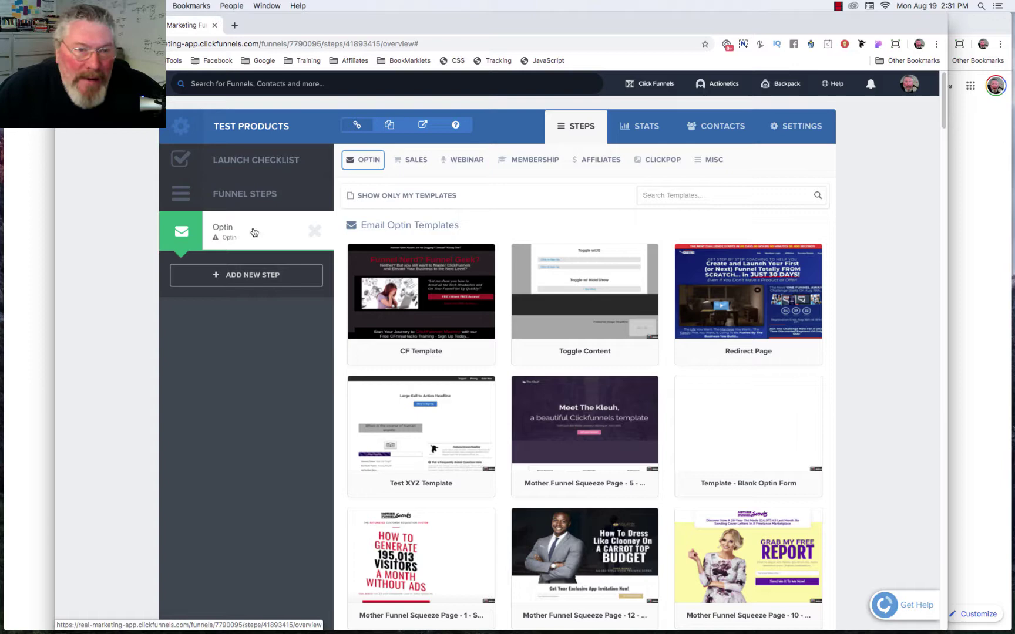
Switch the template gallery to the Sales Page templates.
mouse_move(361, 172)
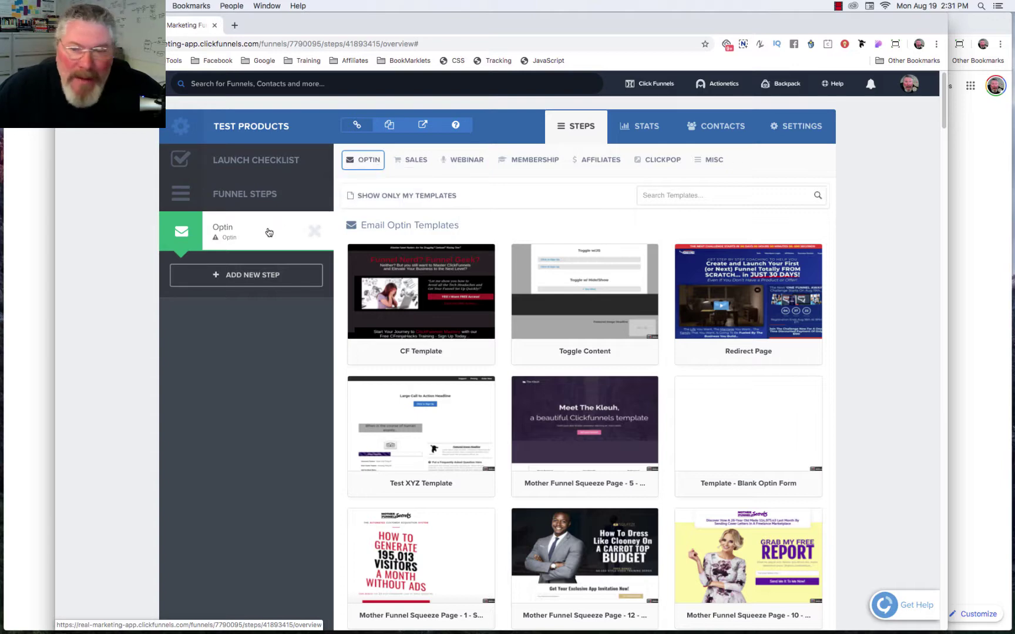
mouse_move(805, 417)
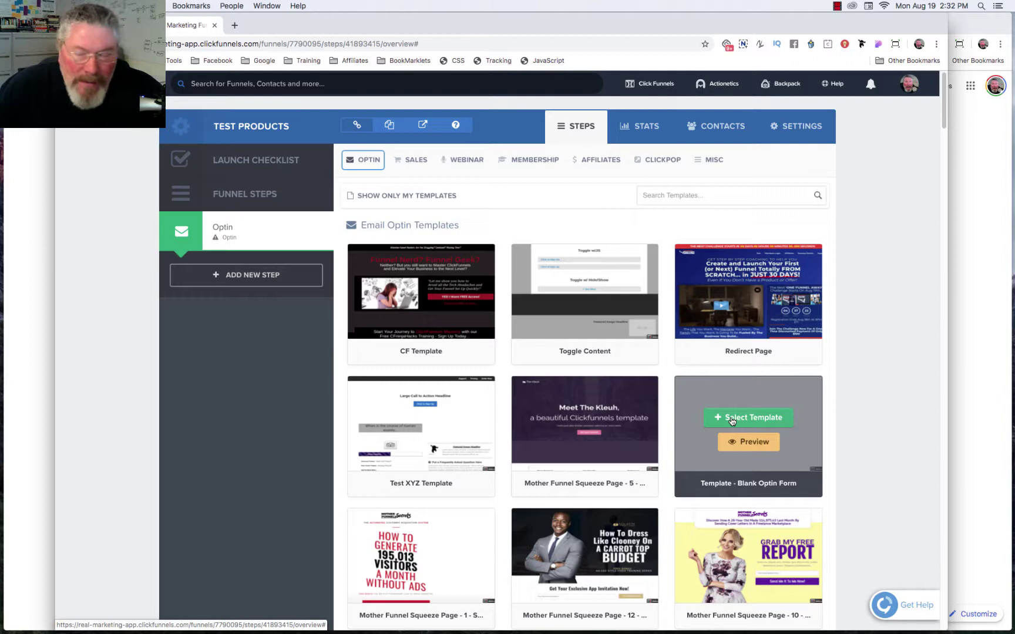
mouse_move(401, 171)
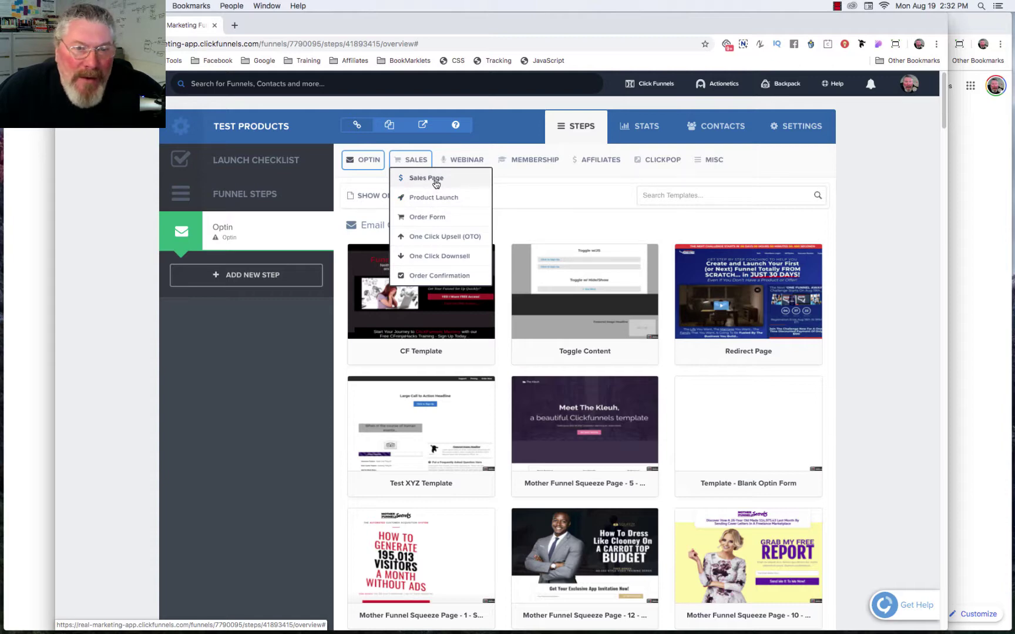
left_click(436, 184)
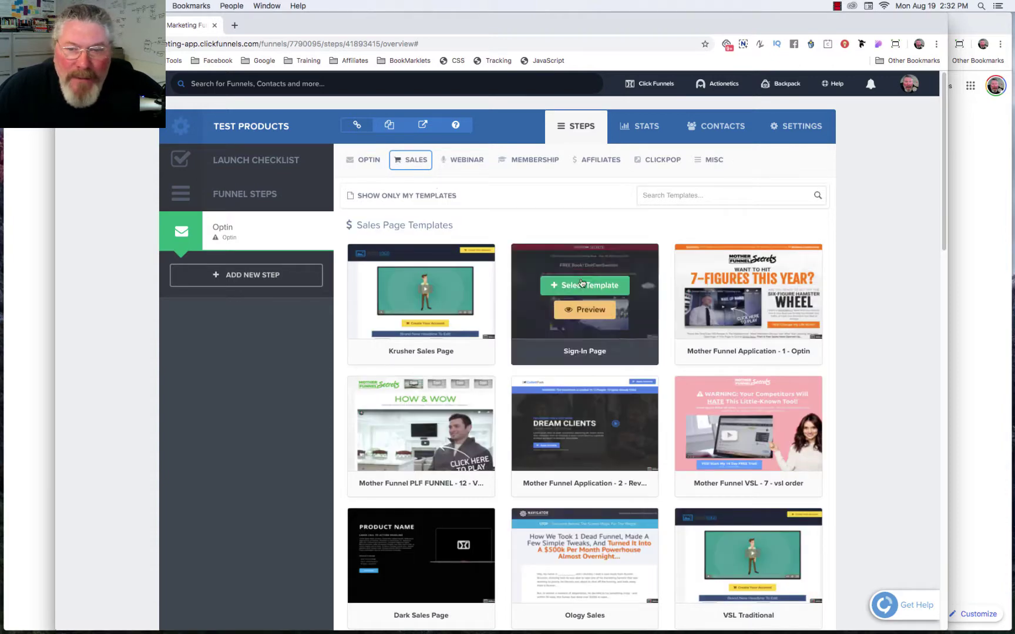
scroll(594, 391, "down", 4)
scroll(594, 391, "up", 4)
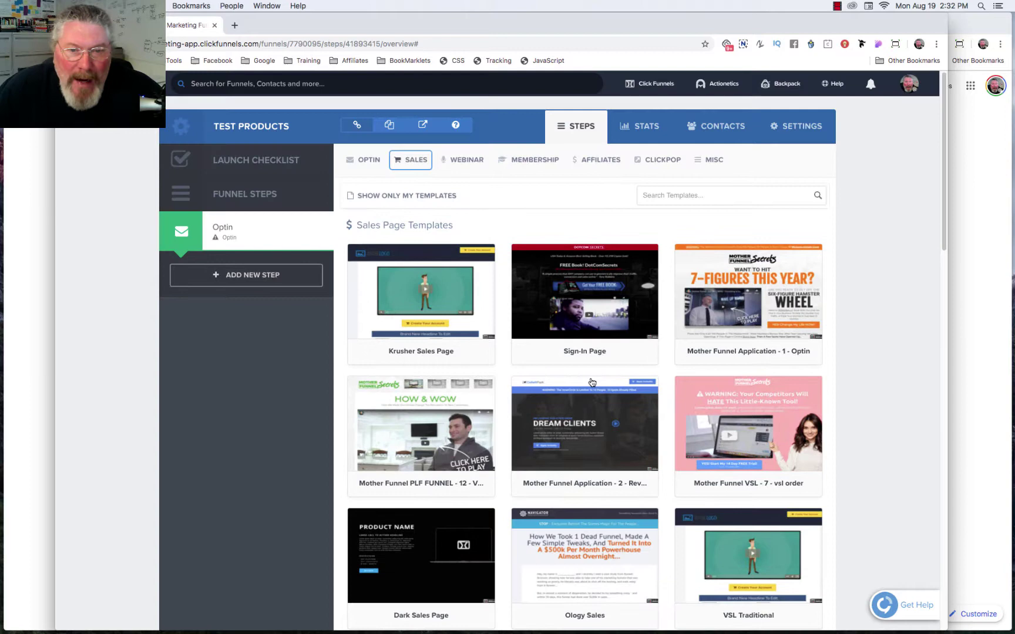
Change the sales category to Product Launch and browse those templates.
left_click(407, 160)
left_click(411, 198)
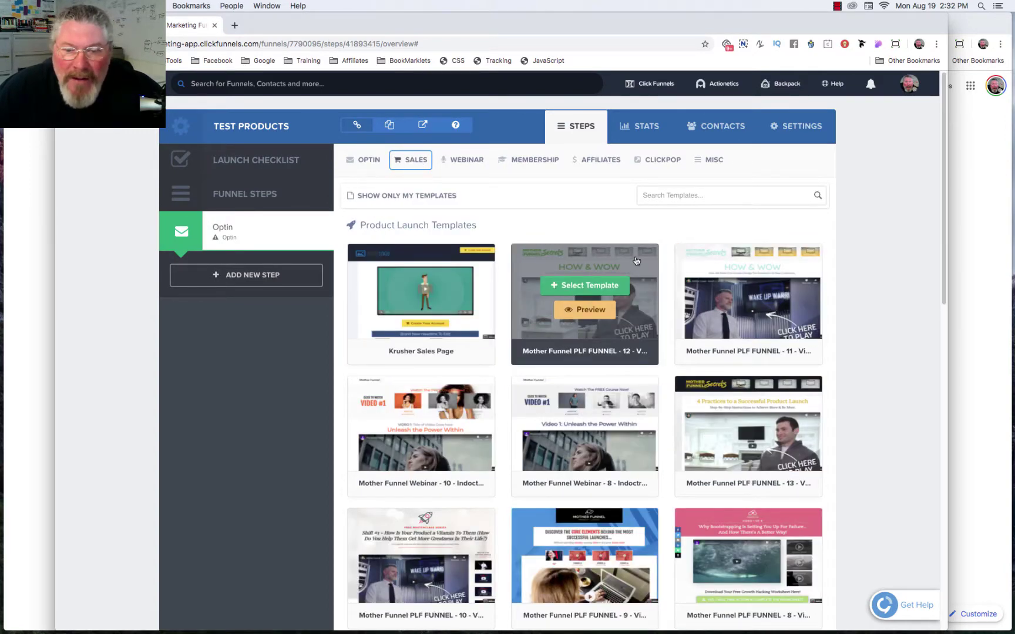
mouse_move(599, 413)
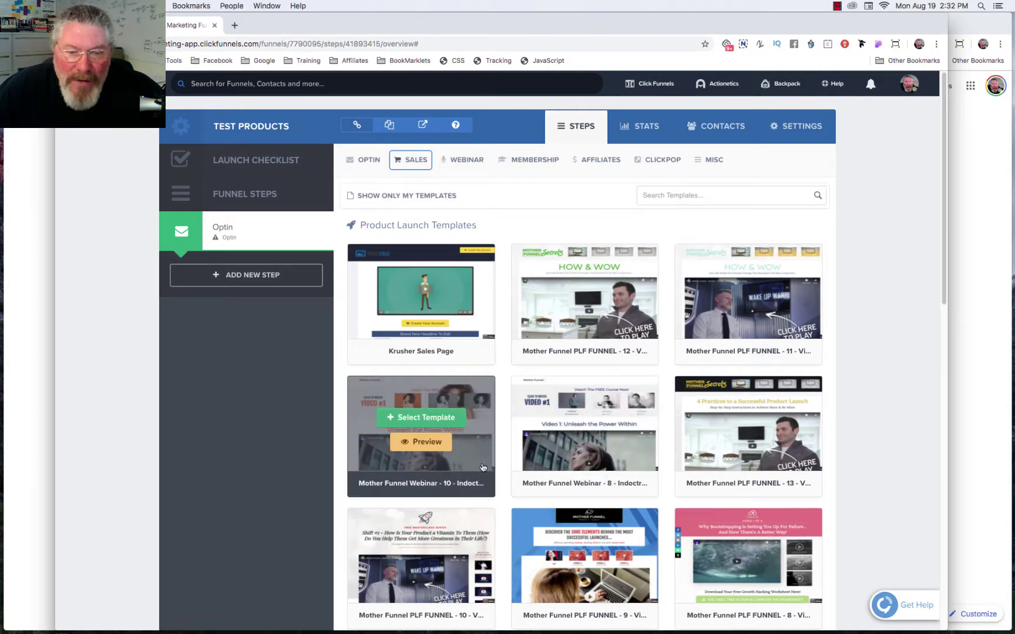
scroll(481, 479, "down", 1)
scroll(481, 479, "down", 2)
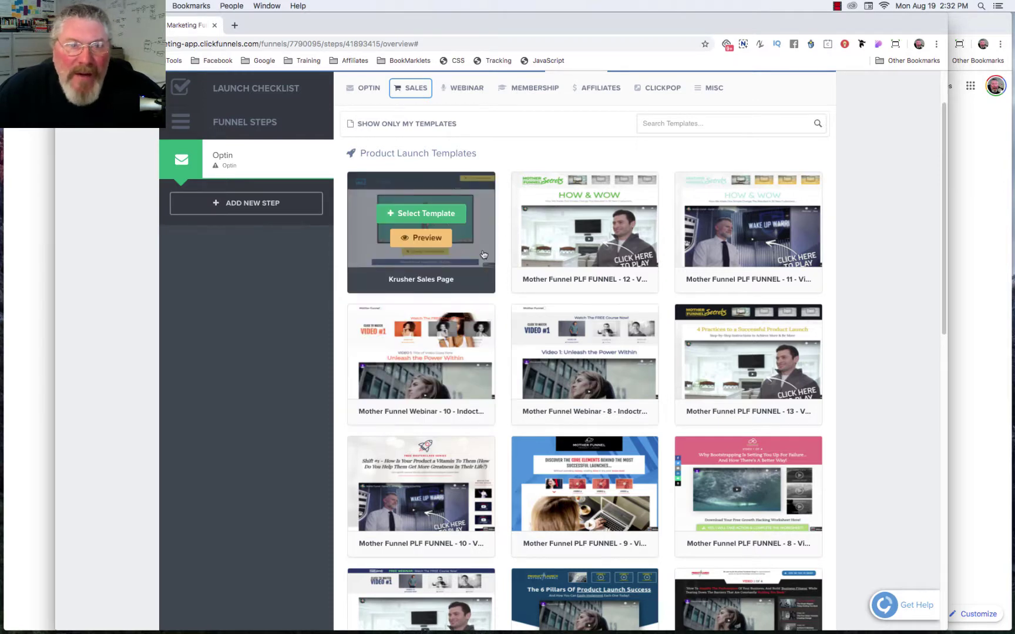
left_click(413, 90)
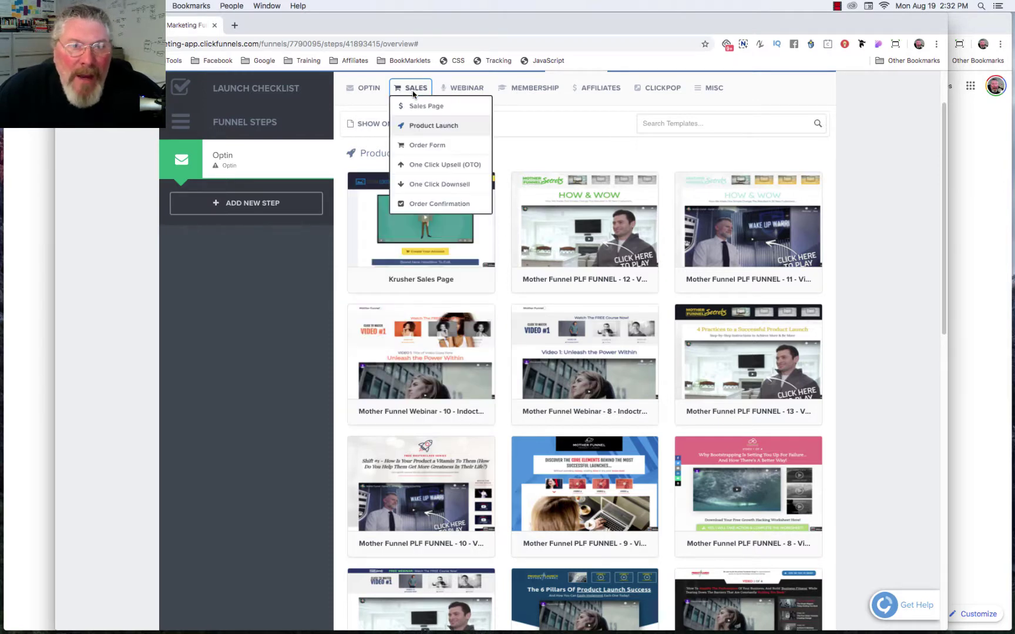
Turn the Optin step into an order step using Template - Blank Order Form from SALES > Order Form.
left_click(421, 146)
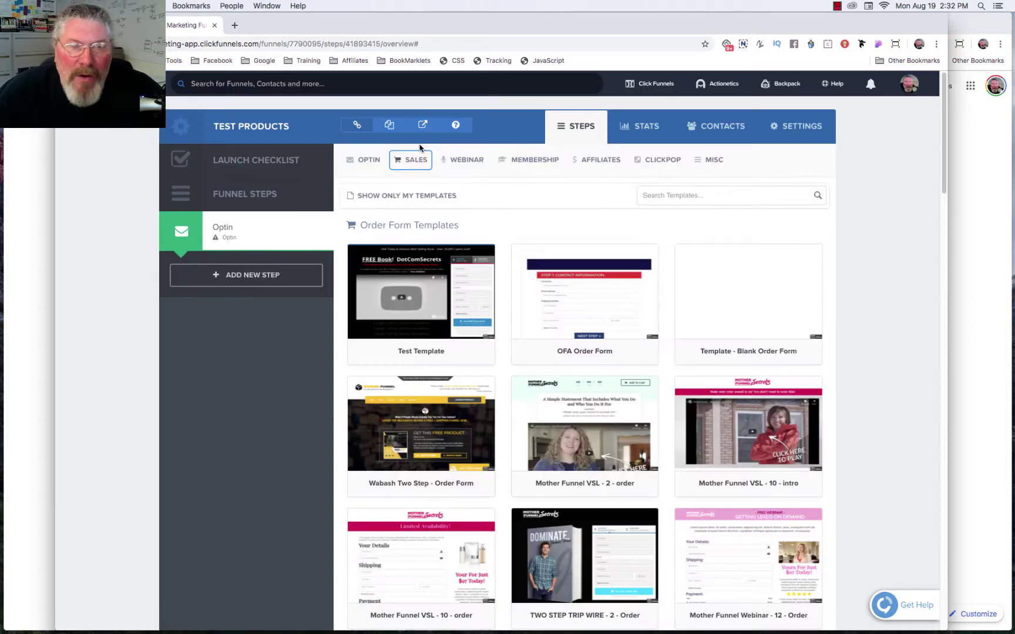
scroll(557, 276, "down", 7)
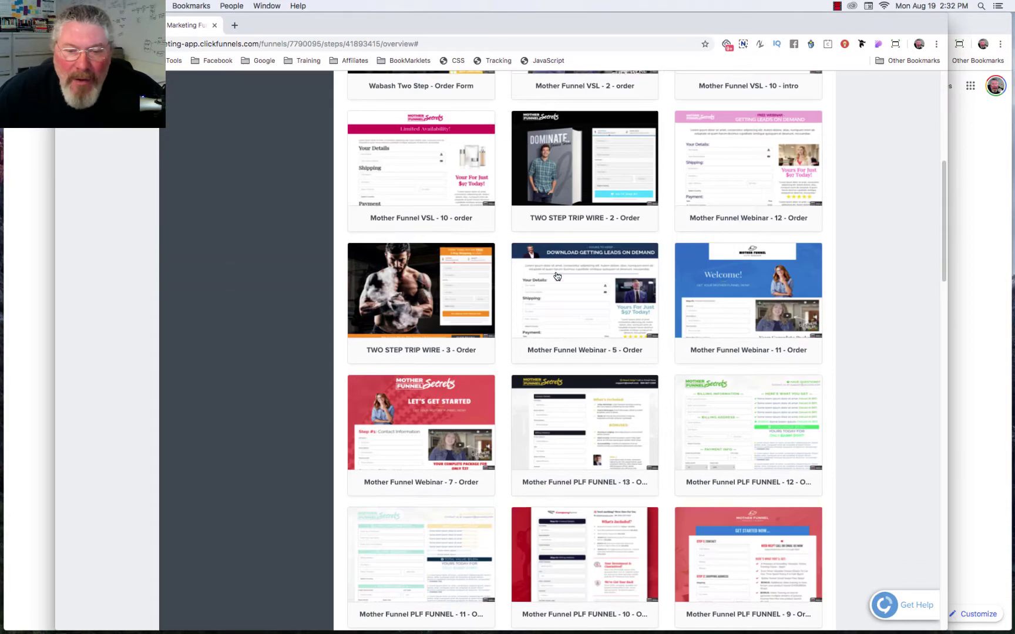
scroll(556, 276, "up", 7)
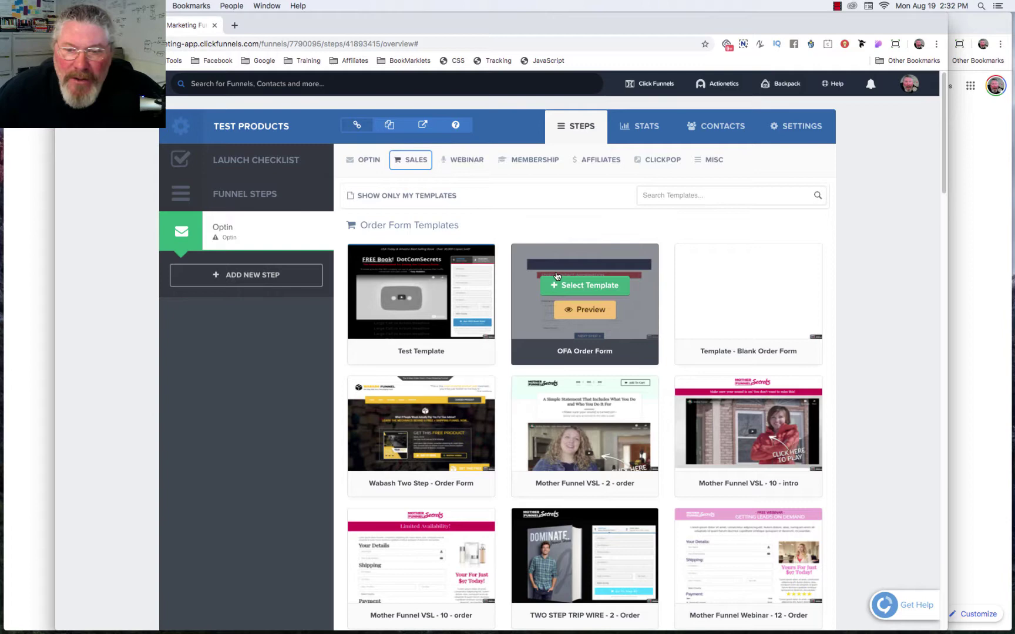
mouse_move(756, 291)
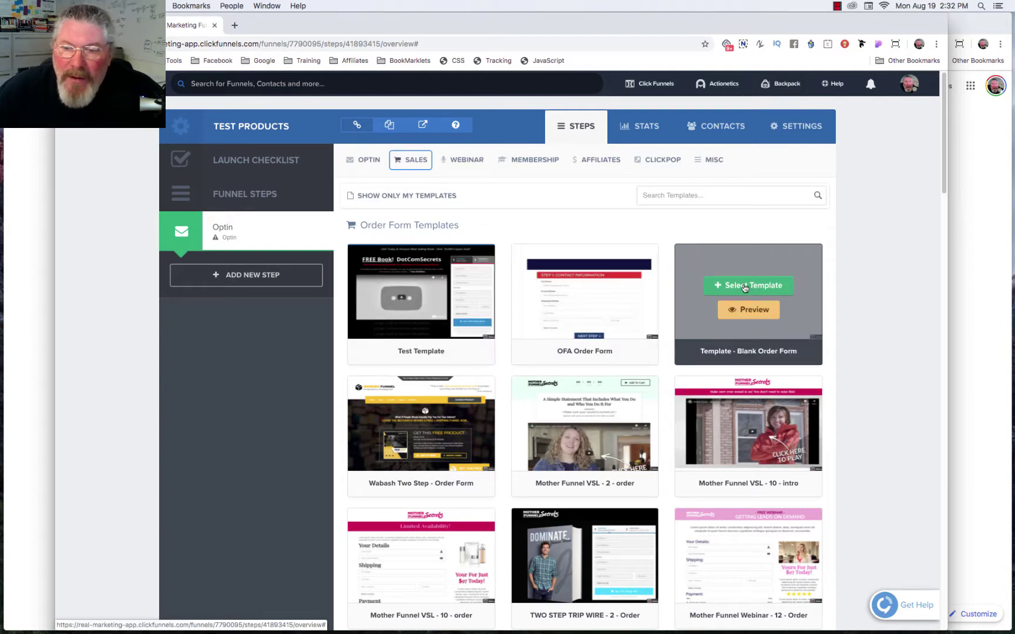
left_click(744, 287)
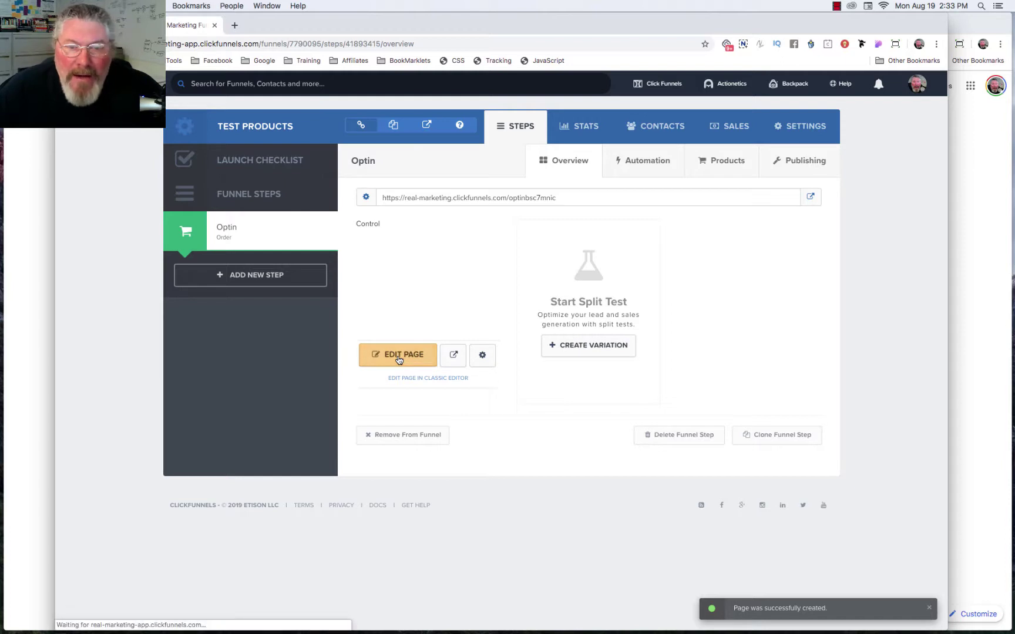
Edit the order page and add a full-width section containing a 2-column row.
left_click(399, 355)
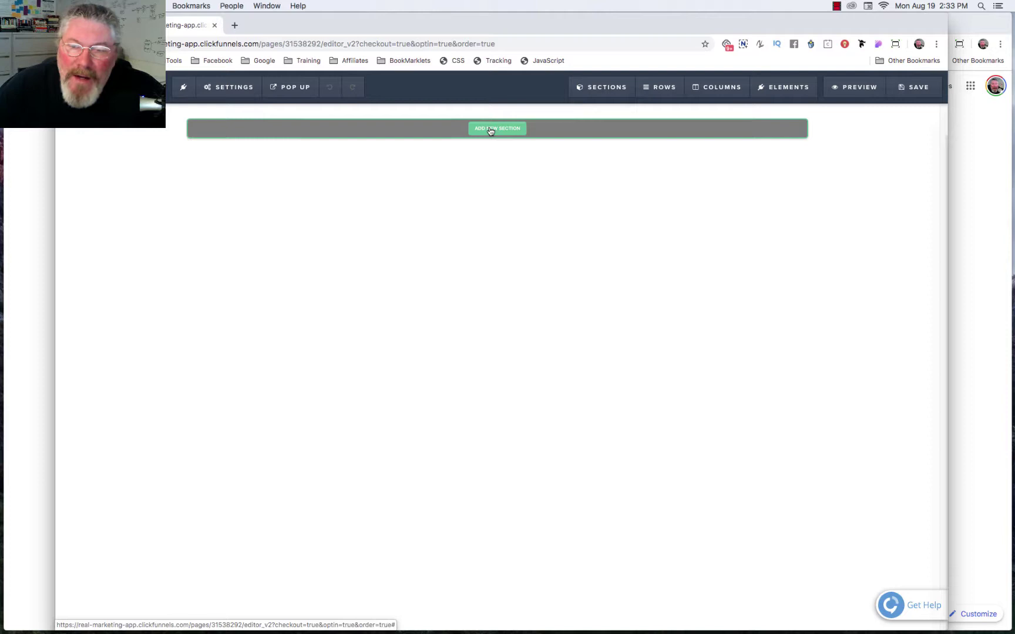
left_click(490, 130)
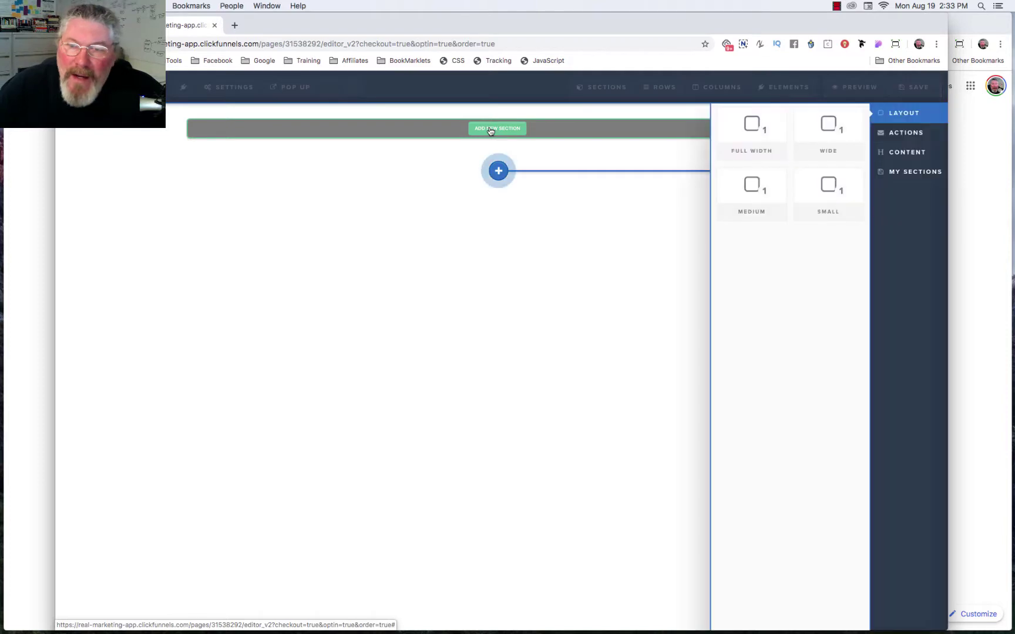
left_click(744, 128)
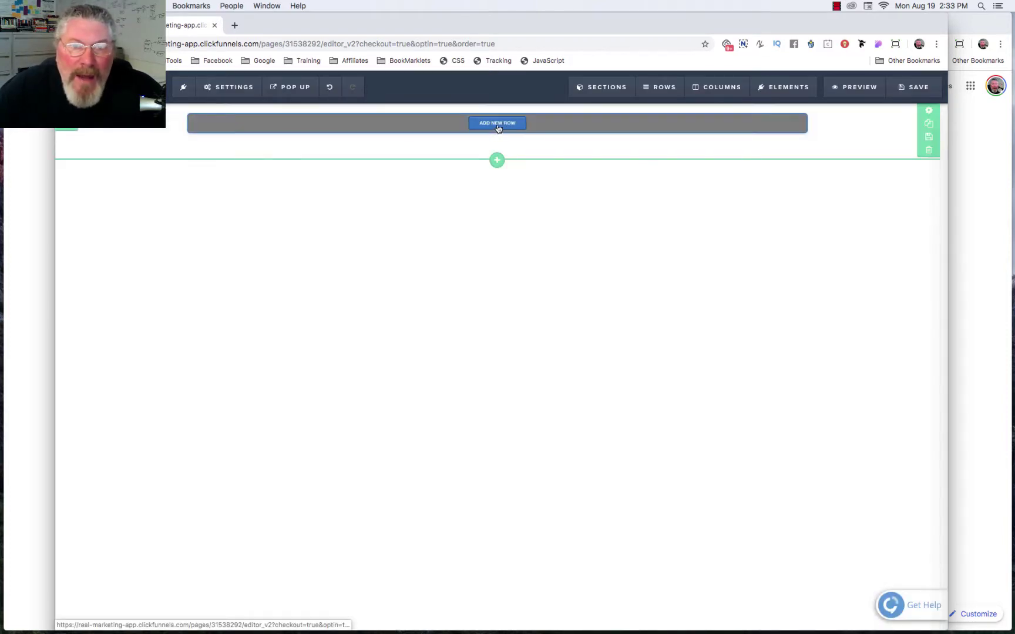
left_click(497, 124)
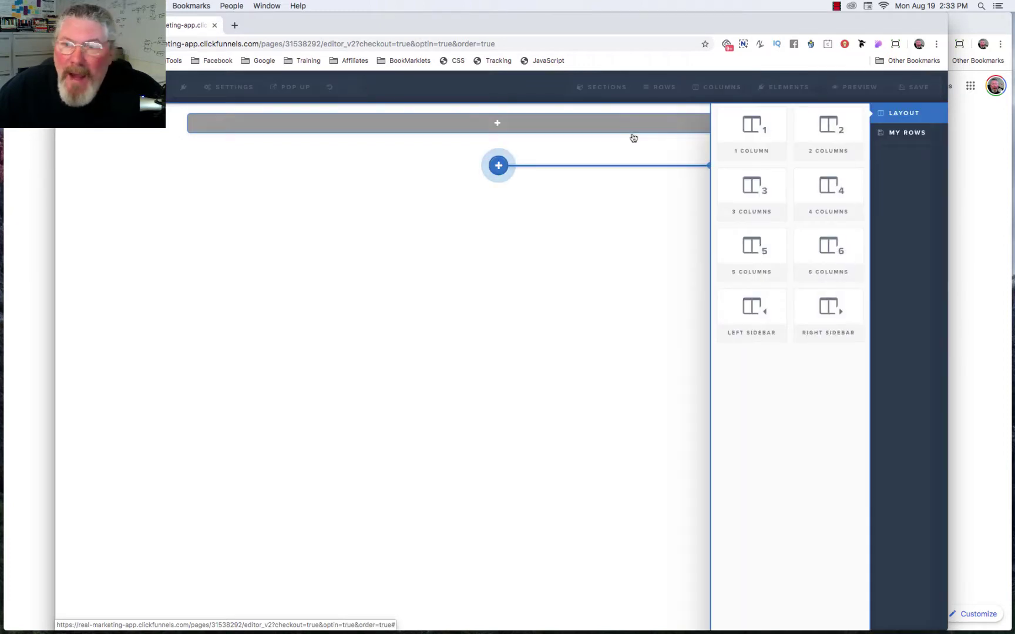
left_click(818, 140)
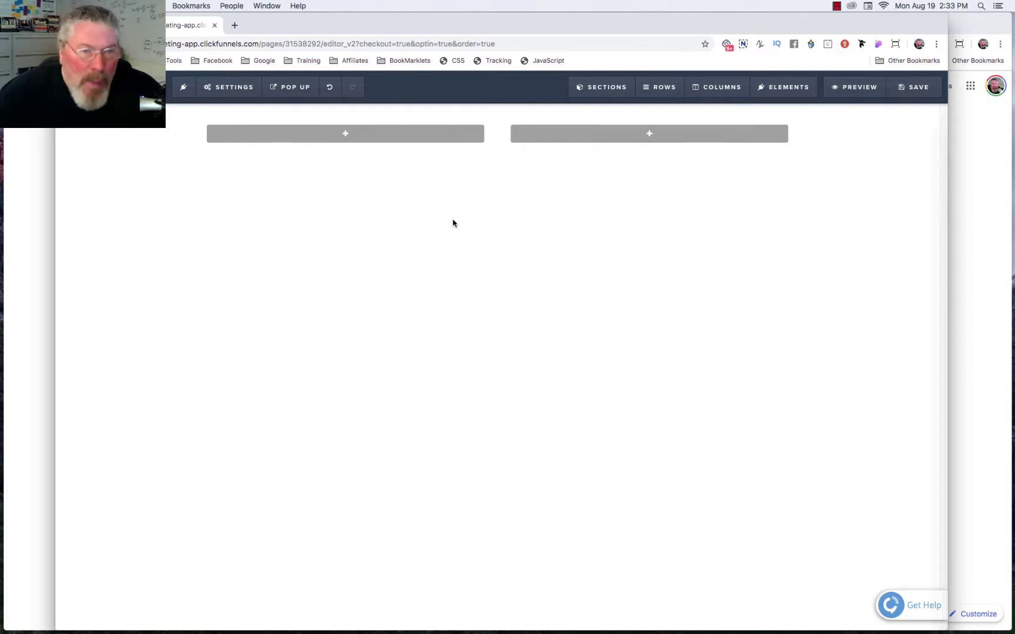
left_click(641, 136)
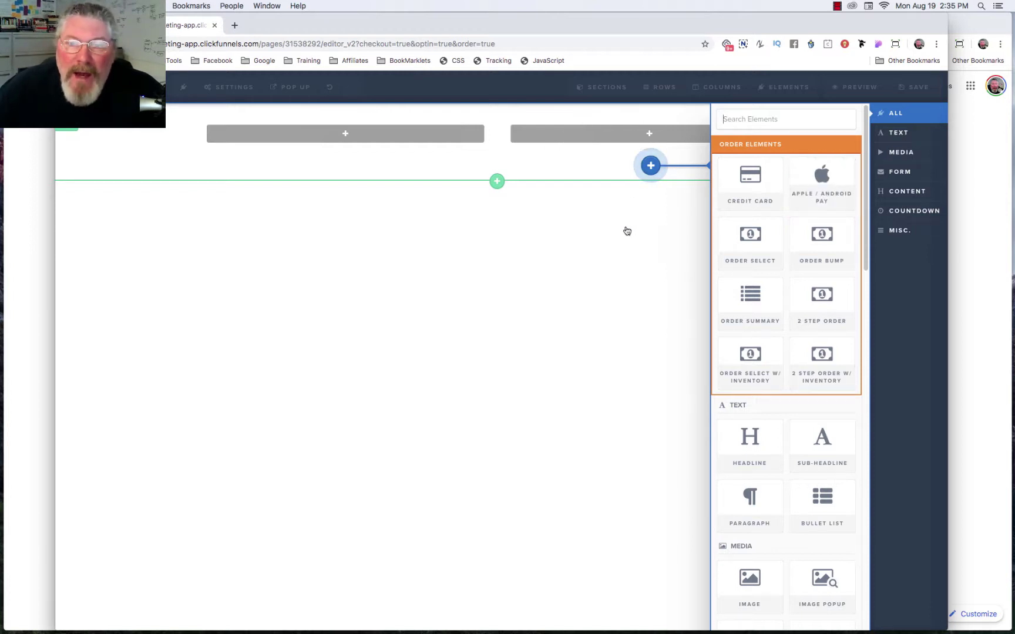
Add a full-width top section with a 1-column row holding a Large Call to Action Headline.
left_click(535, 148)
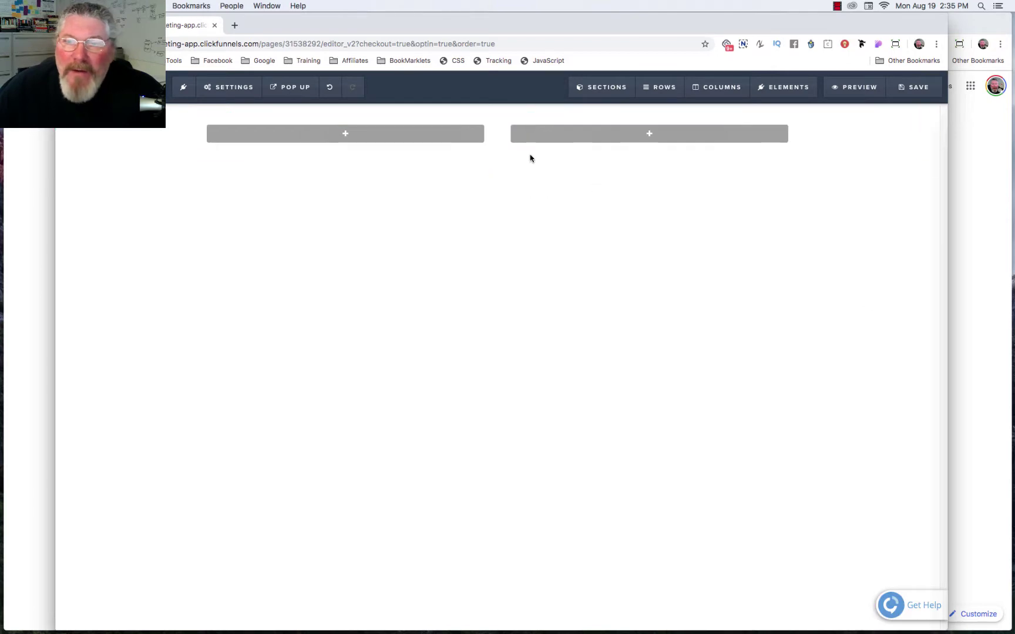
mouse_move(610, 88)
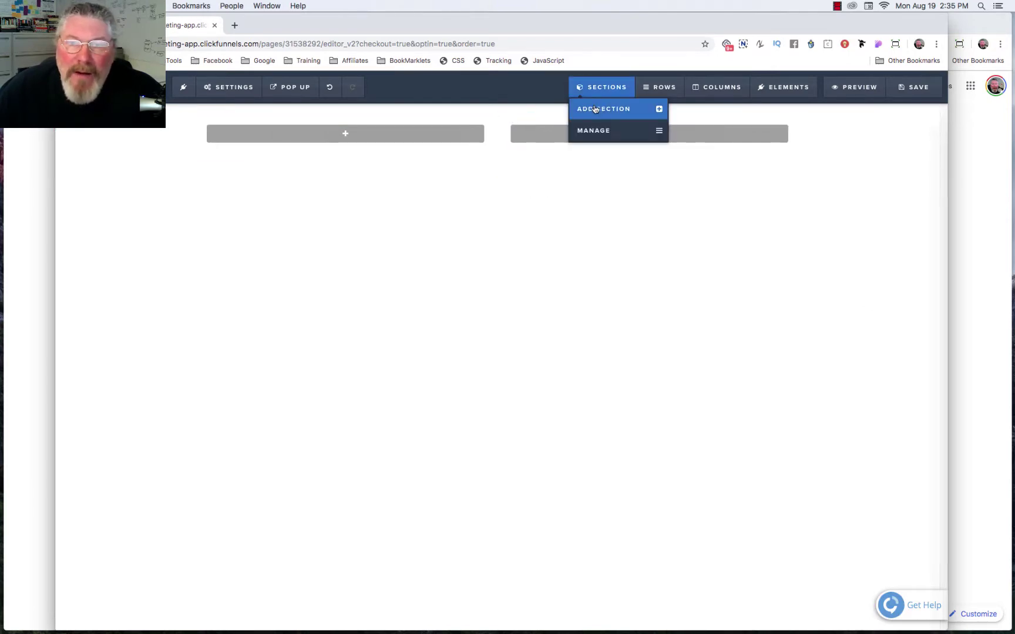
left_click(595, 109)
left_click_drag(753, 132, 498, 118)
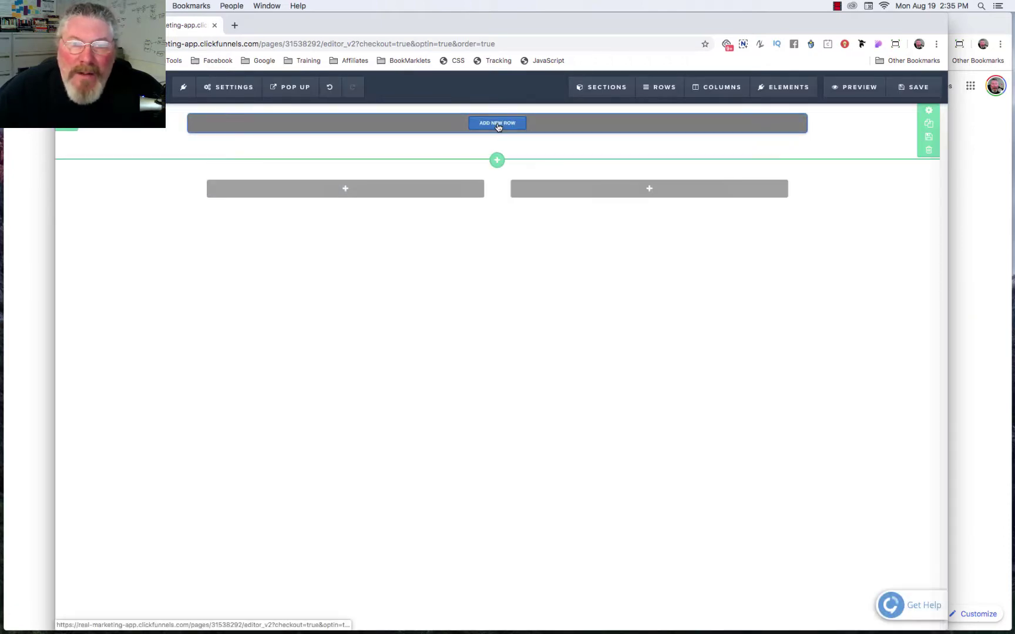
left_click(497, 124)
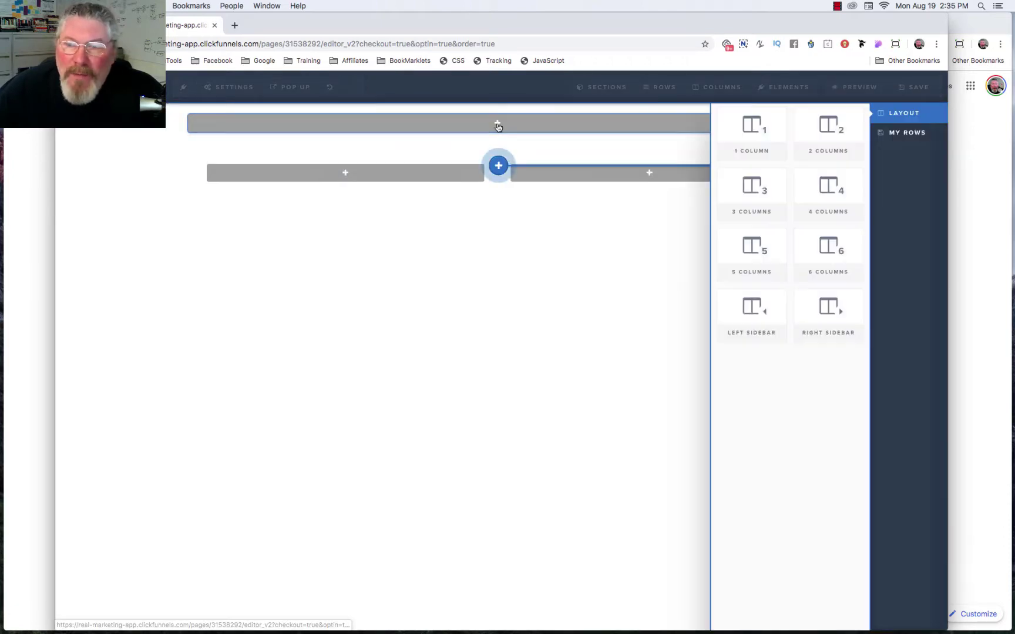
left_click(749, 128)
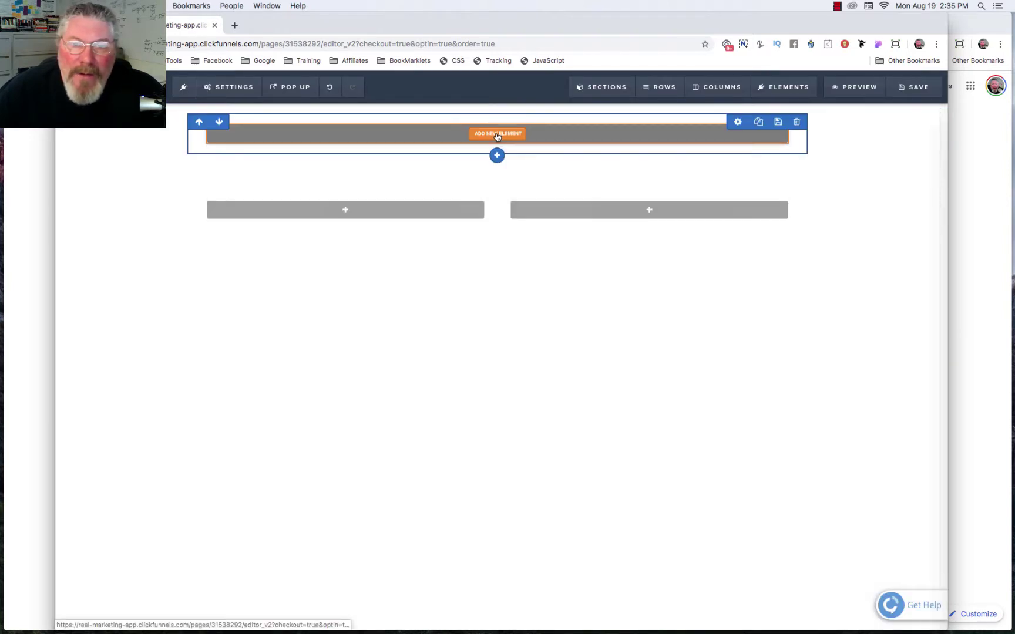
left_click(497, 137)
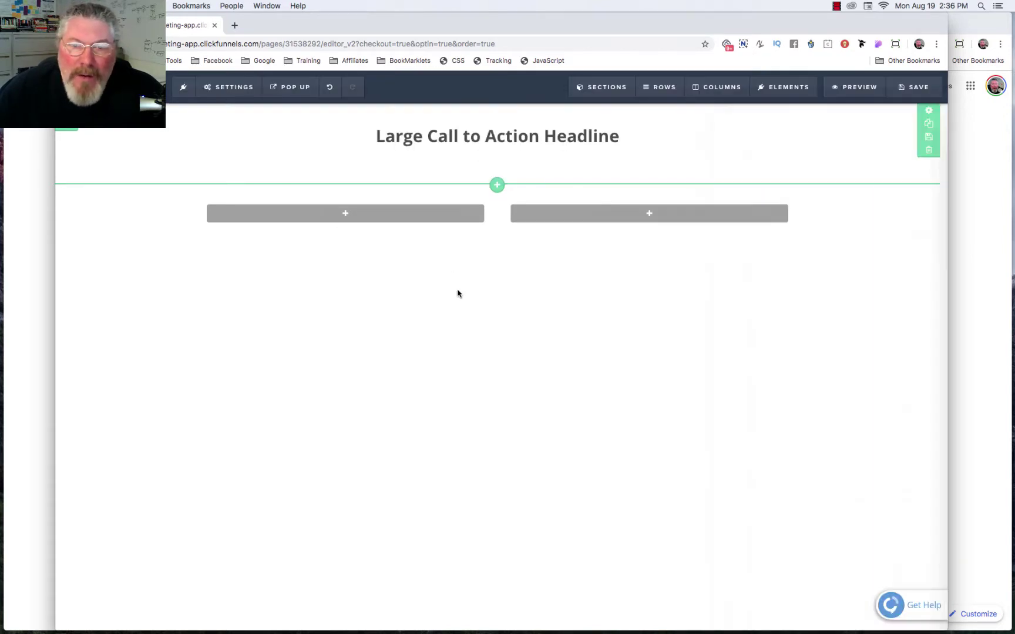
Put a video in the left column and a Small Call to Action Headline sub-headline in the right.
mouse_move(349, 218)
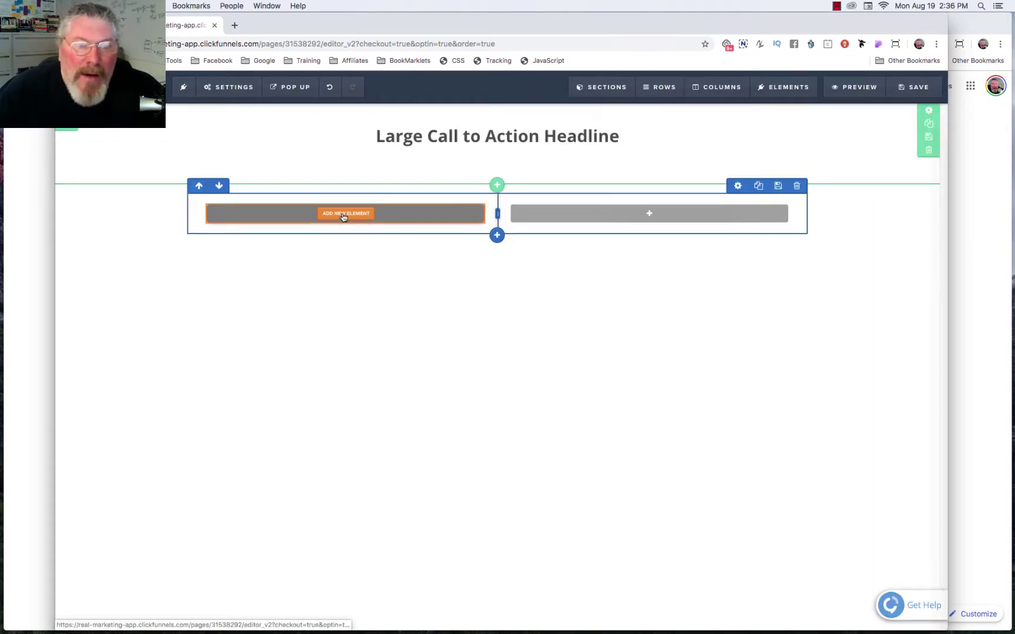
left_click(344, 215)
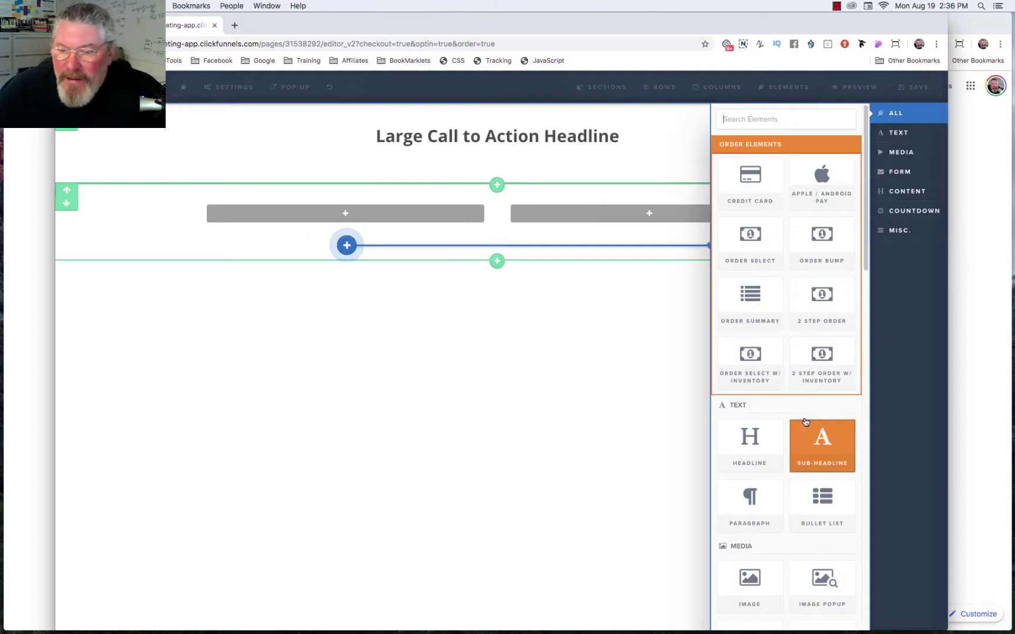
scroll(805, 422, "down", 2)
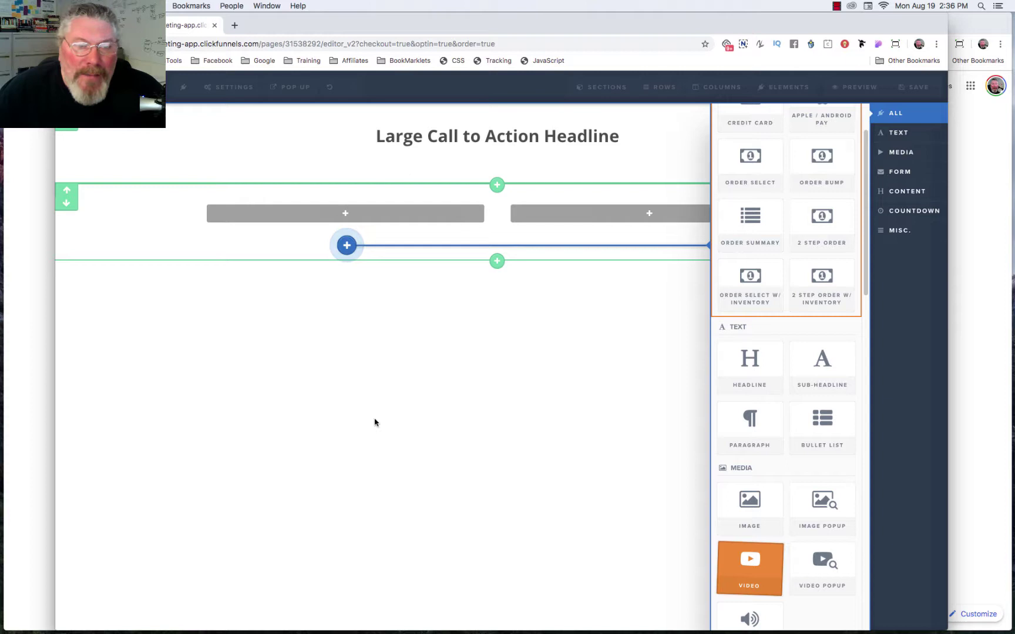
left_click_drag(374, 422, 422, 417)
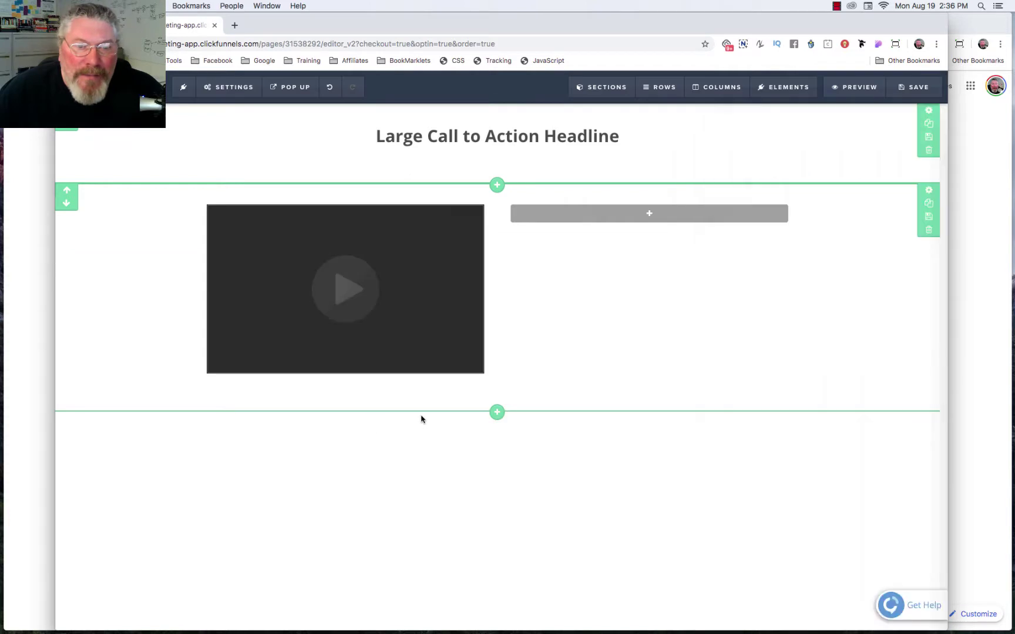
left_click(660, 214)
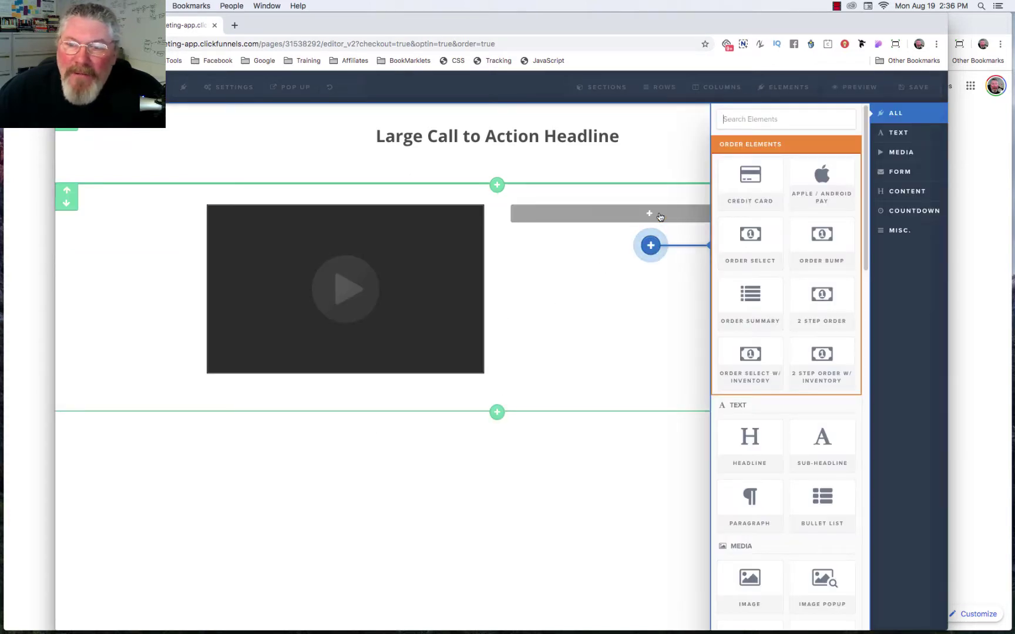
left_click(821, 444)
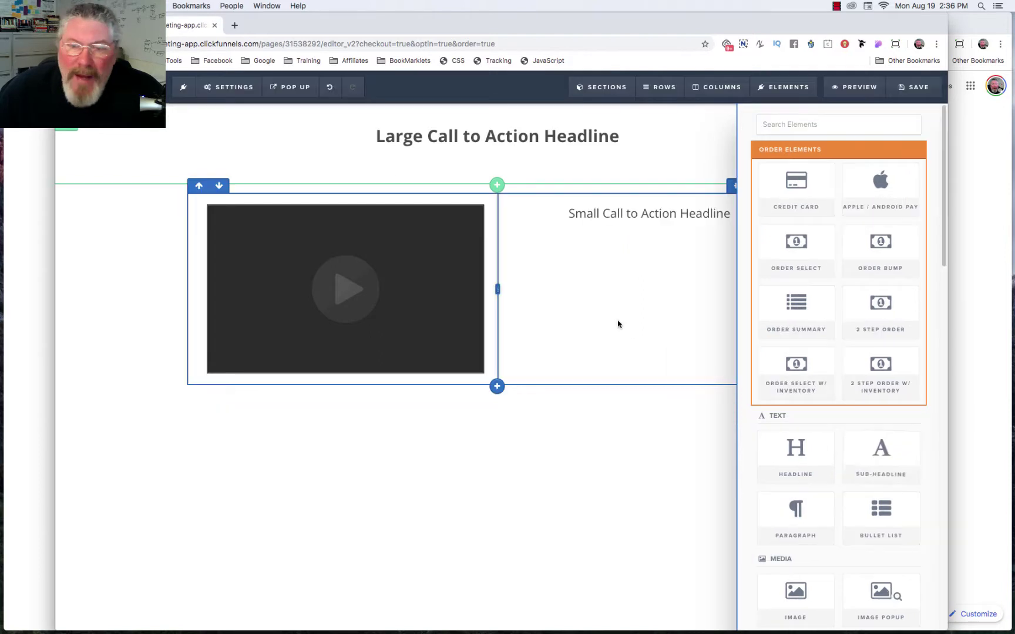
Insert an Order Select table below the sub-headline.
mouse_move(649, 223)
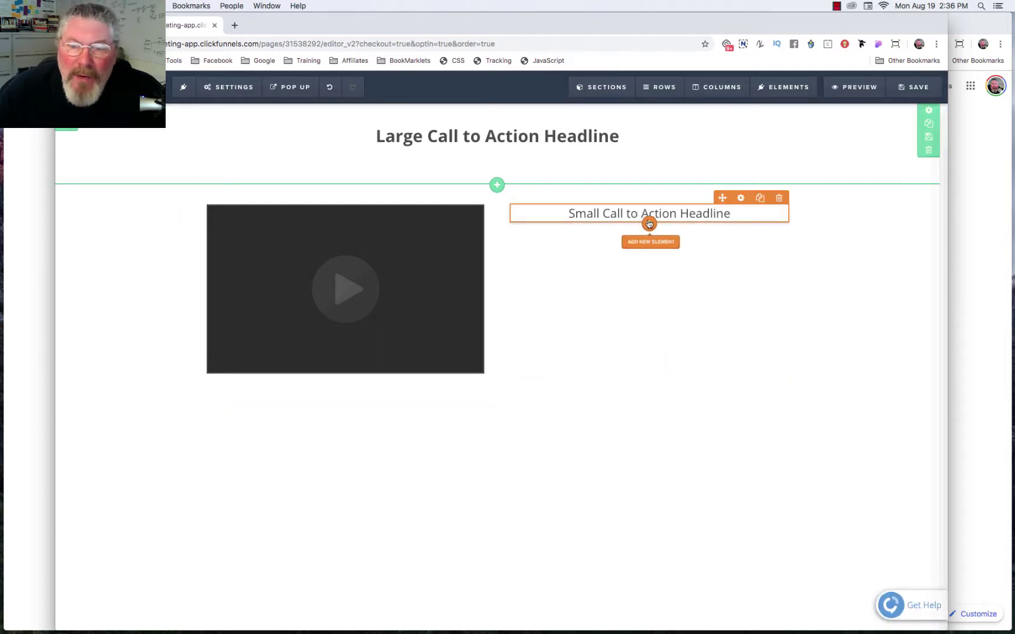
left_click(649, 225)
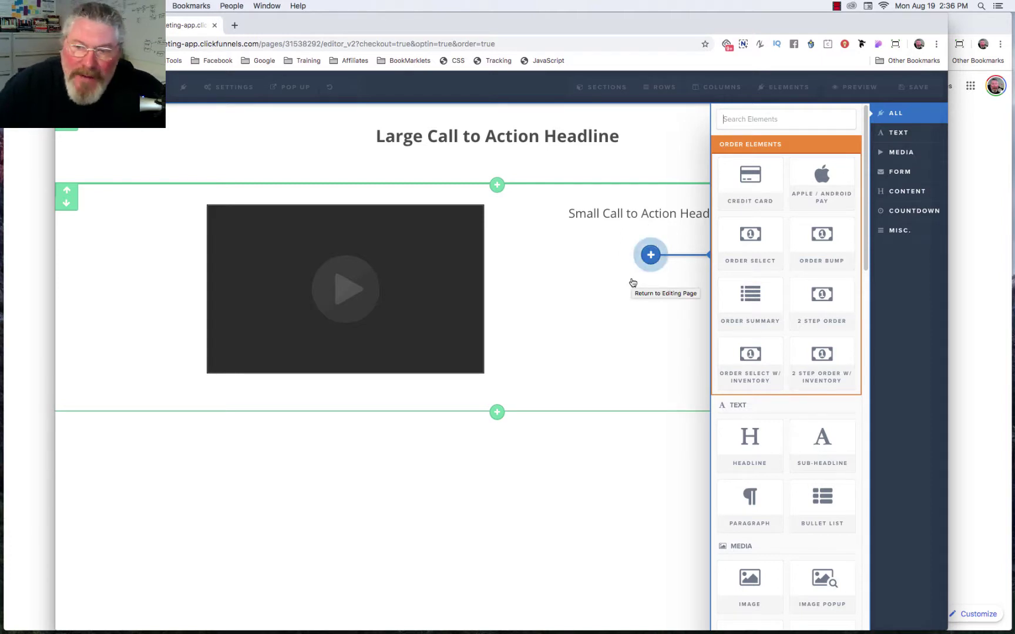
left_click(649, 254)
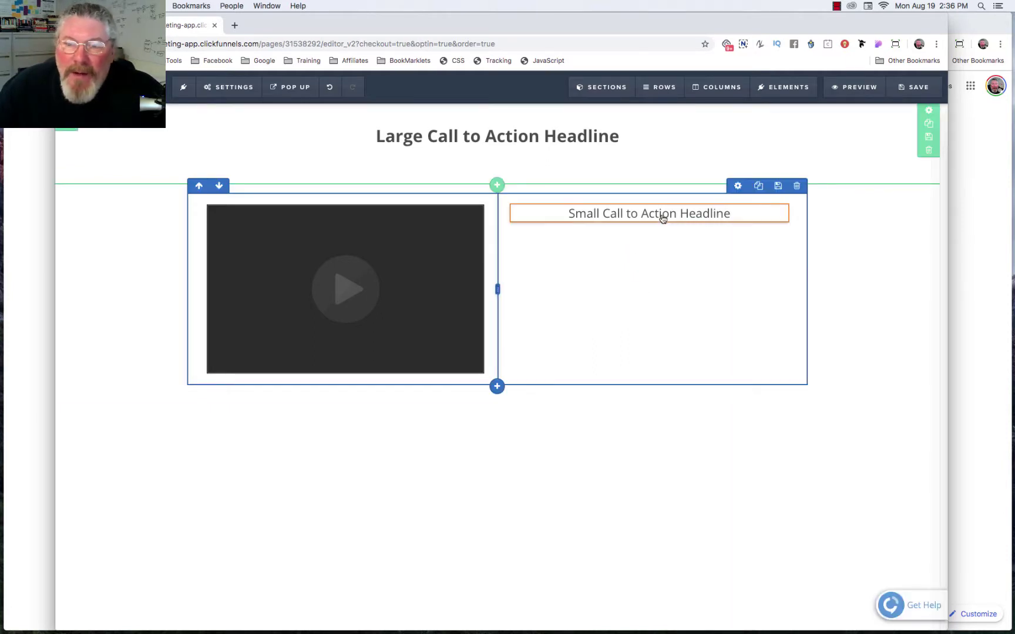
left_click(804, 252)
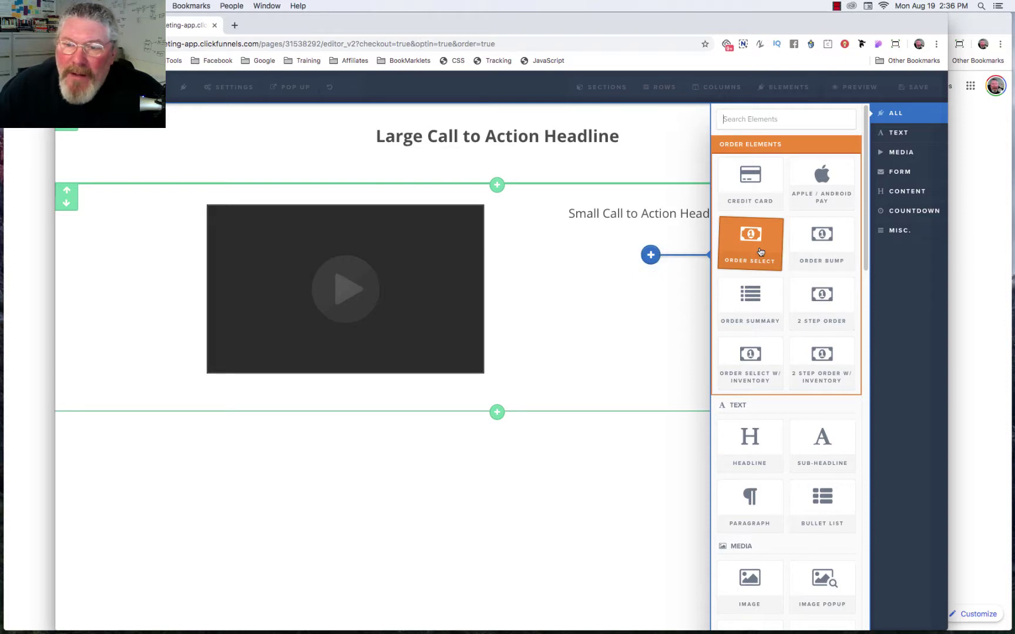
left_click(761, 243)
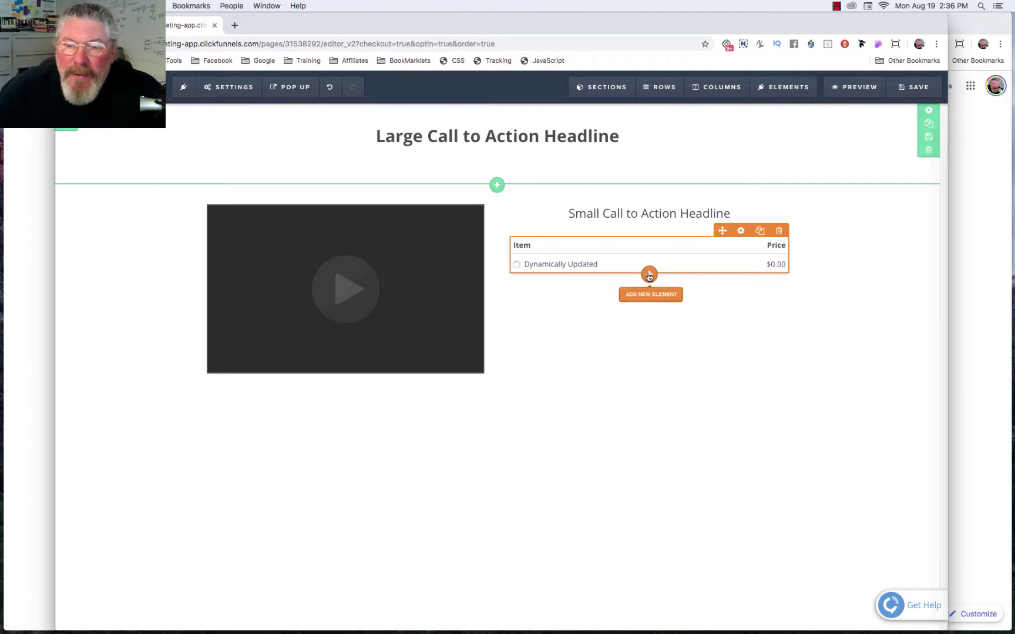
Add an Input field below the order table with its Input Type set to Email Address.
left_click(649, 274)
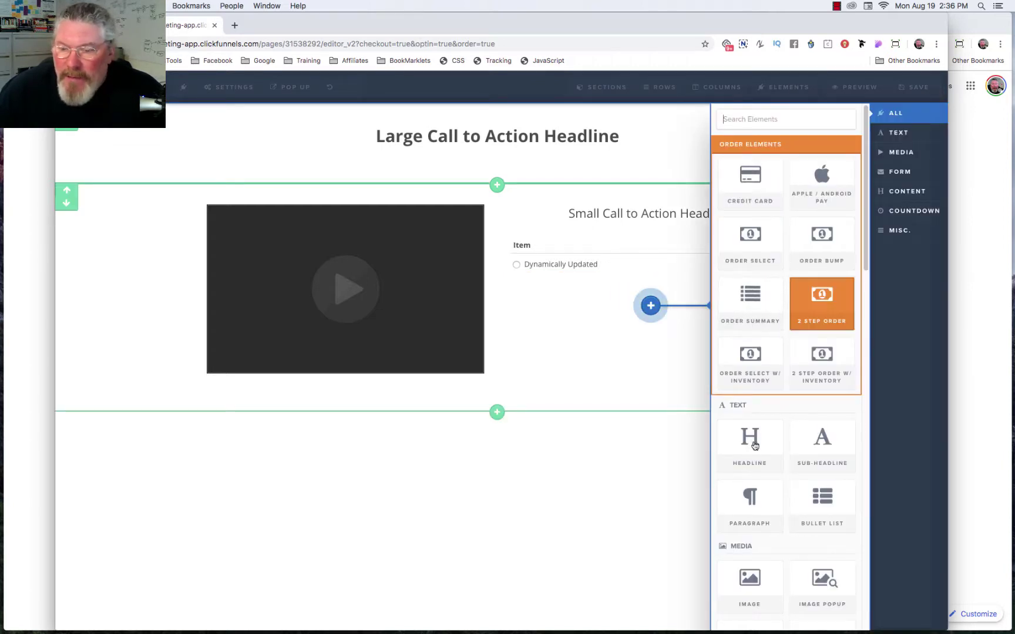
scroll(753, 452, "down", 1)
scroll(753, 455, "down", 5)
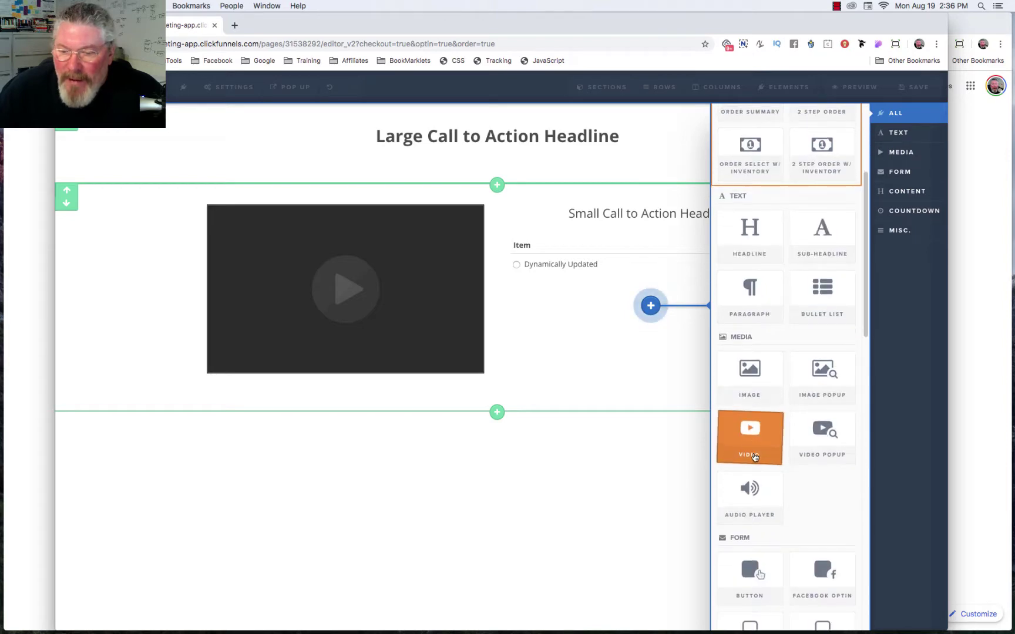
scroll(755, 457, "down", 1)
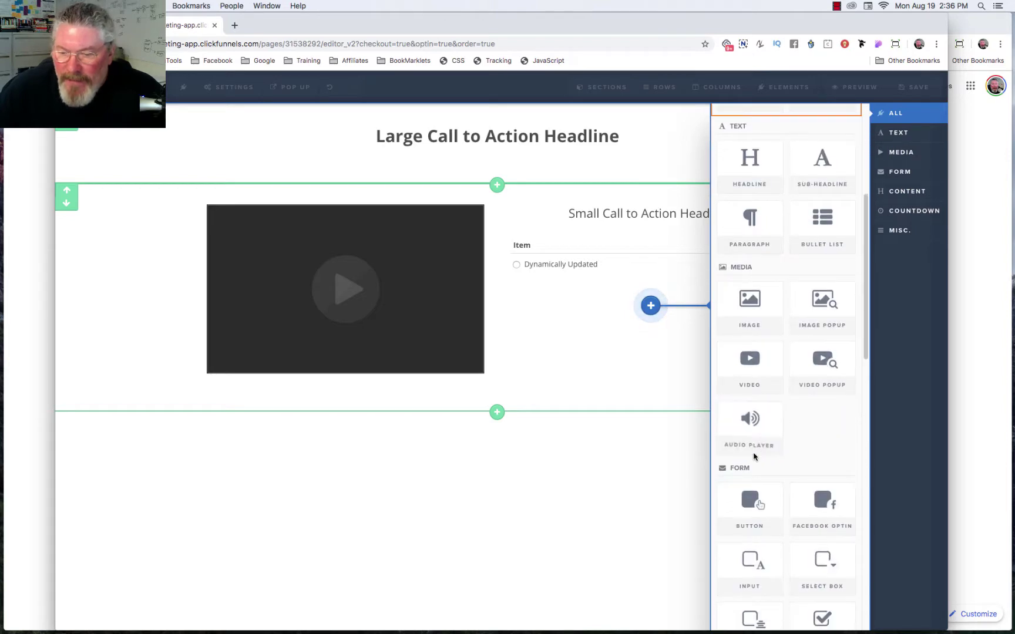
left_click(757, 562)
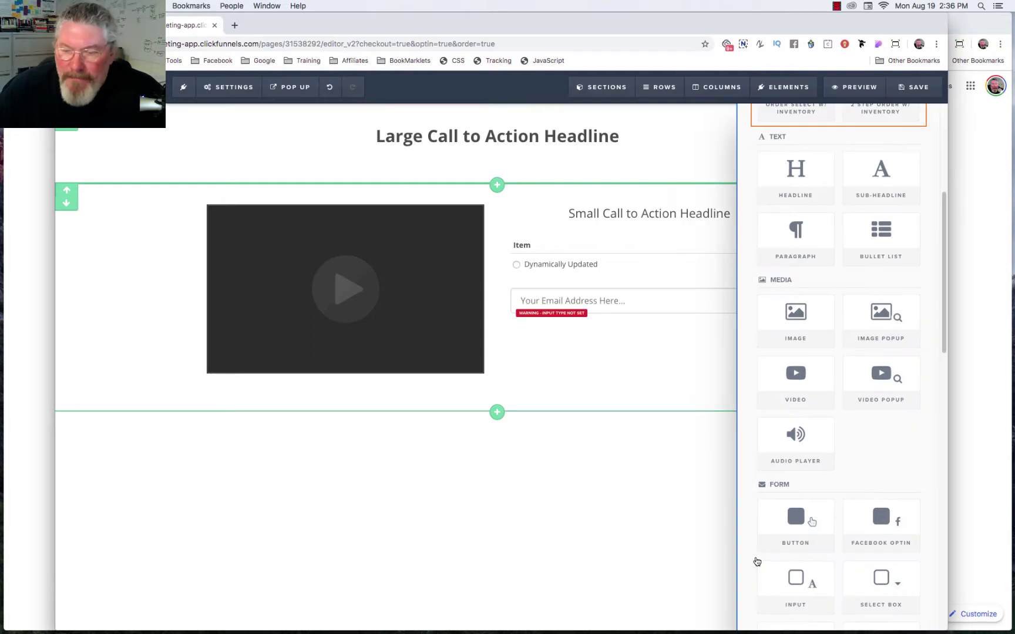
left_click(642, 302)
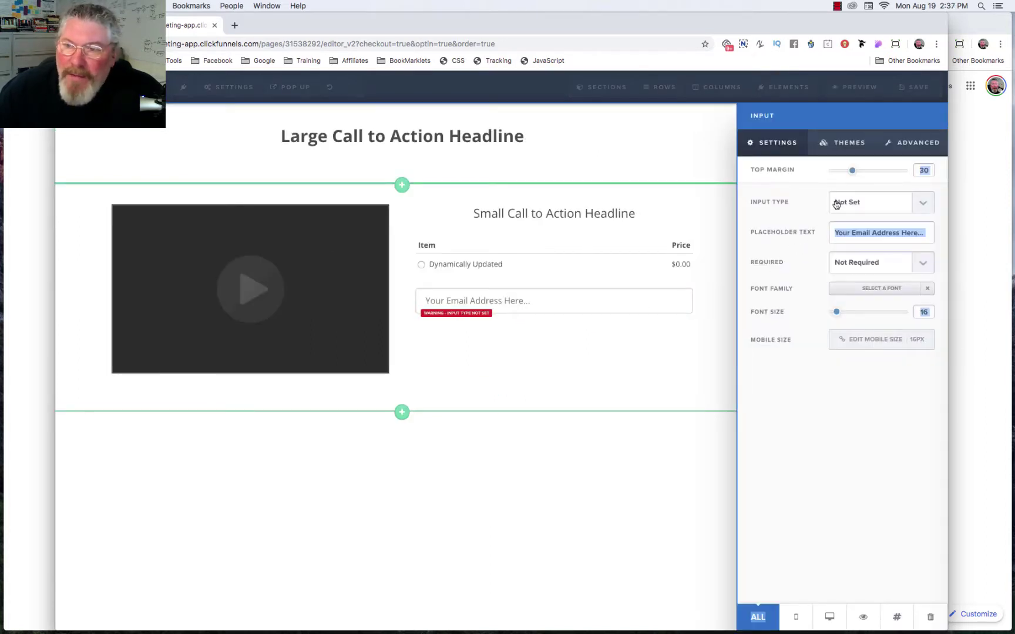
left_click(836, 202)
left_click(846, 244)
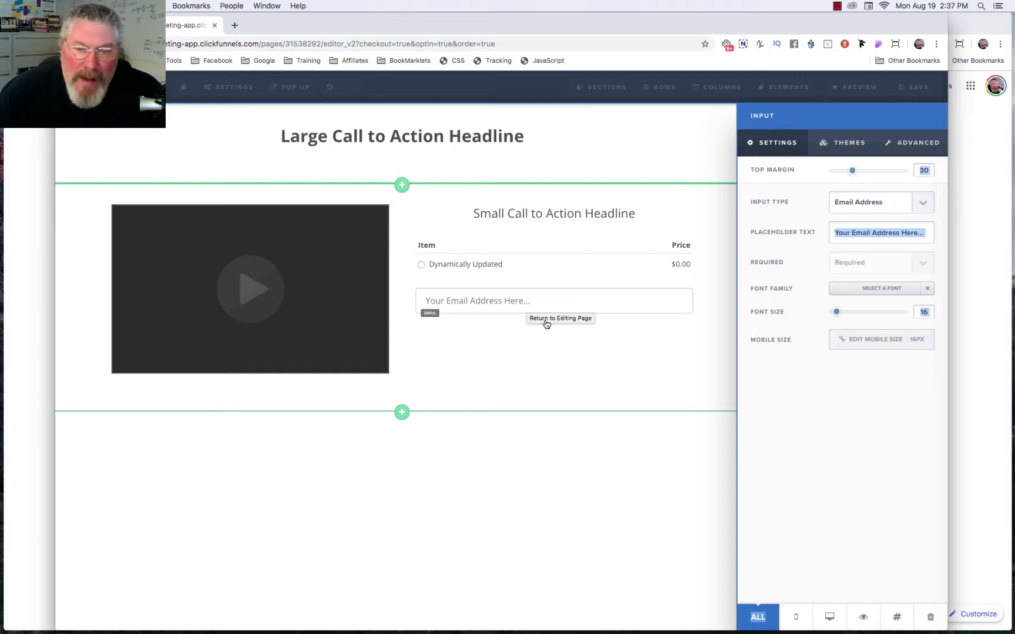
left_click(550, 367)
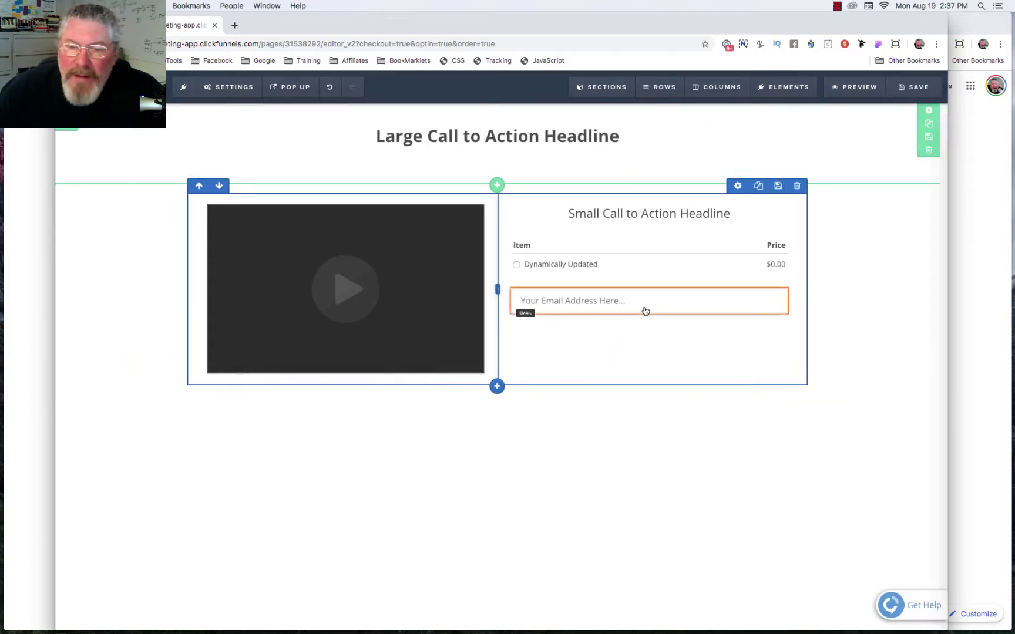
left_click(649, 316)
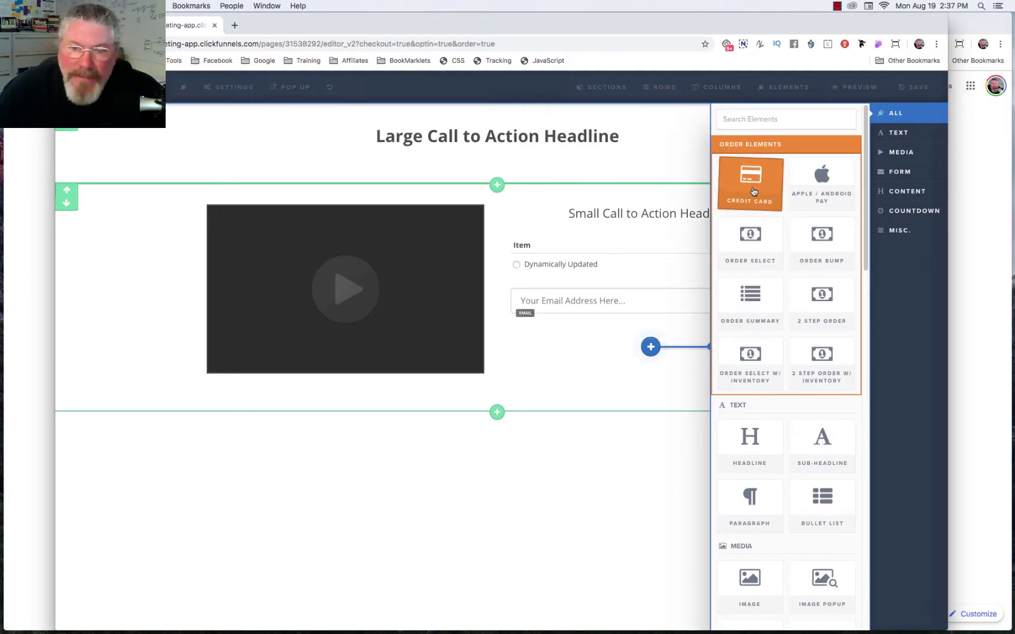
Add a Credit Card form and then an Order Summary below the email field.
left_click(753, 191)
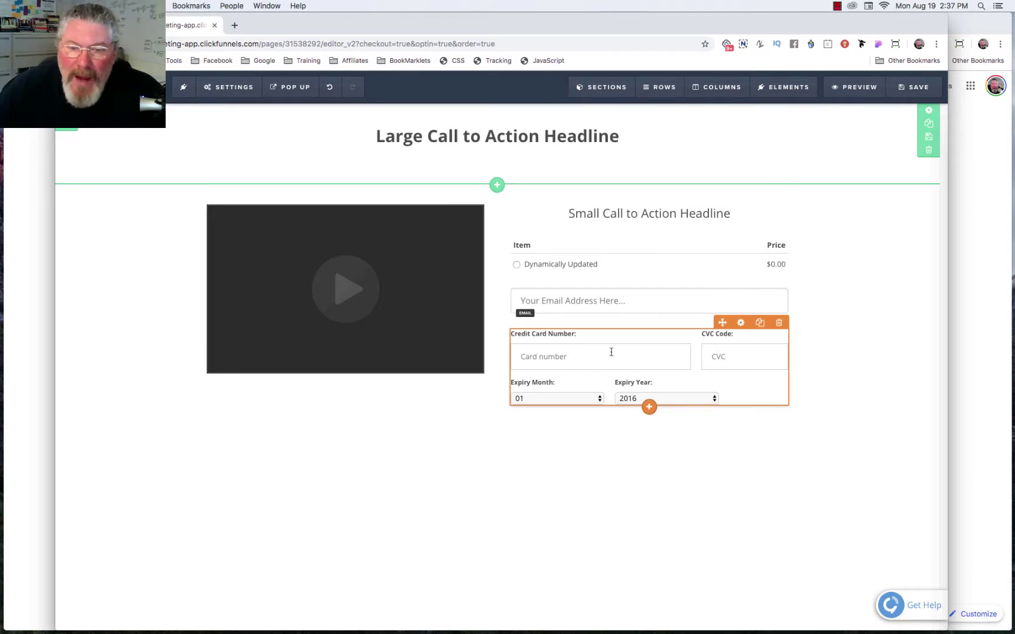
left_click(649, 408)
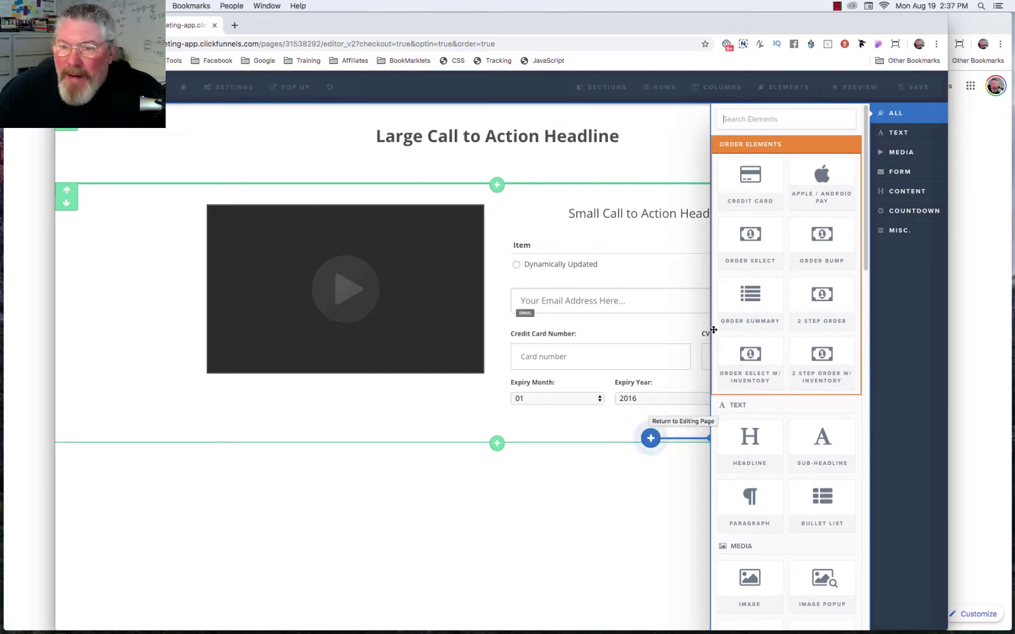
left_click(750, 299)
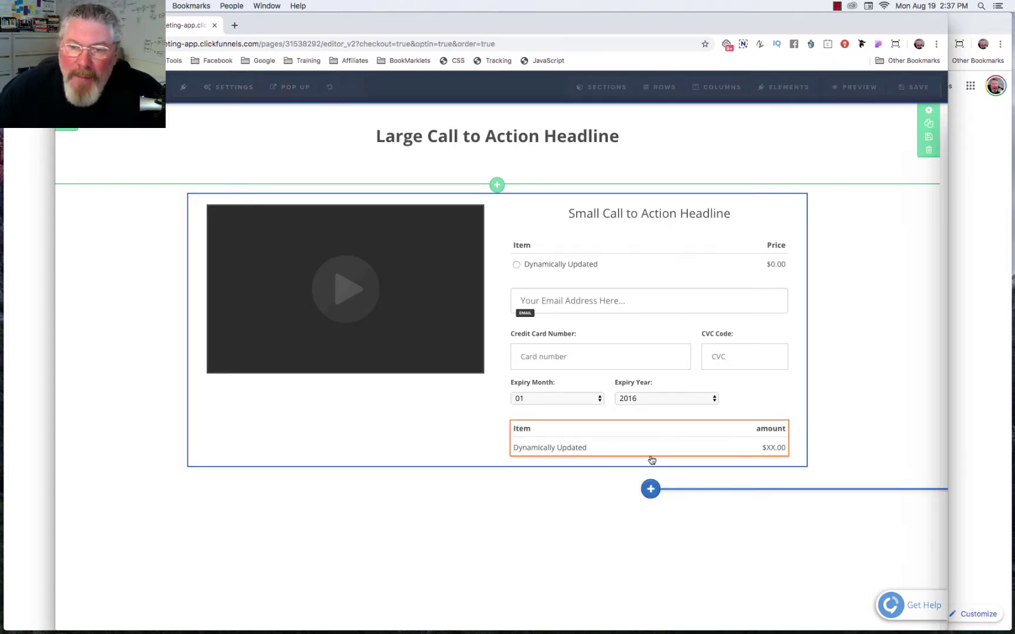
left_click(650, 488)
scroll(729, 441, "down", 5)
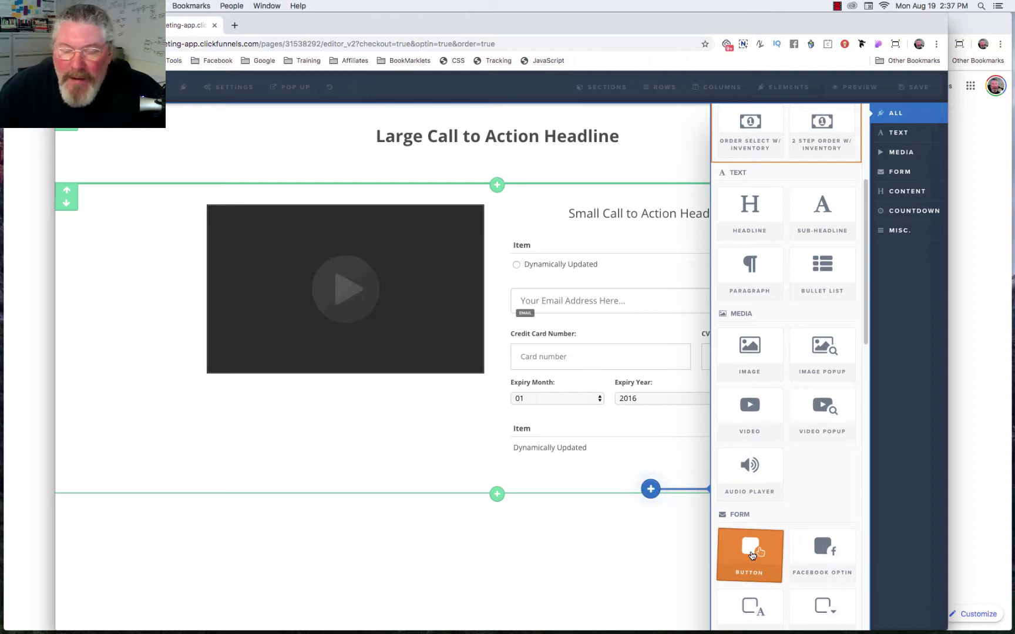
Add a Click to Sign Up button with its action set to Submit Order / Submit Form.
left_click(750, 555)
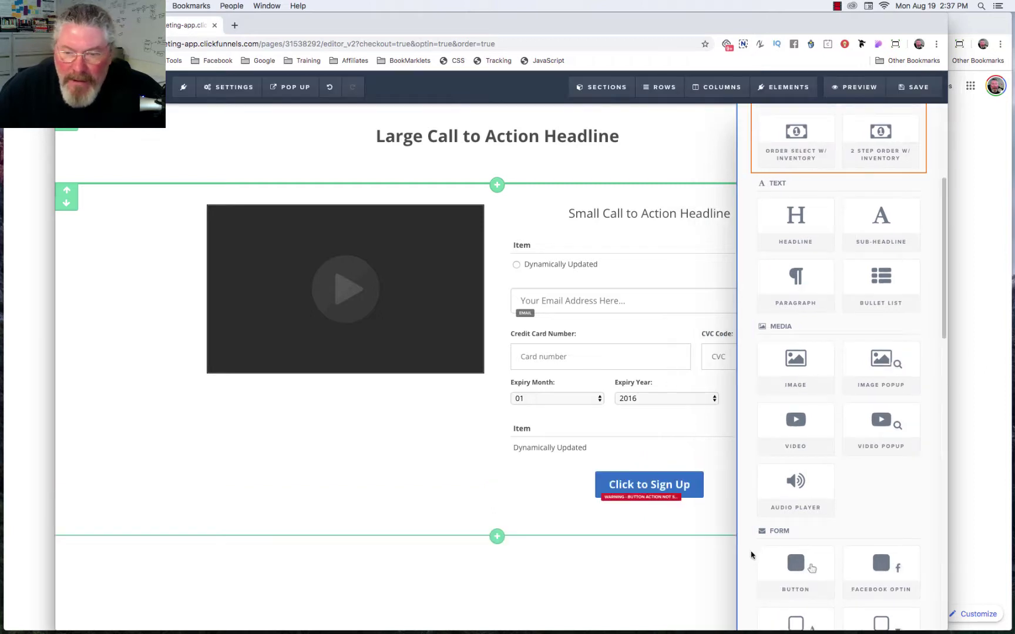
left_click(682, 492)
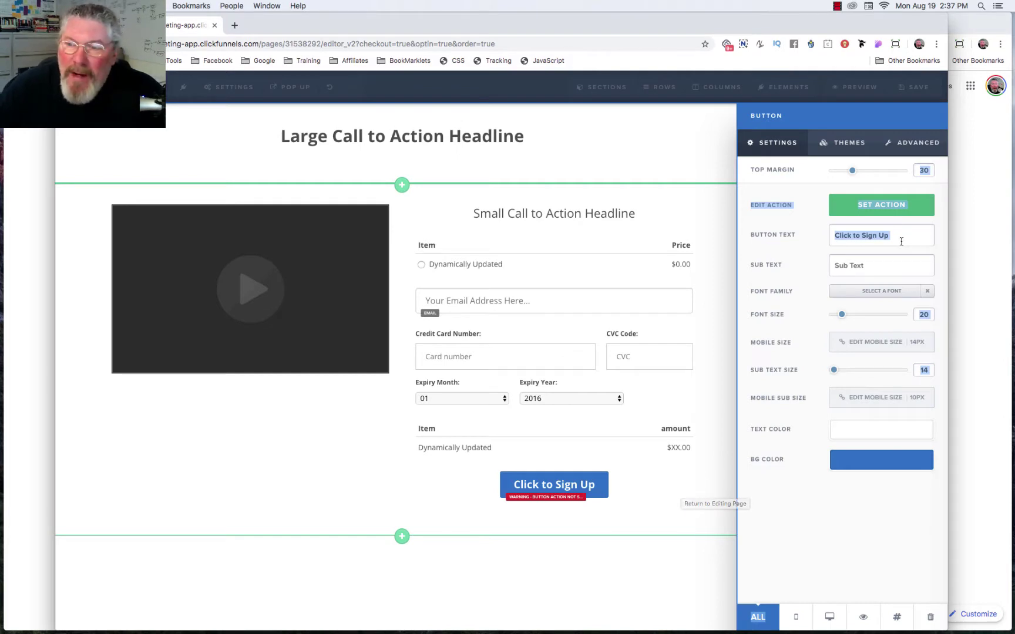
left_click(887, 205)
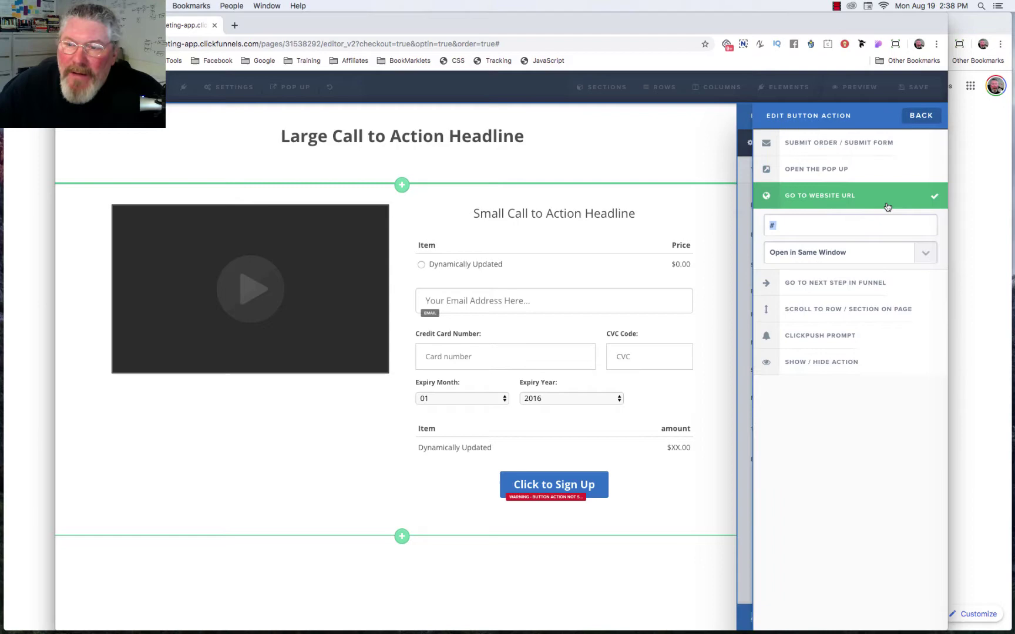
left_click(816, 149)
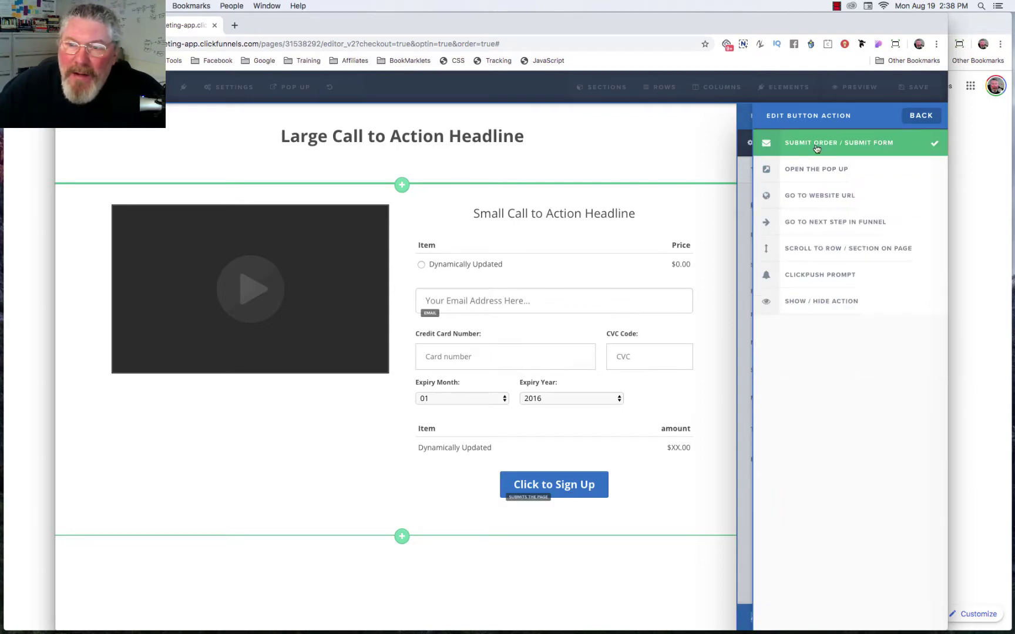
left_click(683, 204)
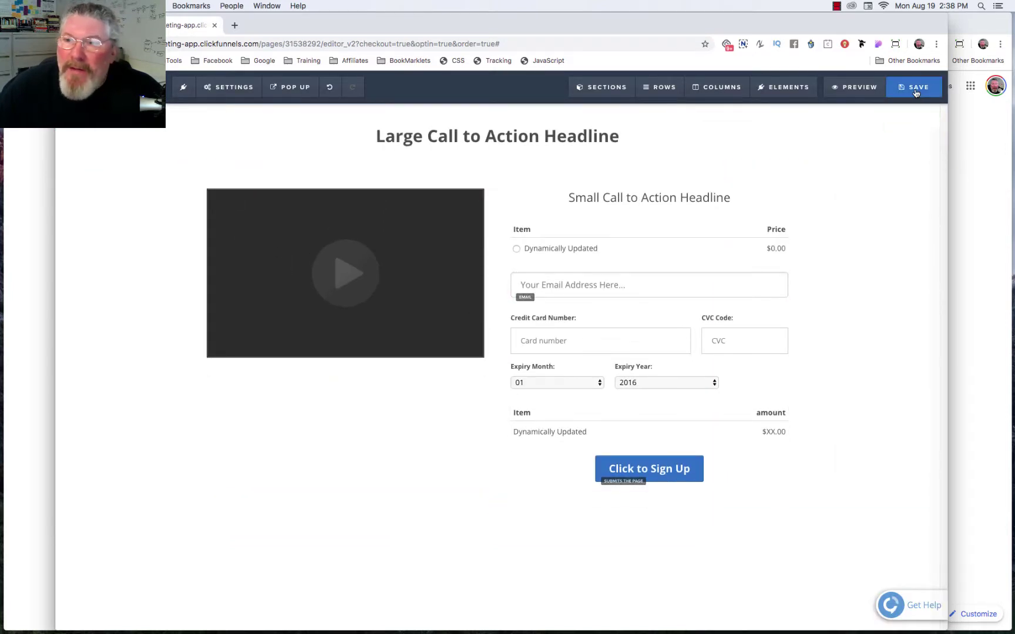
Save the order page, preview it in a new tab, then go back to the editor.
left_click(915, 89)
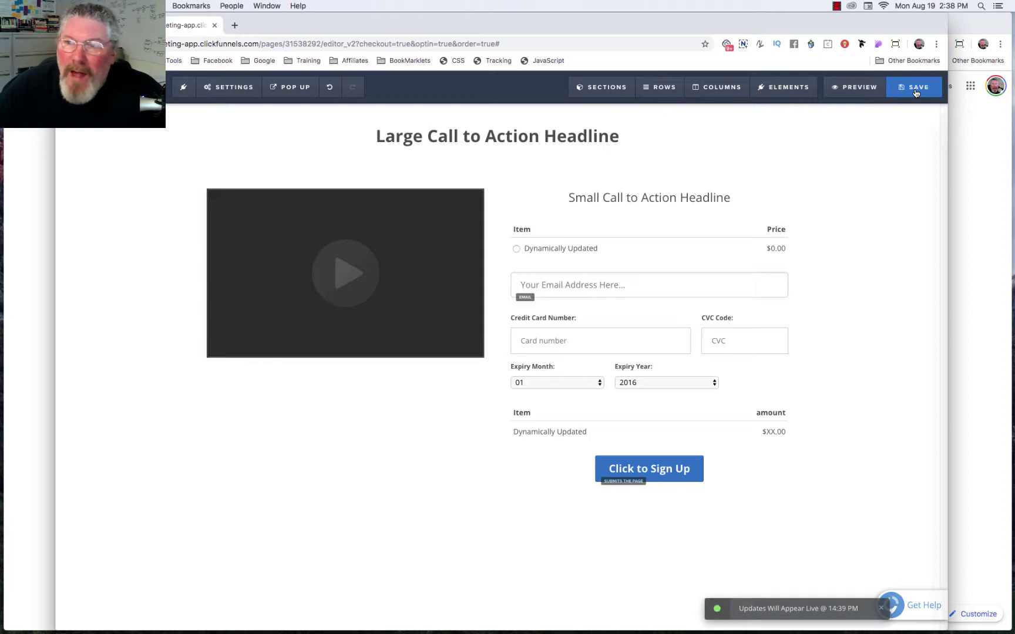
left_click(856, 89)
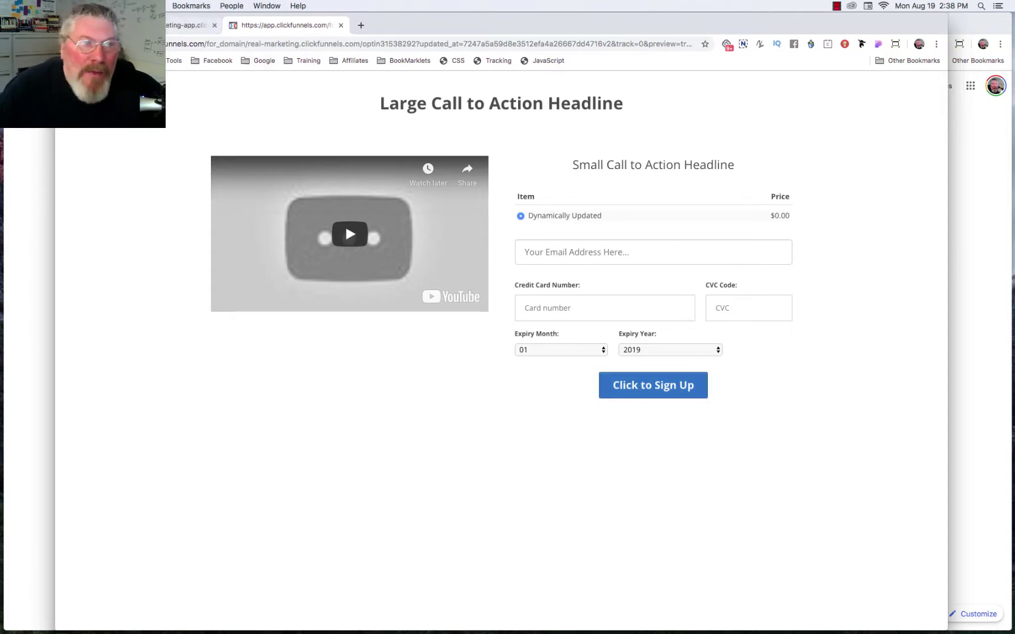
left_click(191, 25)
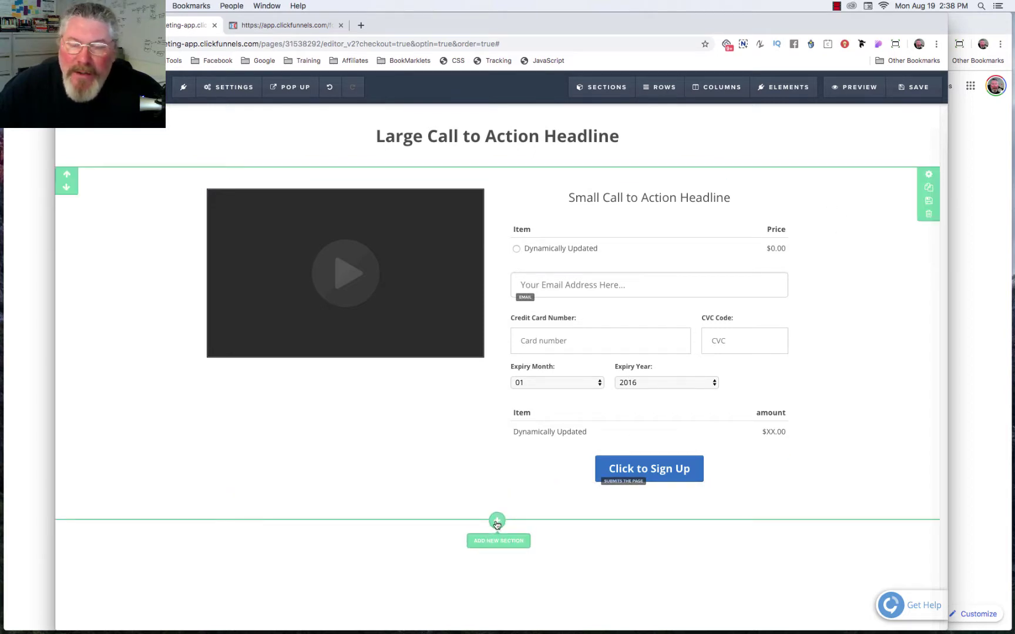
Add a full-width section with a 2-column row below the order area.
left_click(496, 522)
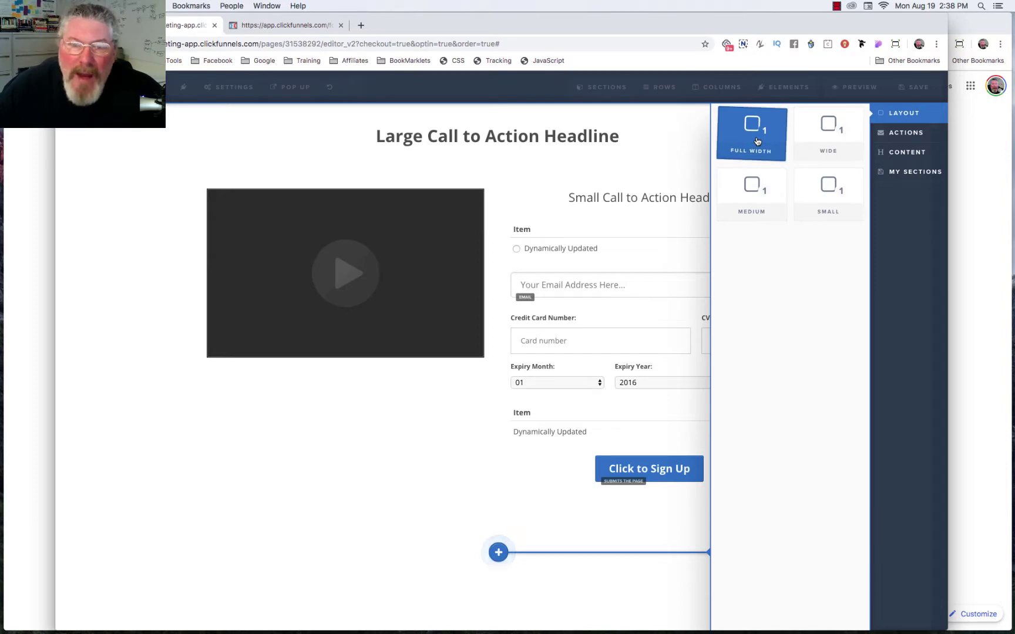
left_click(757, 141)
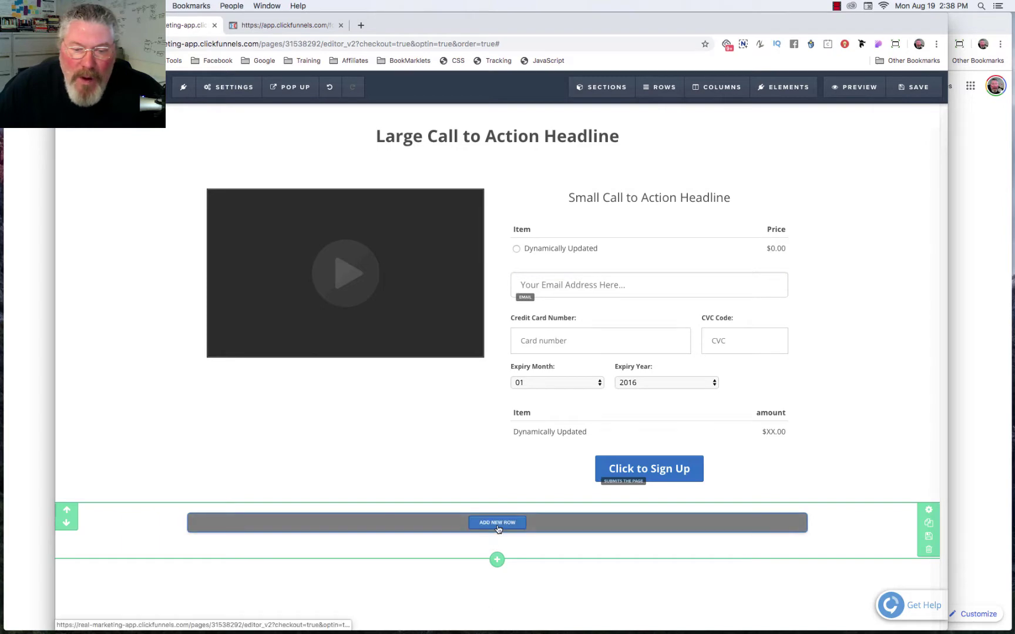
left_click(498, 523)
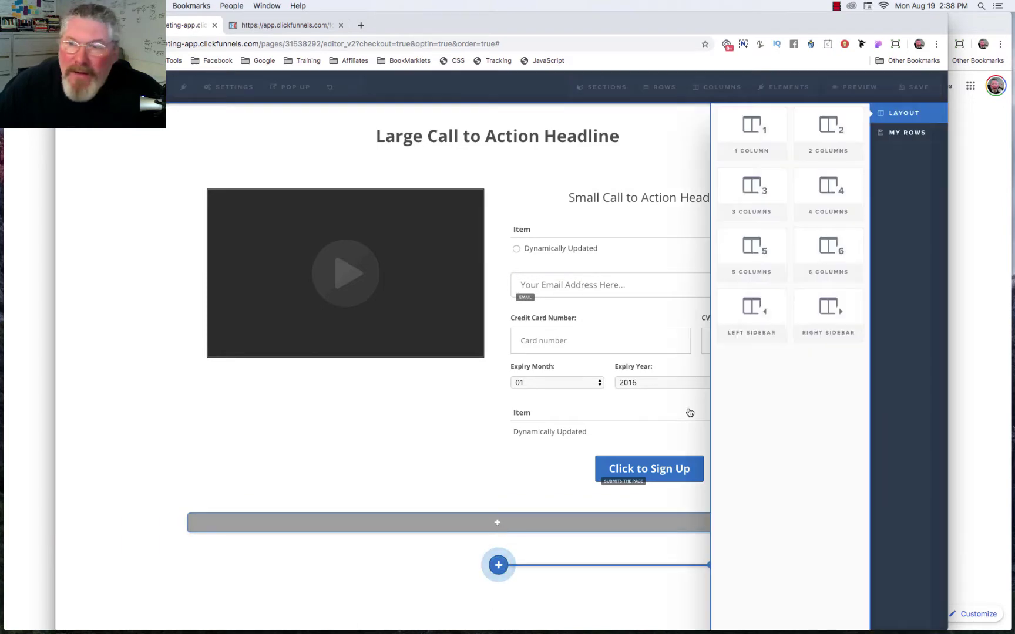
left_click(828, 139)
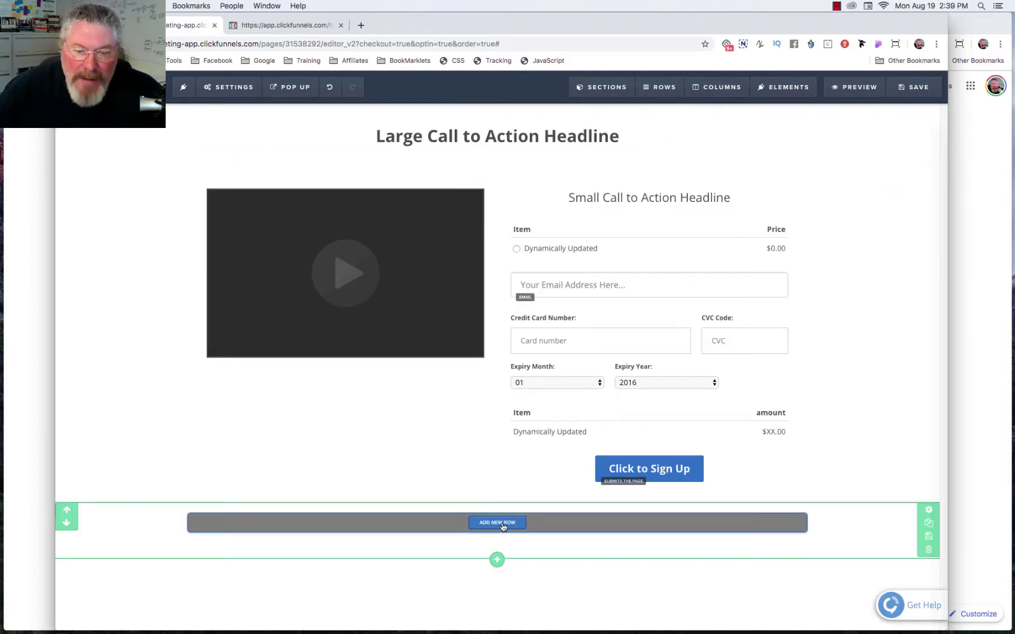
left_click(502, 525)
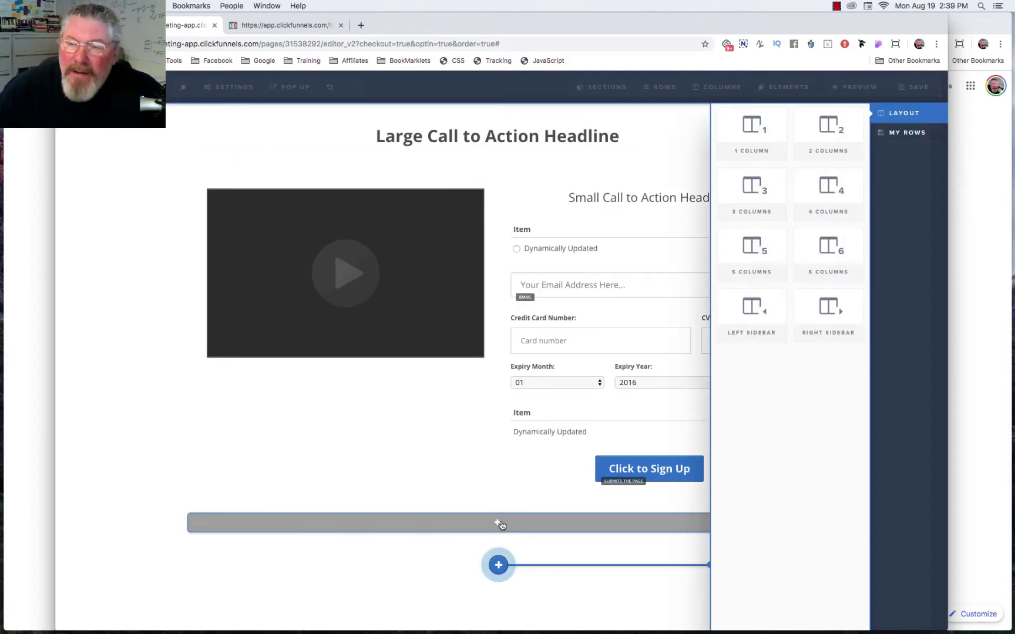
left_click(842, 136)
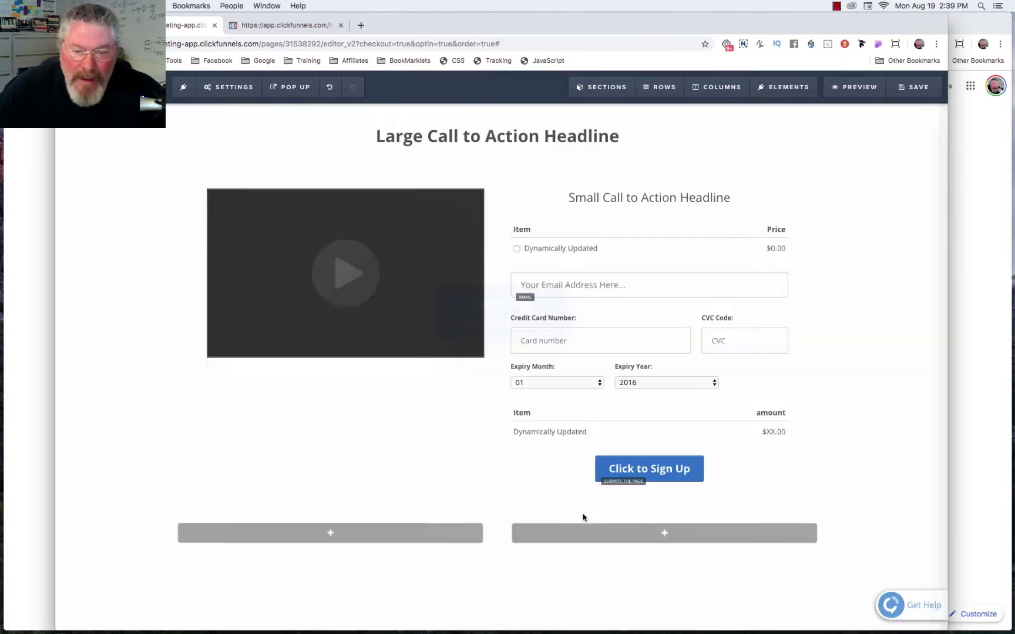
left_click(330, 538)
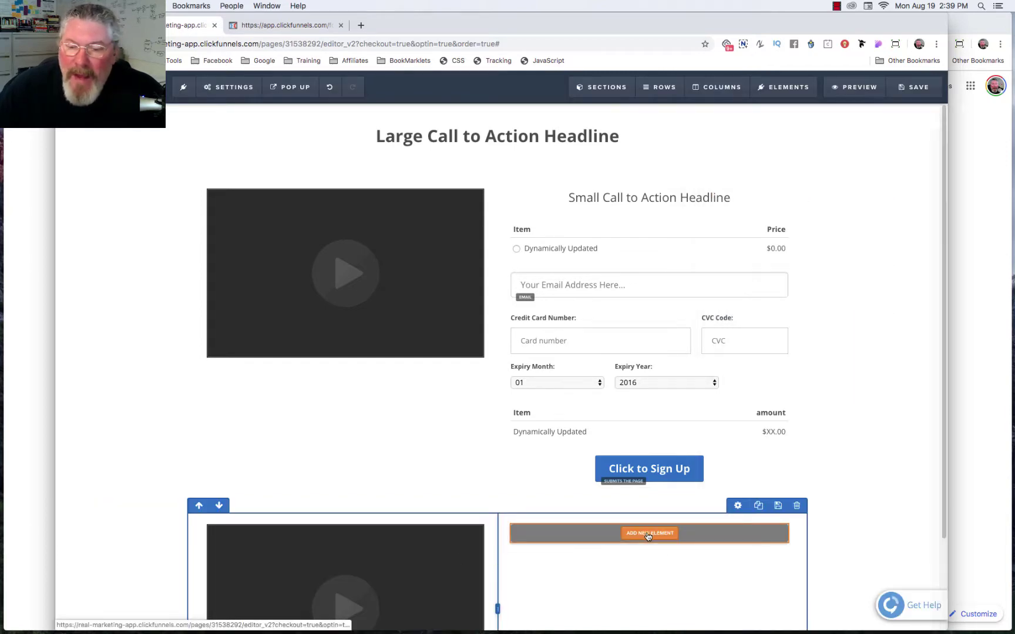
left_click(647, 536)
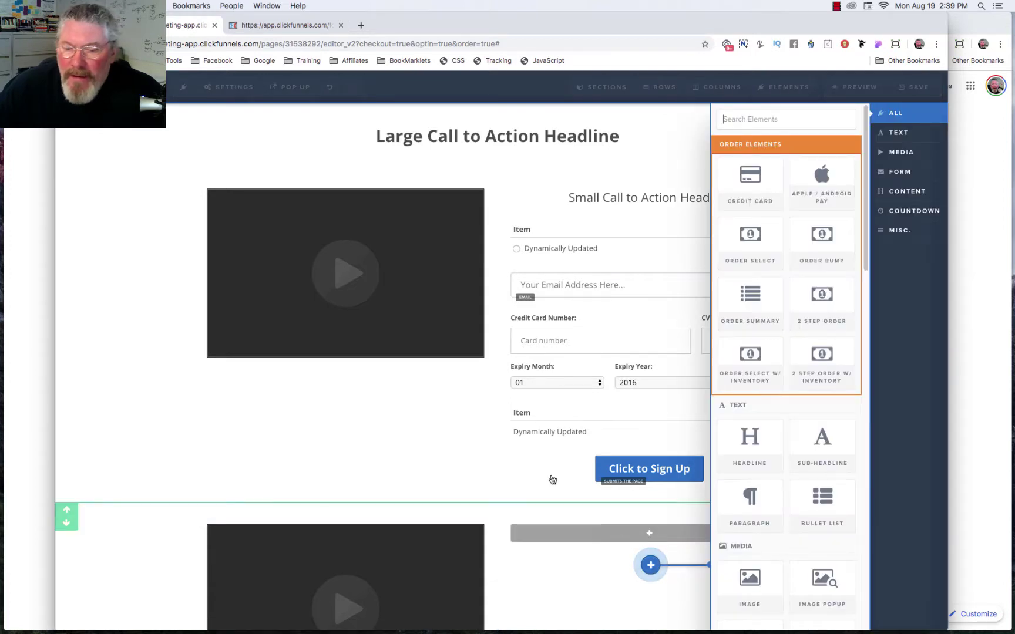
left_click(497, 455)
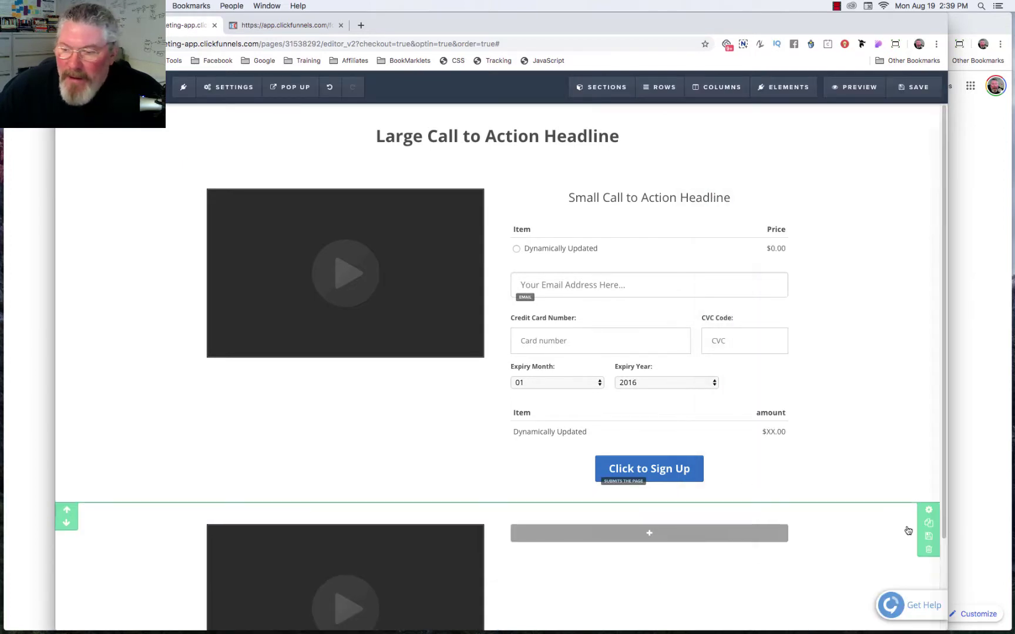
Set the upper section's bottom padding to 100.
left_click(928, 511)
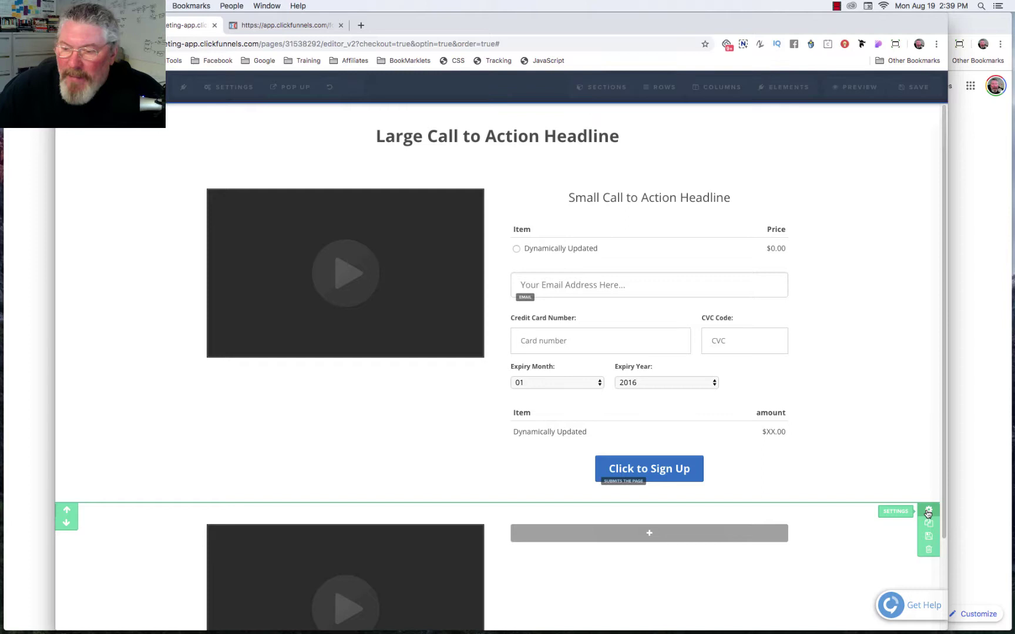
left_click_drag(900, 474, 920, 467)
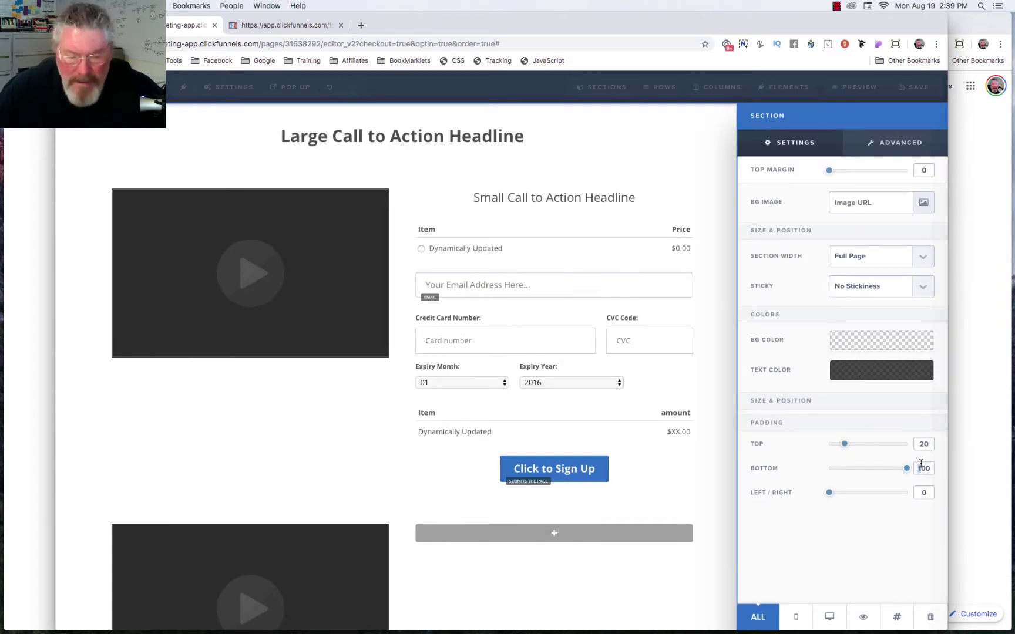
left_click(674, 474)
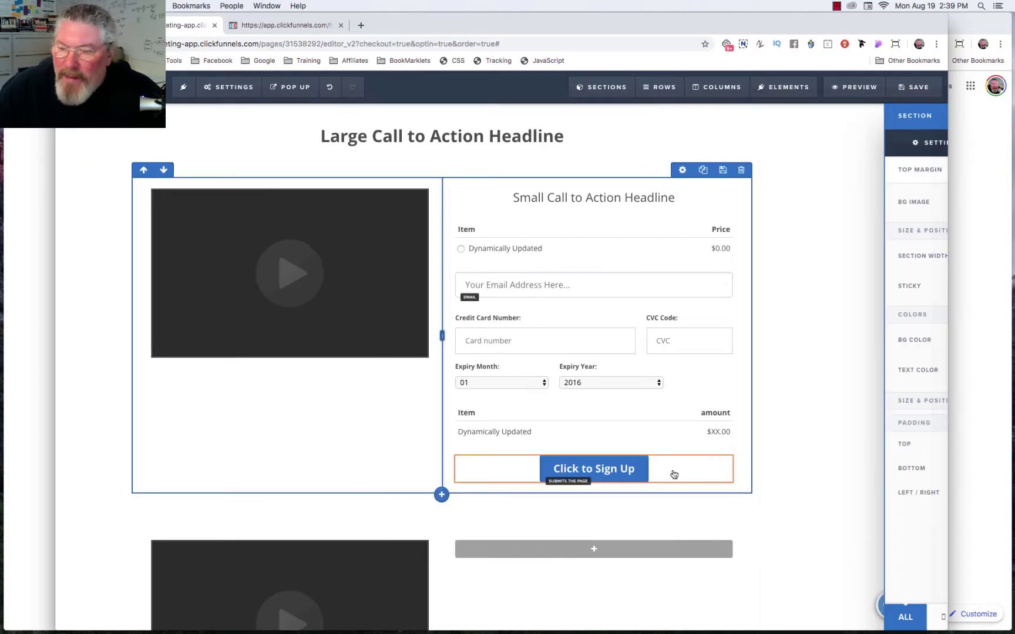
scroll(814, 482, "down", 5)
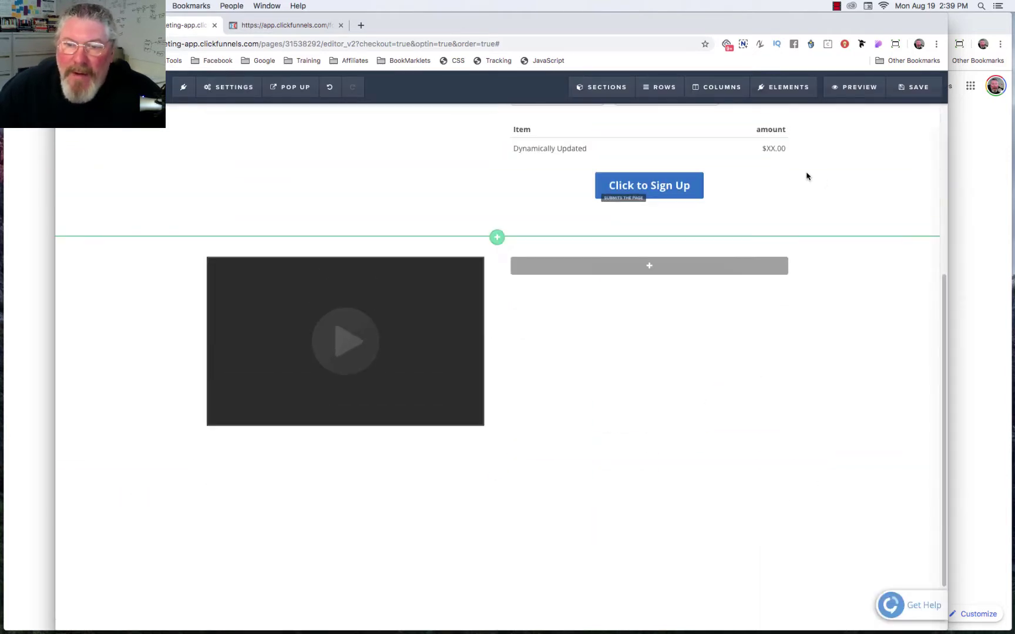
Insert a 2 Step Order element into the lower section's empty right column.
mouse_move(650, 253)
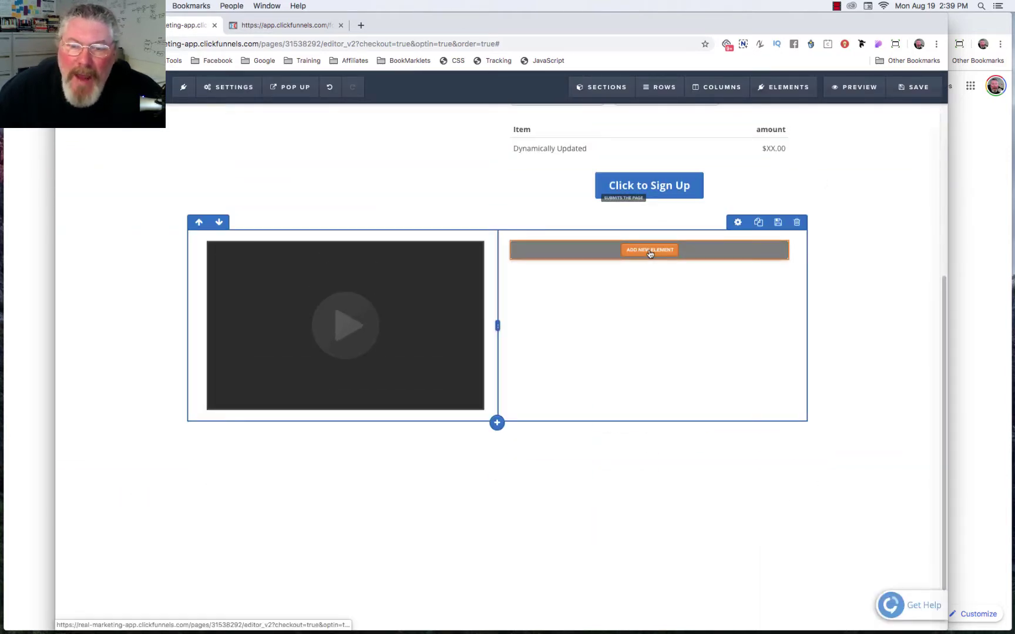
left_click(649, 251)
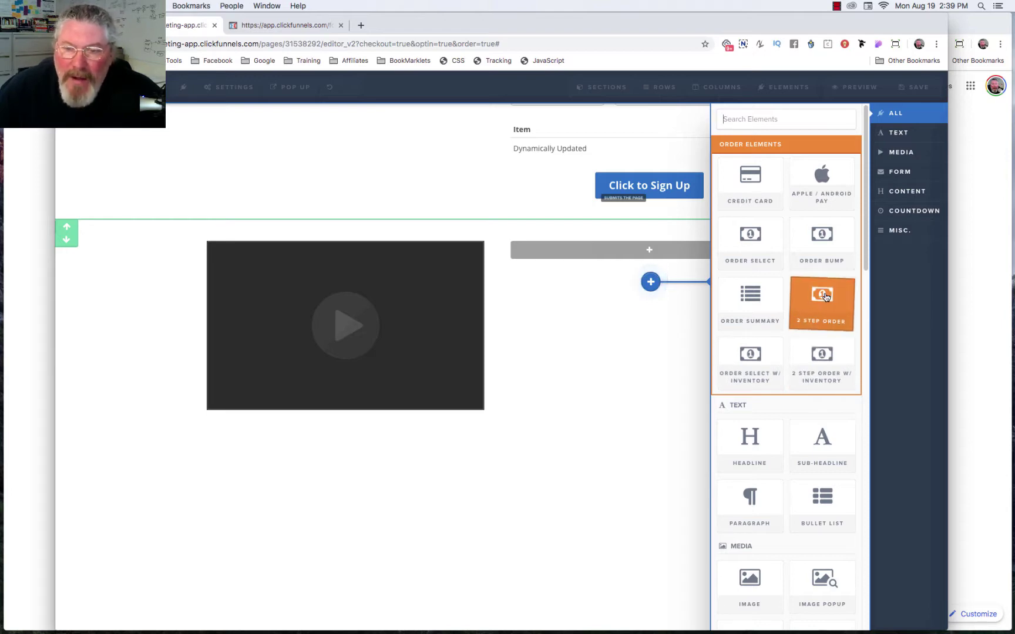
left_click(824, 297)
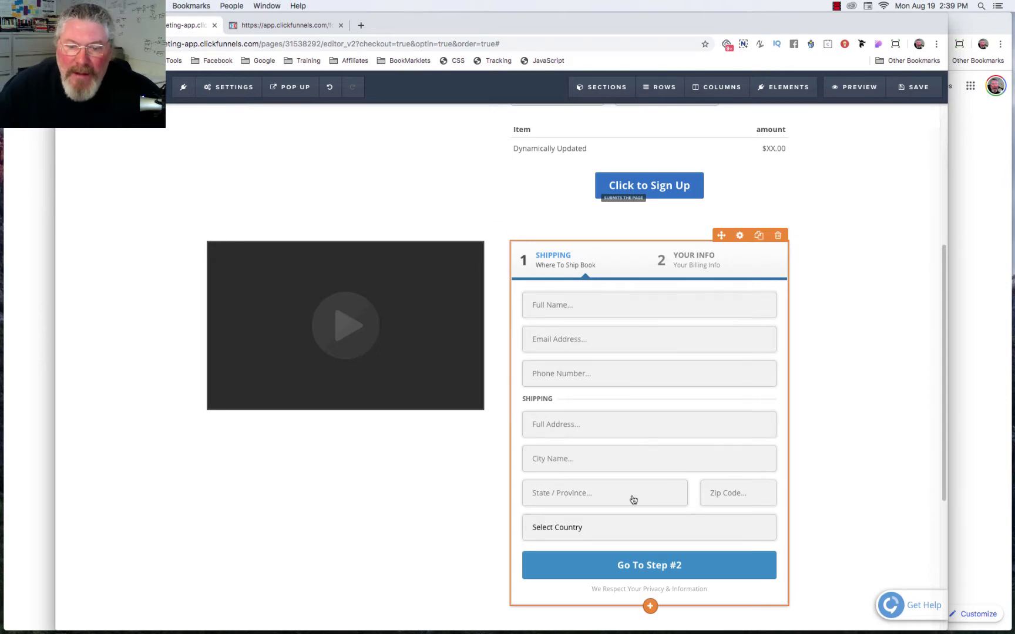
Open the two-step form's settings and preview Step #2 payment and Step #1 shipping.
scroll(456, 490, "down", 1)
scroll(455, 490, "down", 1)
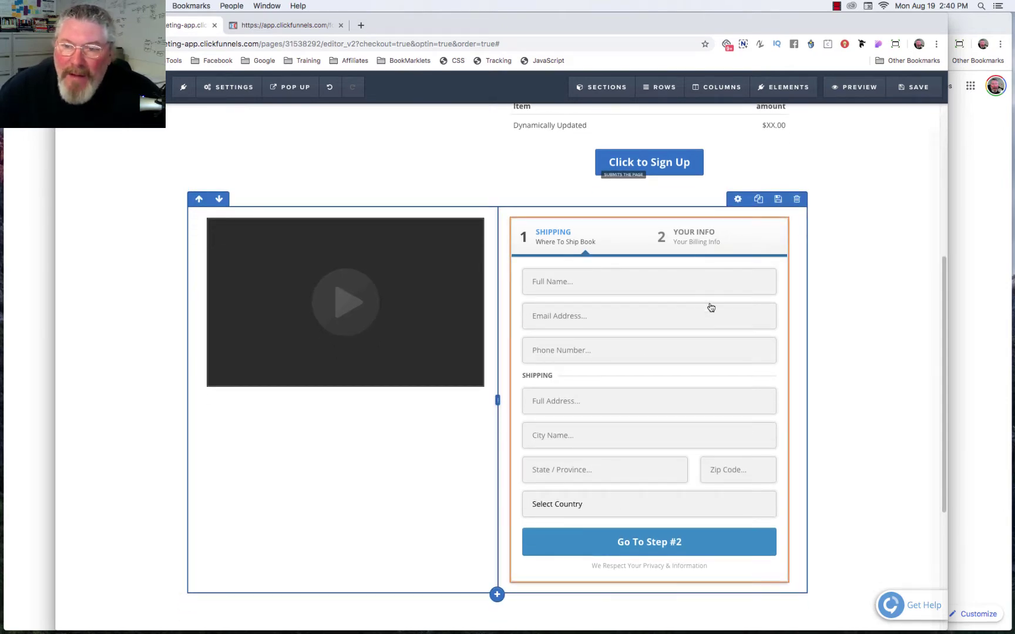
mouse_move(713, 305)
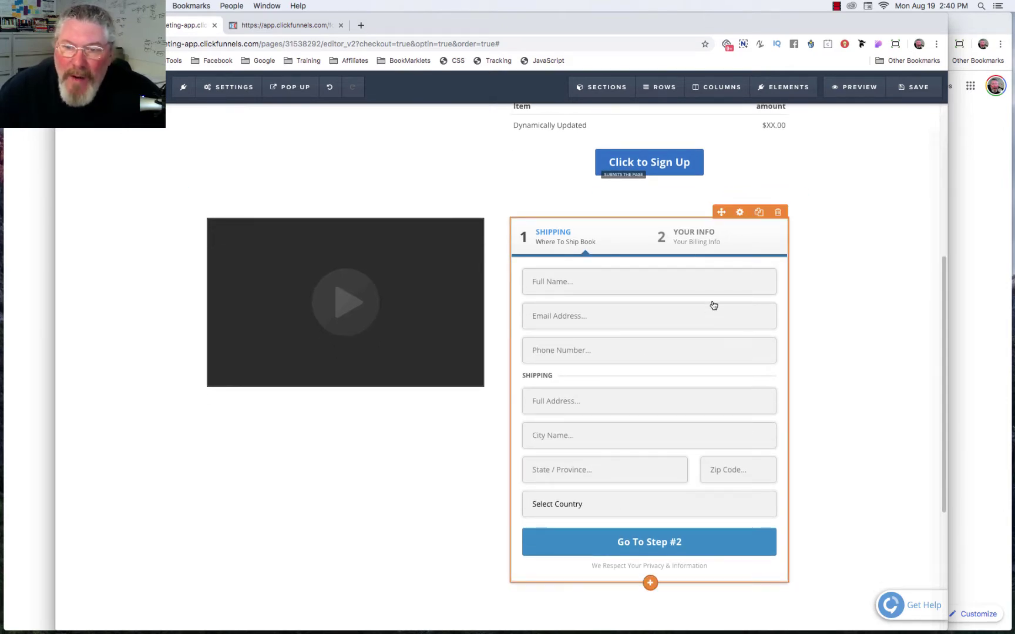
left_click(740, 213)
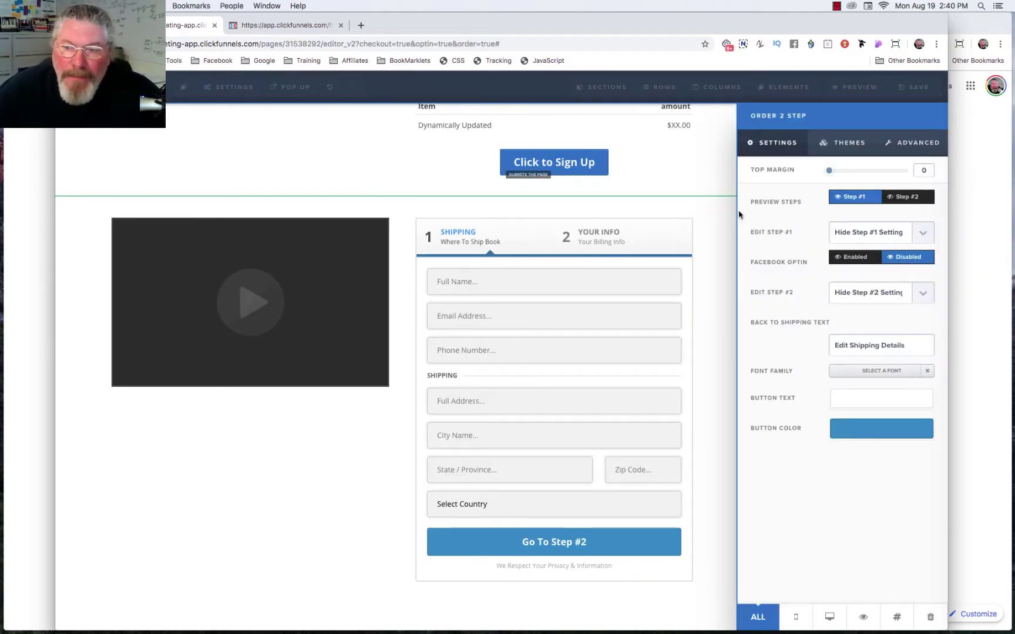
left_click(897, 198)
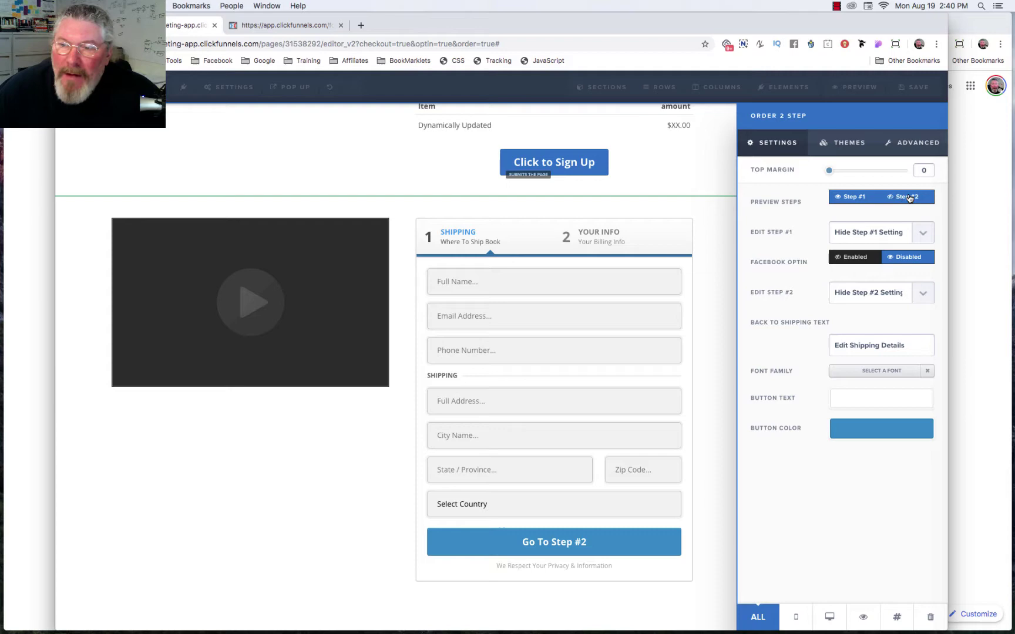
left_click(860, 201)
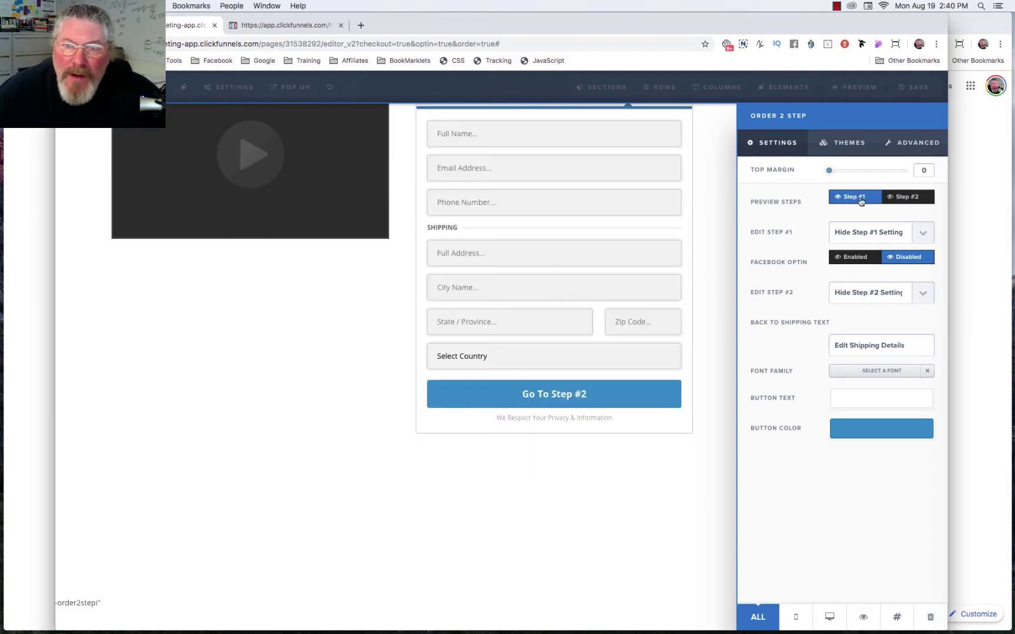
left_click(914, 198)
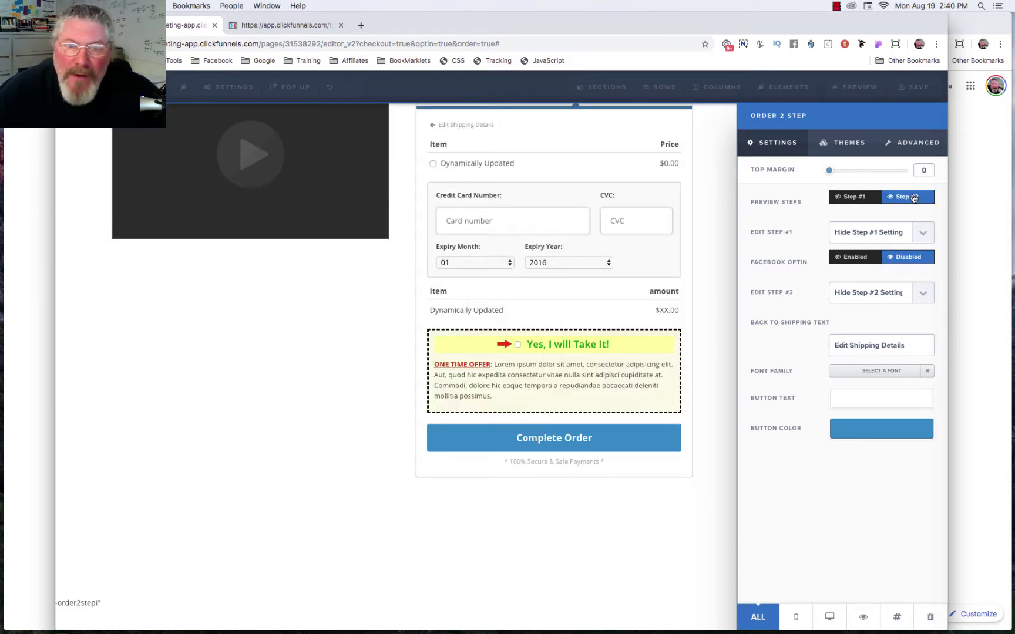
left_click(859, 201)
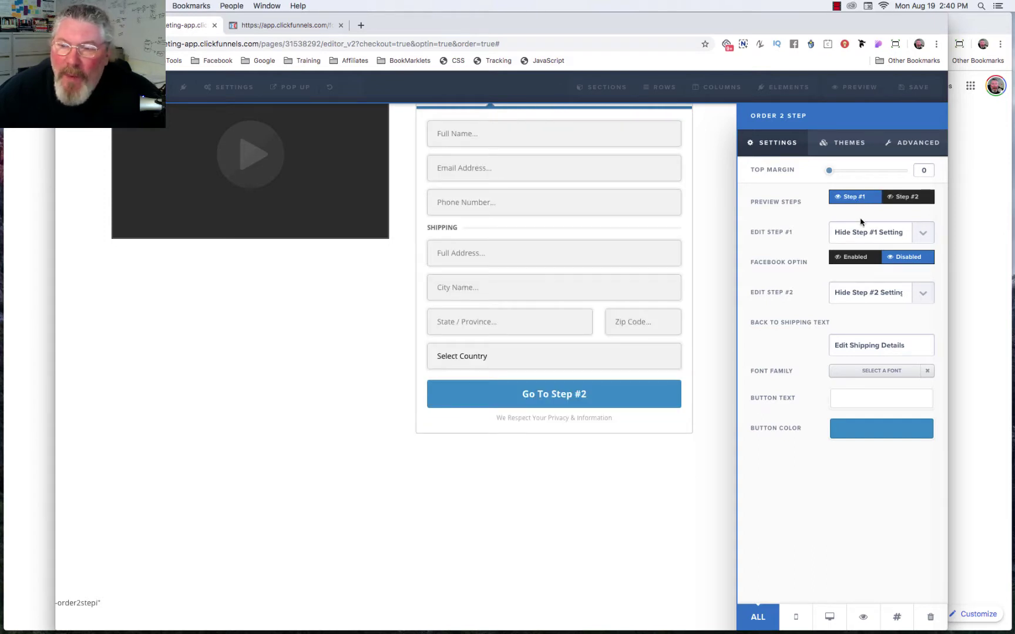
Set Edit Step #1 to Show Step #1 Settings in the order form's settings.
left_click(885, 237)
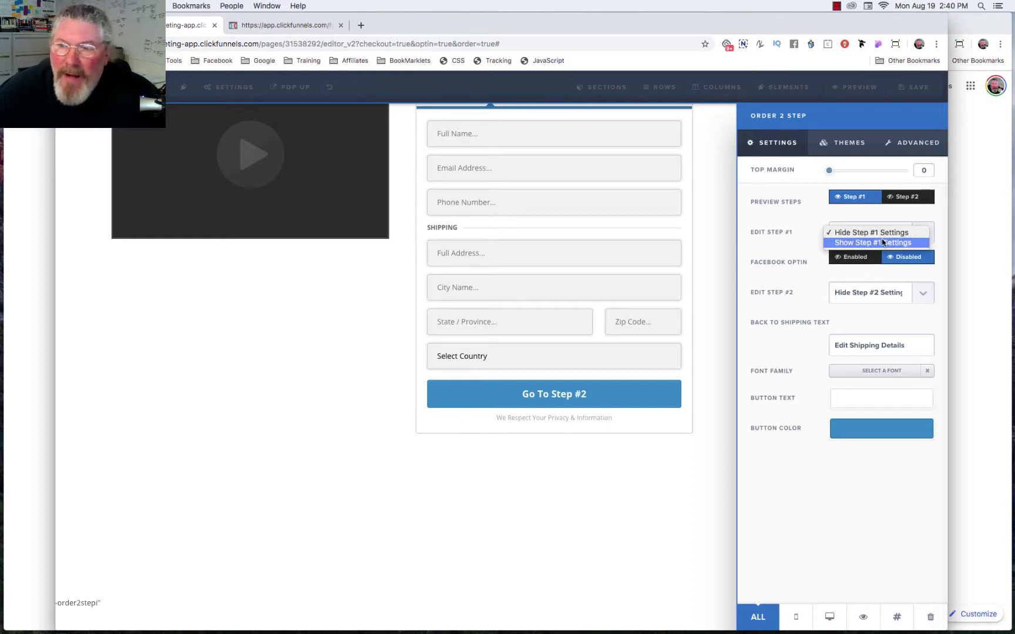
left_click(883, 242)
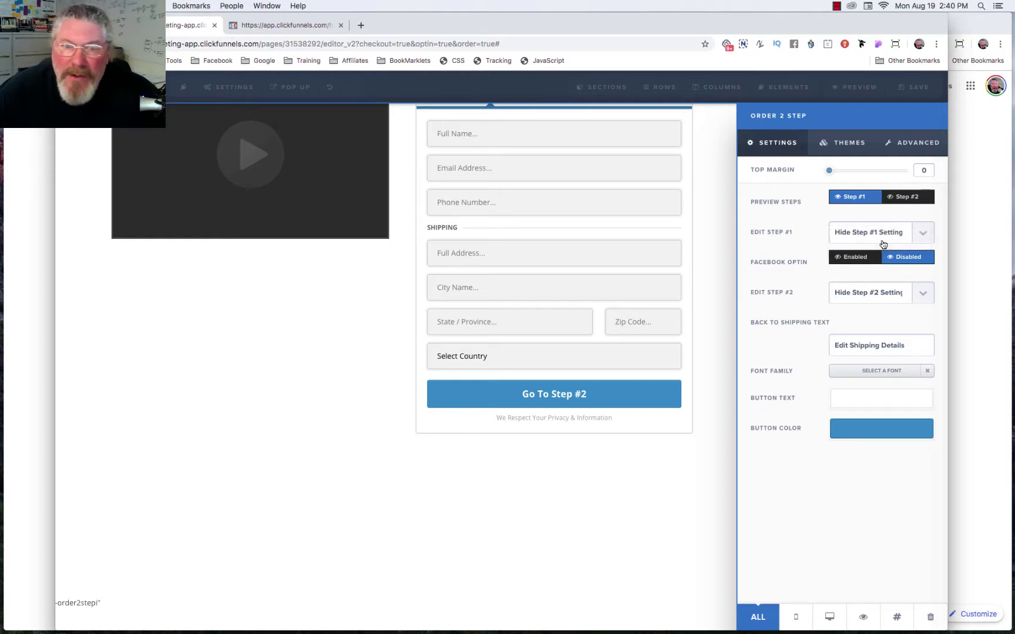
left_click(841, 237)
left_click(855, 224)
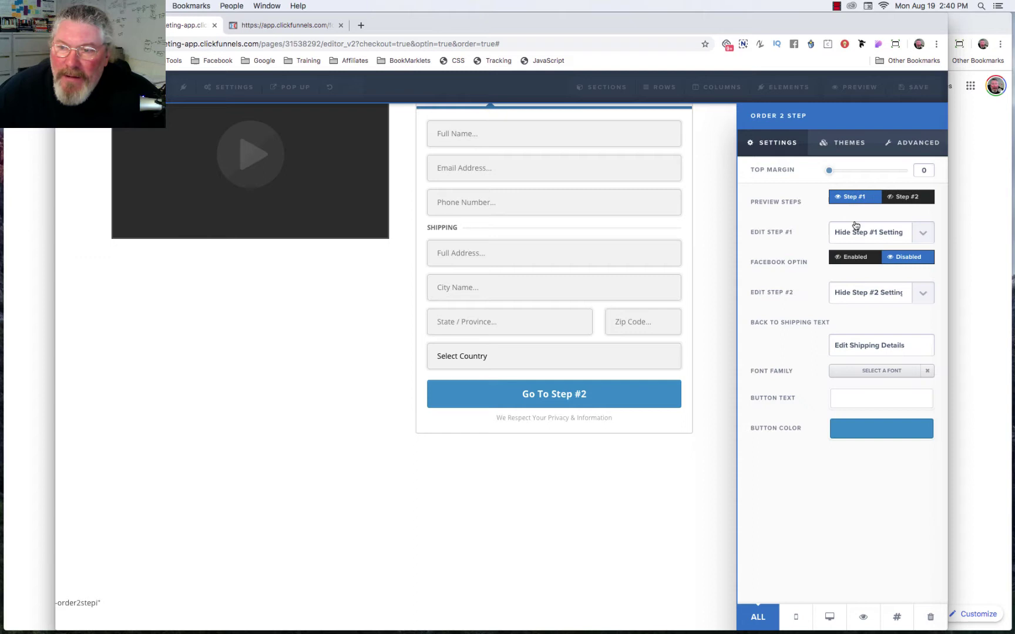
left_click(865, 237)
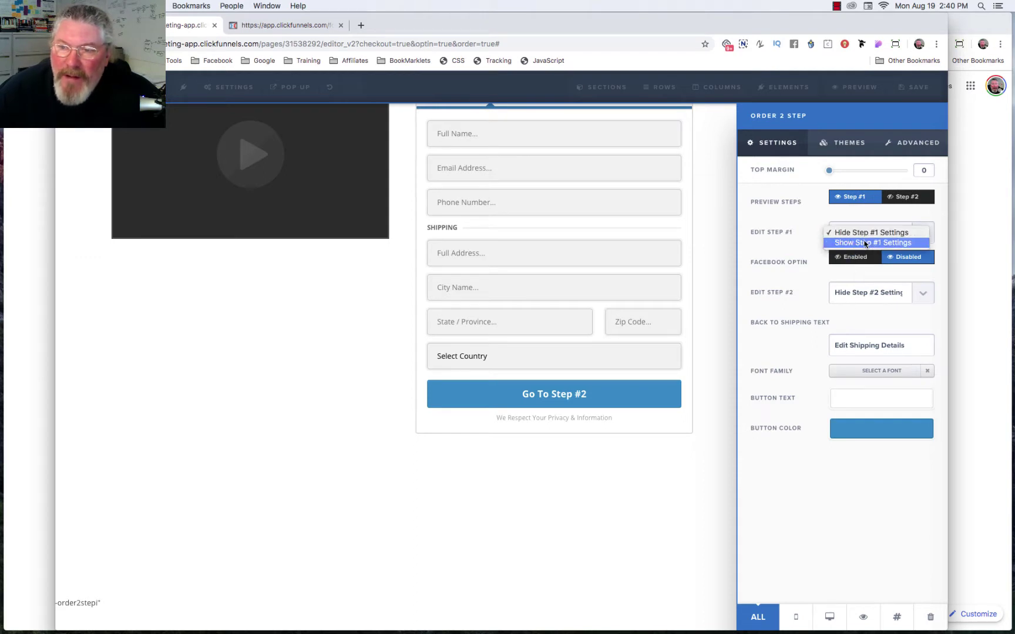
left_click(865, 243)
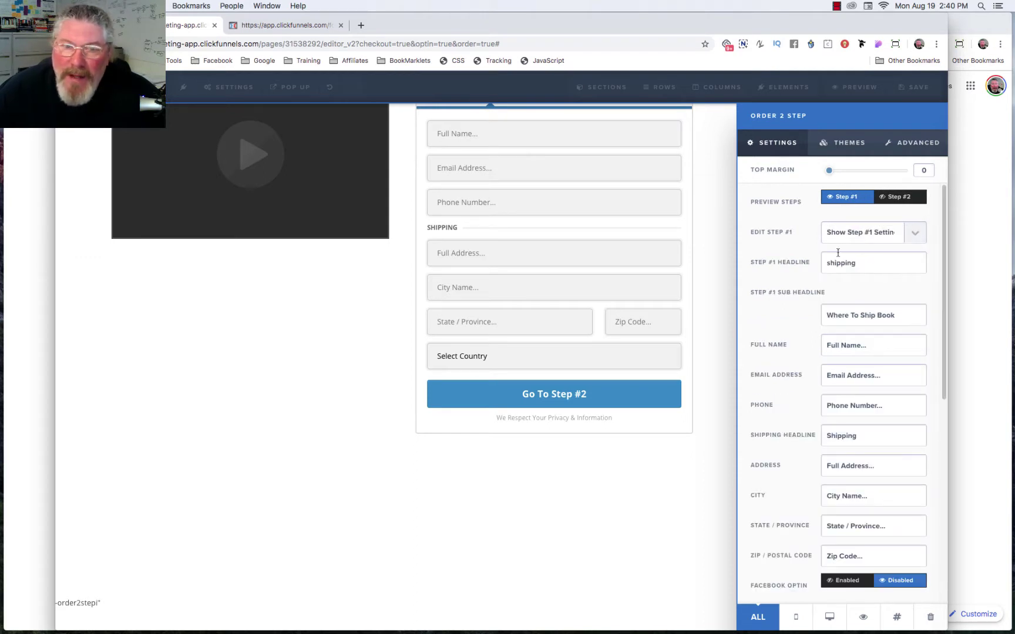
left_click(712, 270)
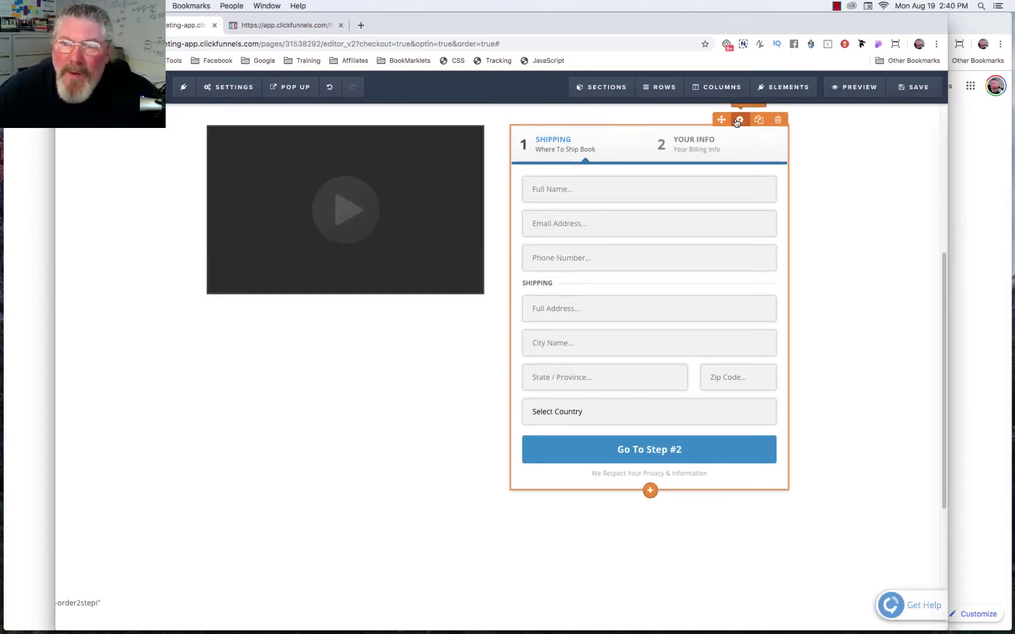
left_click(738, 120)
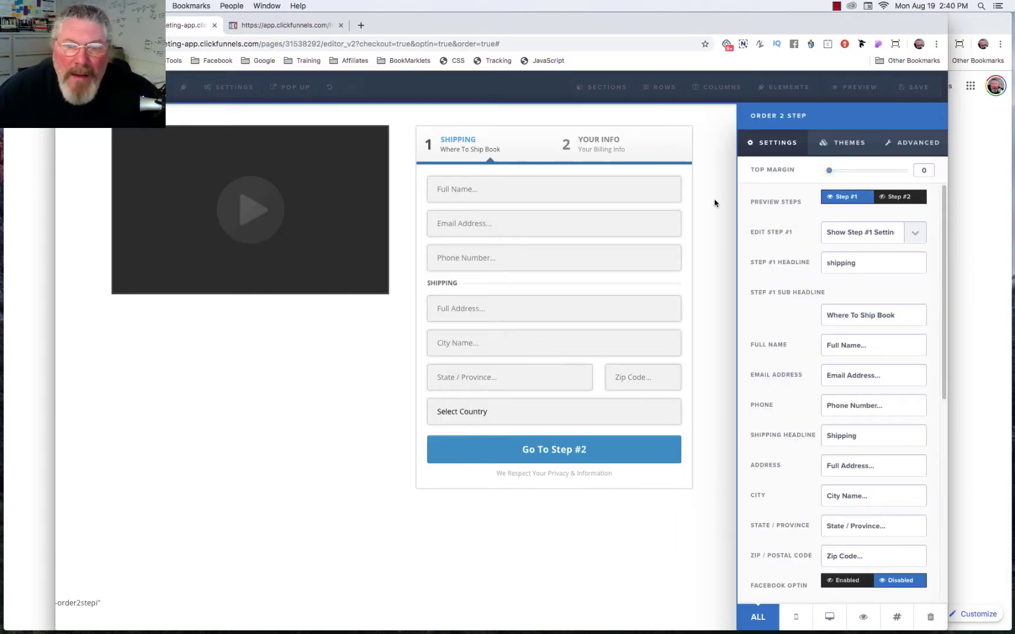
Replace 'Book' with 'T-Shirt' so the Step #1 sub headline reads 'Where To Ship T-Shirt'.
left_click_drag(860, 264, 821, 265)
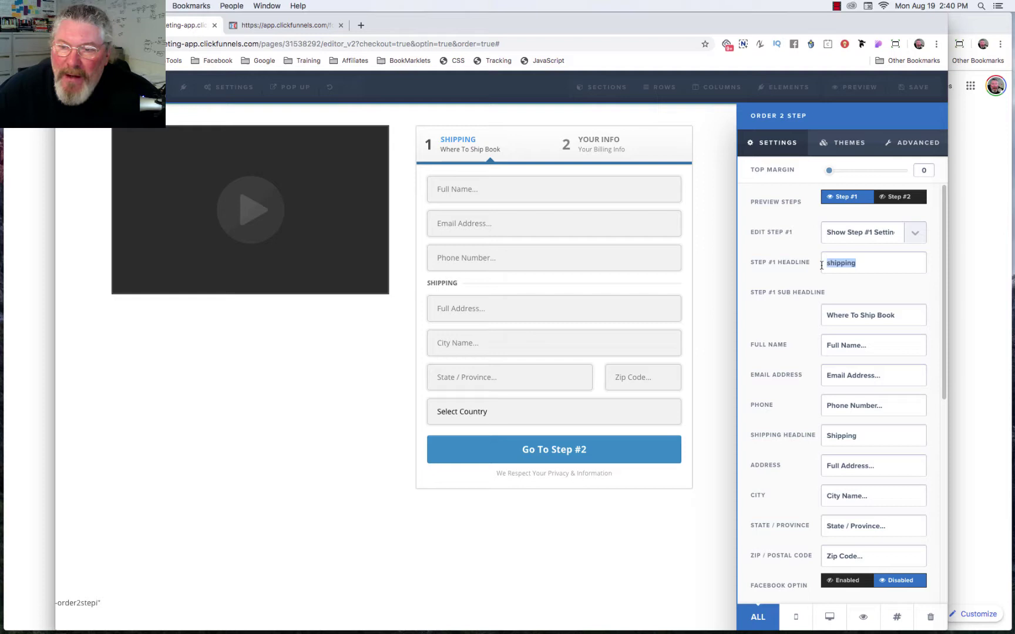
left_click_drag(892, 314, 823, 316)
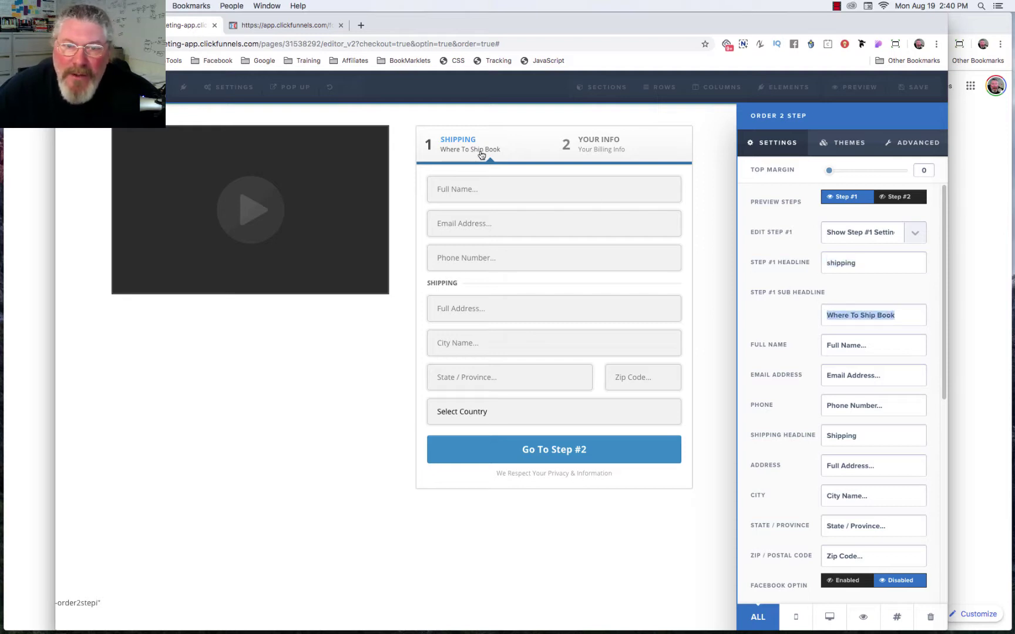
left_click(878, 315)
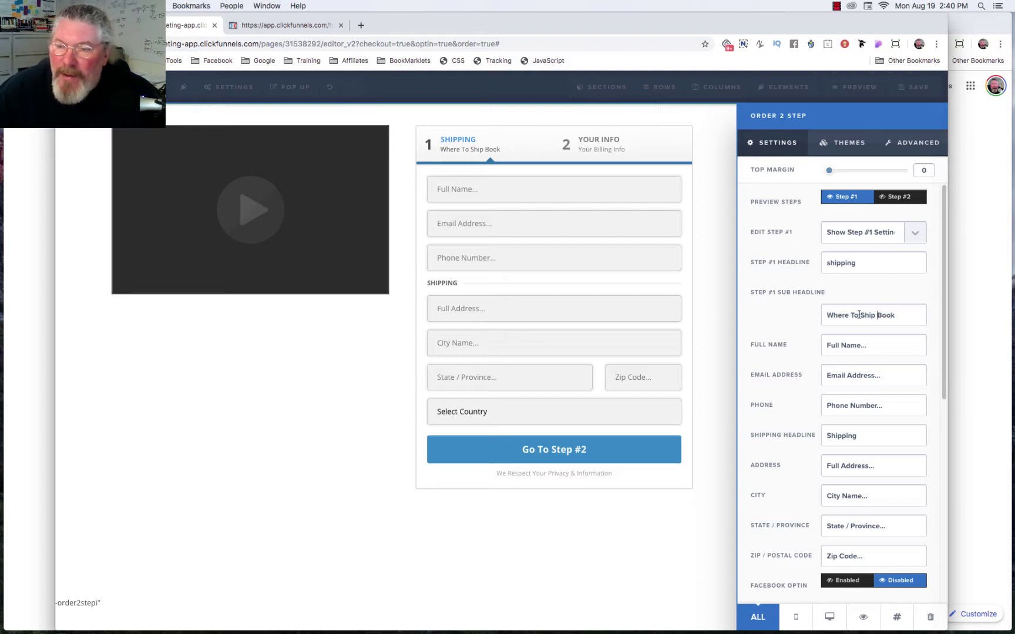
left_click_drag(862, 314, 904, 314)
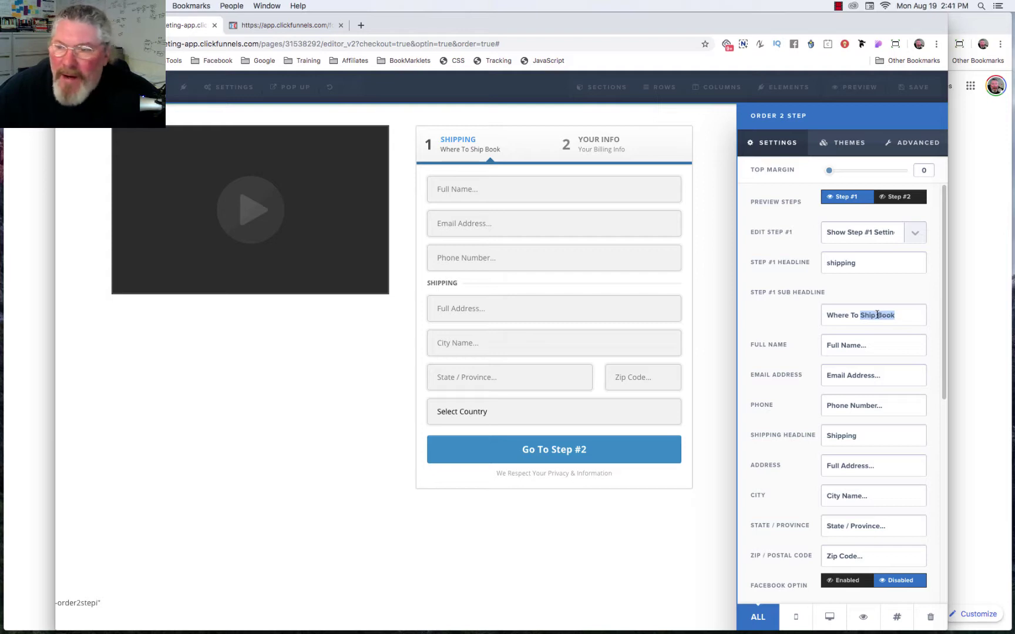
left_click_drag(877, 315, 914, 315)
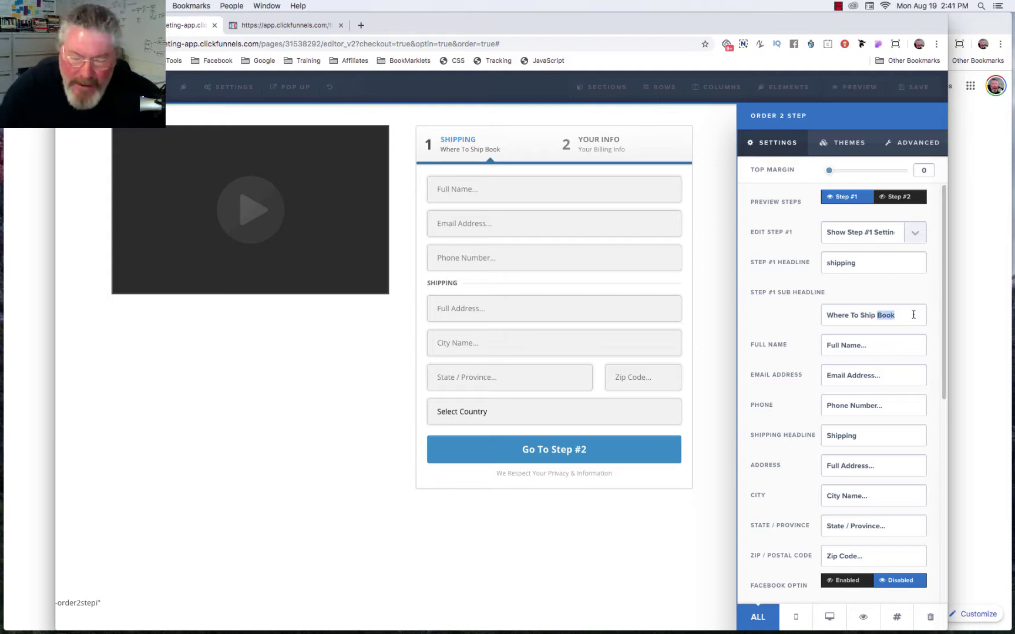
type("T-Shirt")
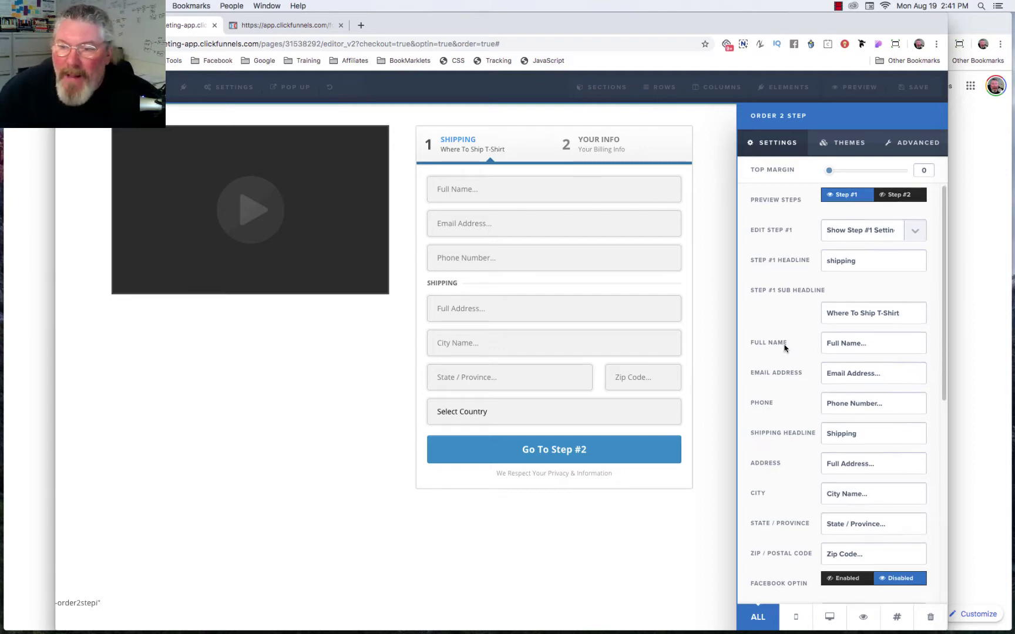
scroll(788, 346, "down", 1)
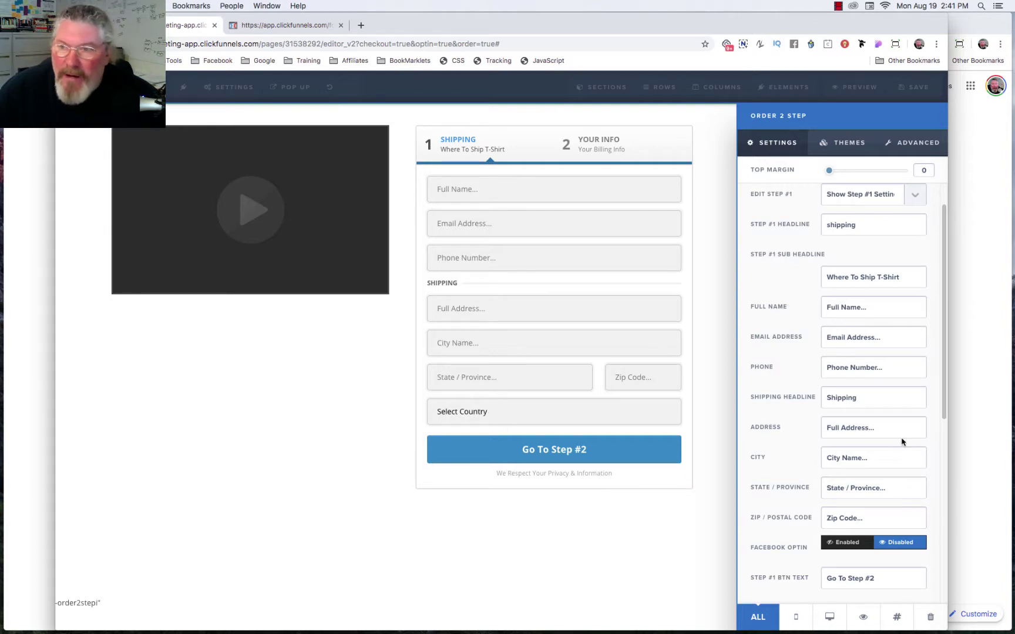
In the Advanced styles, set Toggle Phone # to Hide Phone Number Field.
left_click(919, 146)
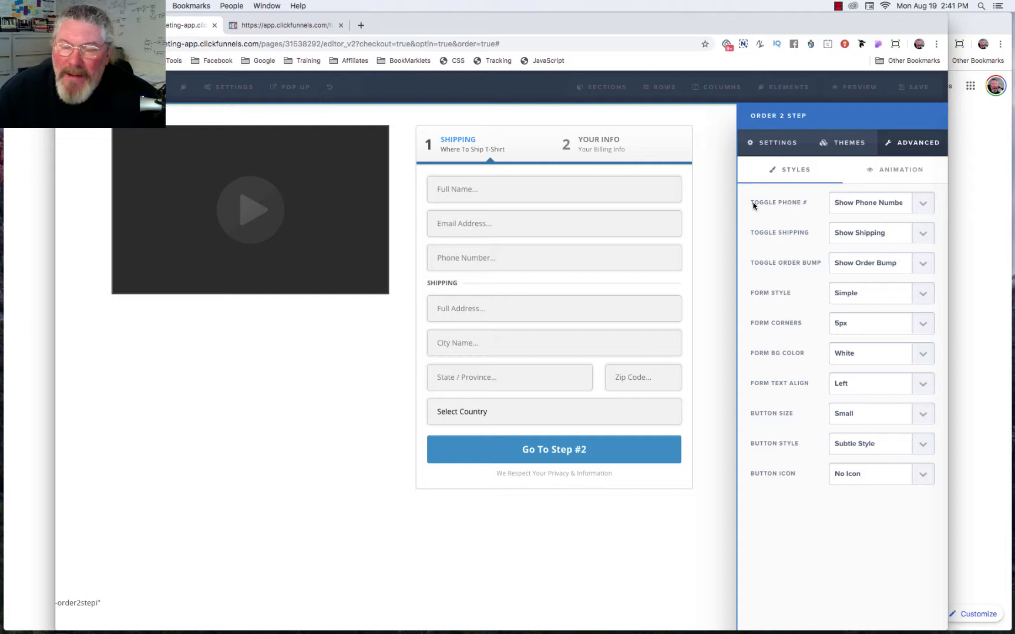
left_click(858, 204)
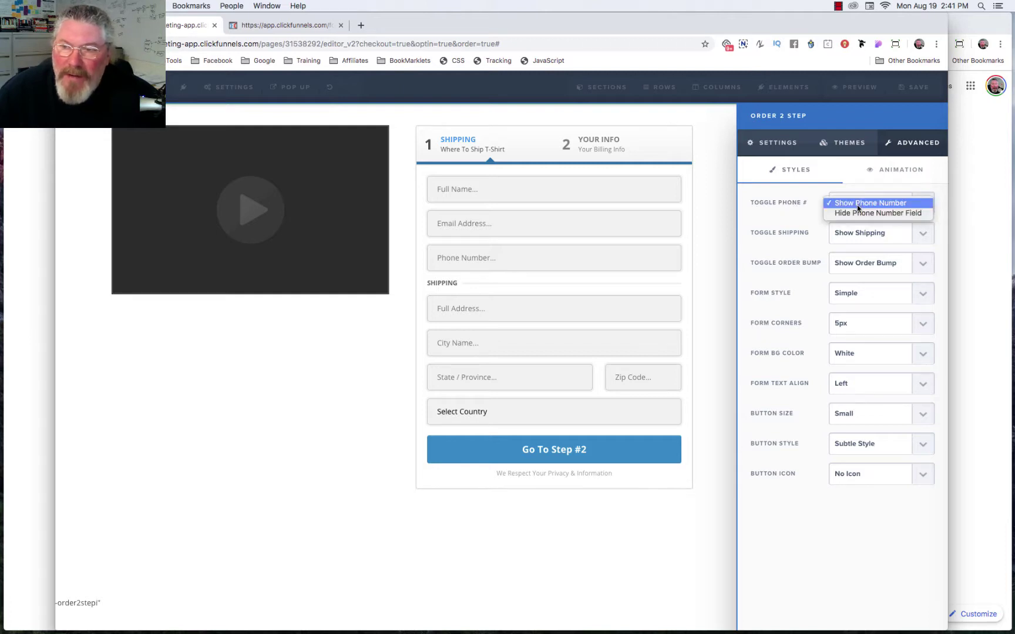
left_click(856, 212)
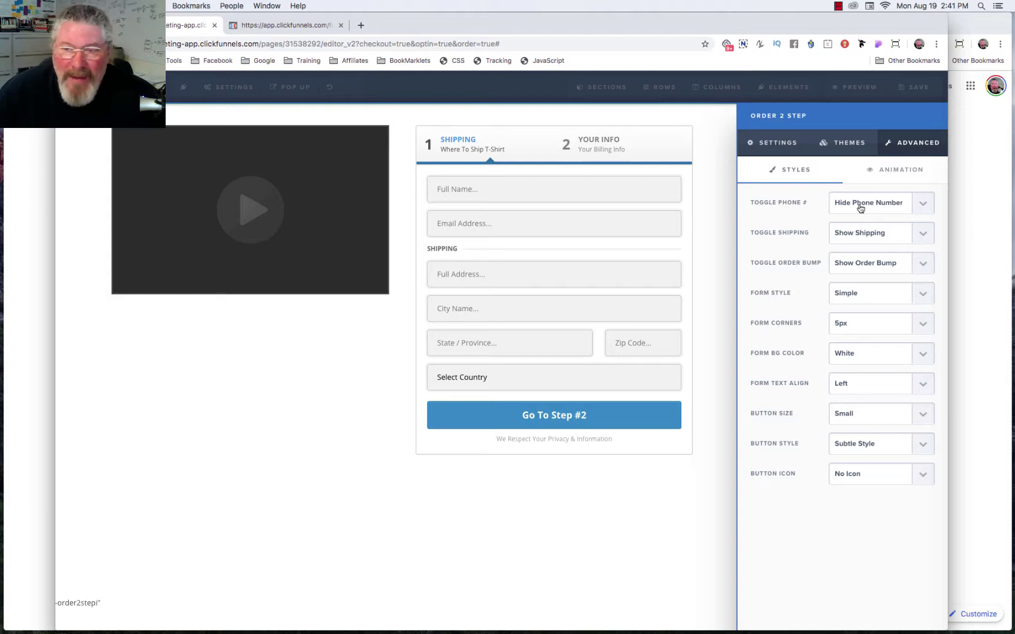
Try hiding the shipping fields and the order bump, then show both again.
left_click(861, 233)
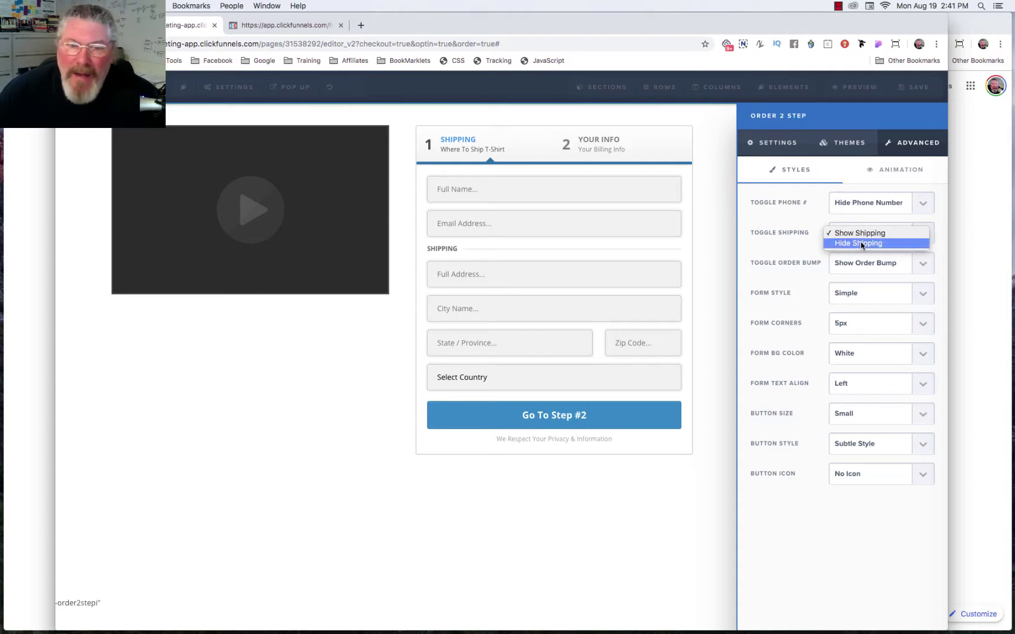
left_click(861, 243)
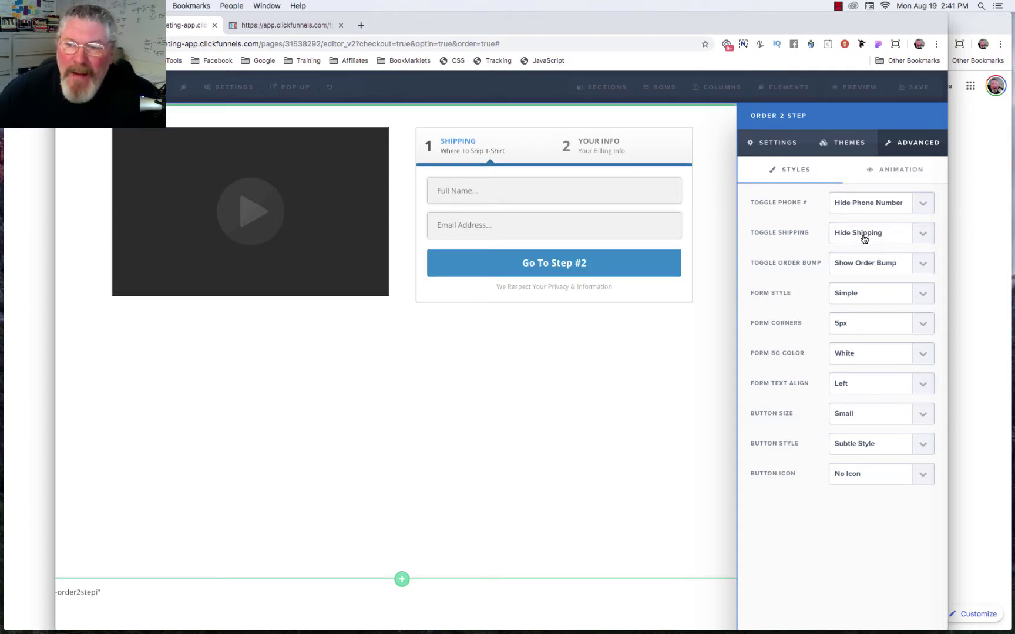
left_click(863, 237)
left_click(864, 229)
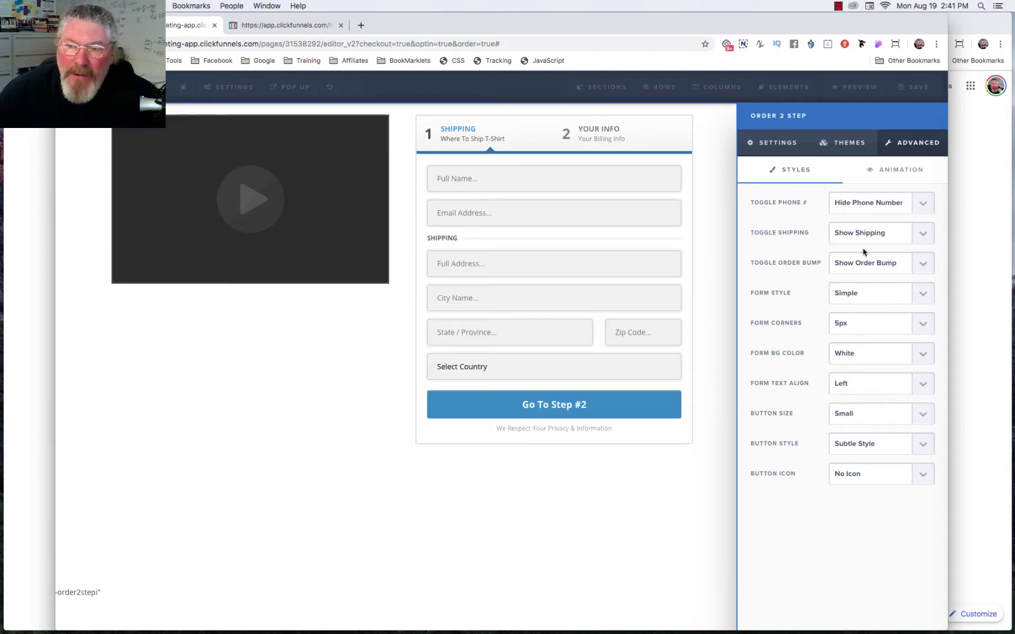
left_click(860, 265)
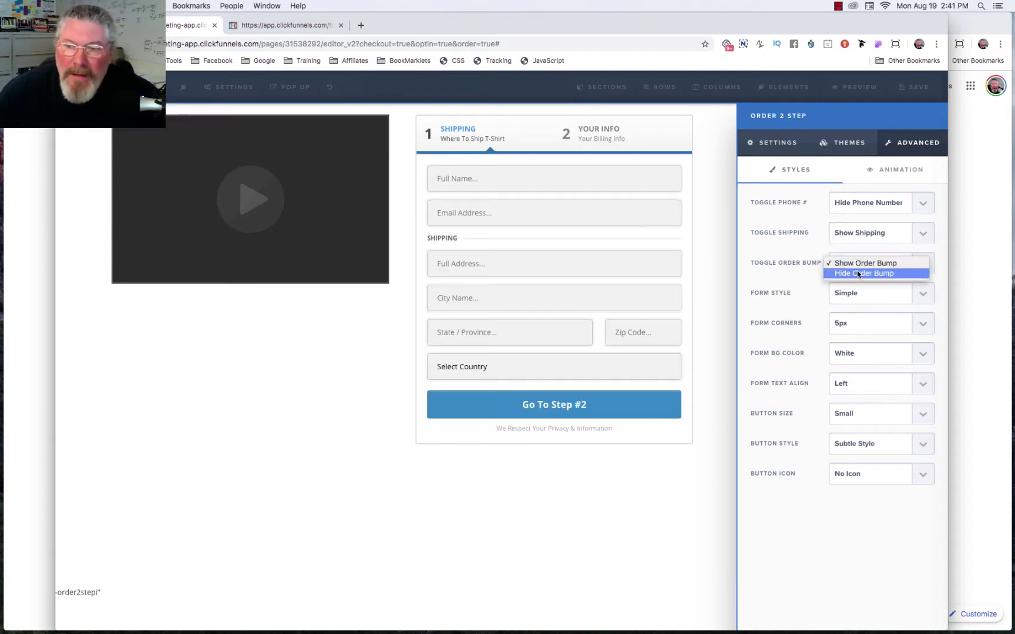
left_click(860, 273)
left_click(860, 266)
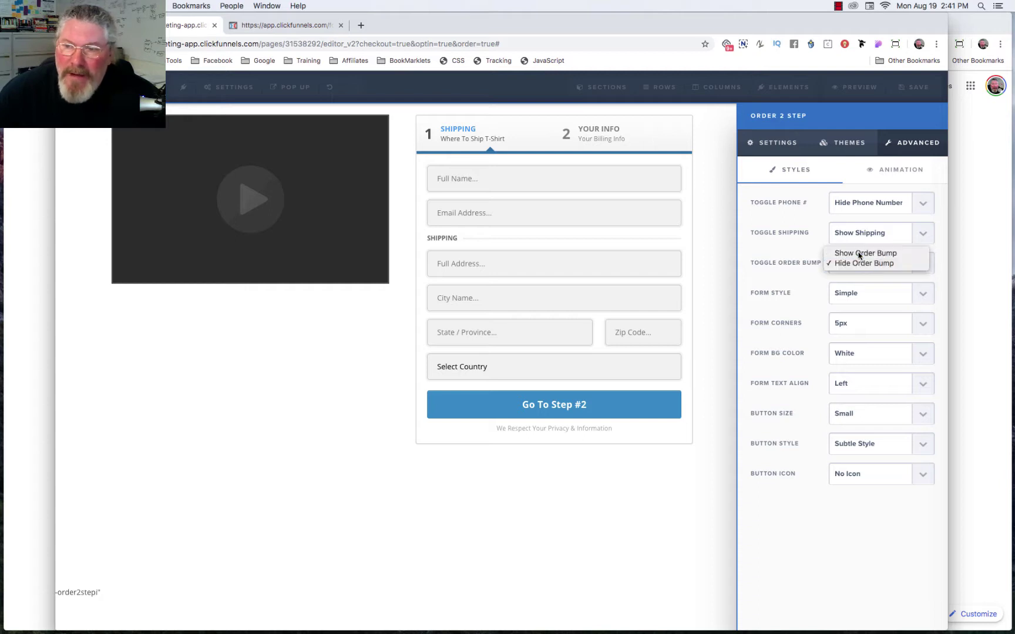
left_click(862, 253)
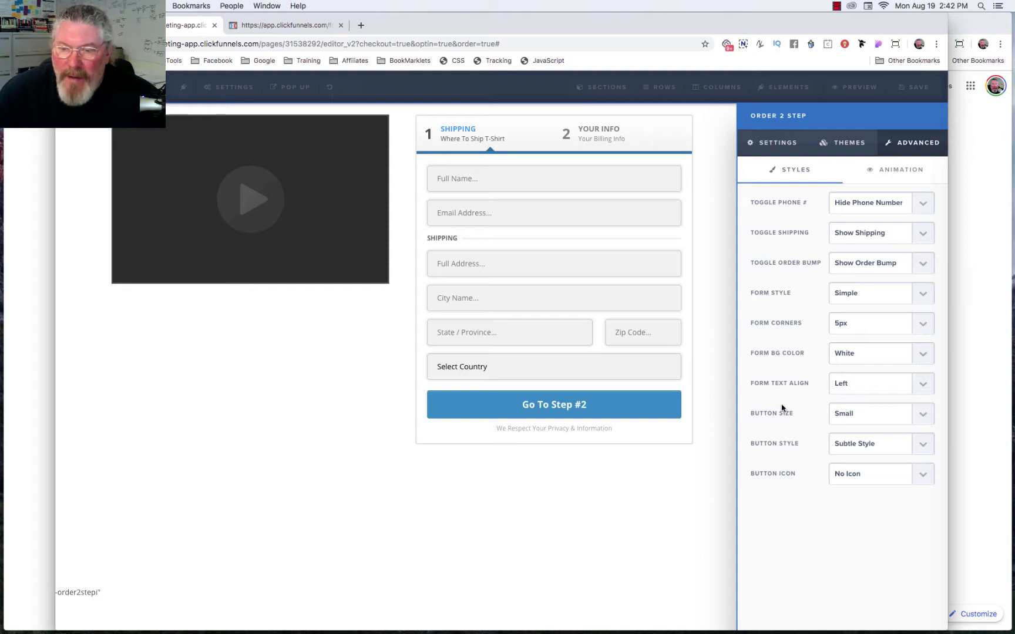
Try centered form text, then return the text alignment to left.
left_click(855, 391)
left_click(858, 397)
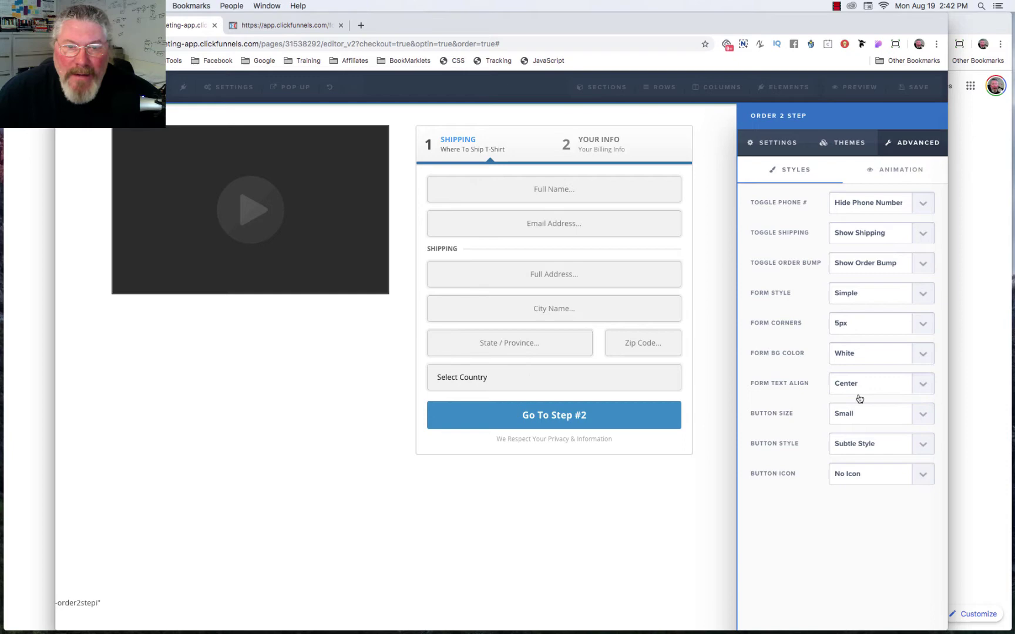
left_click(861, 383)
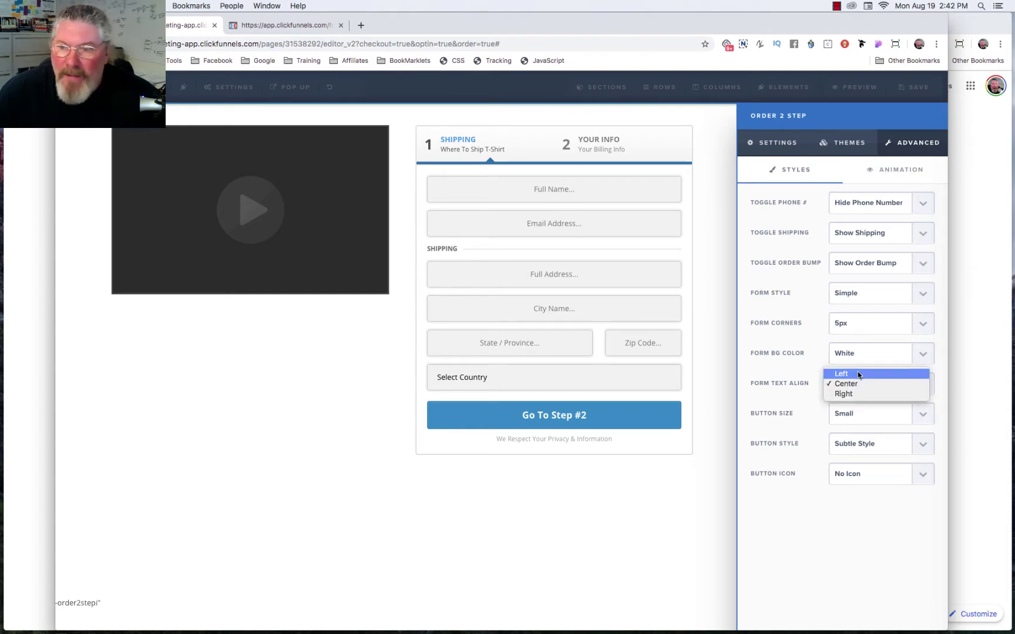
left_click(857, 374)
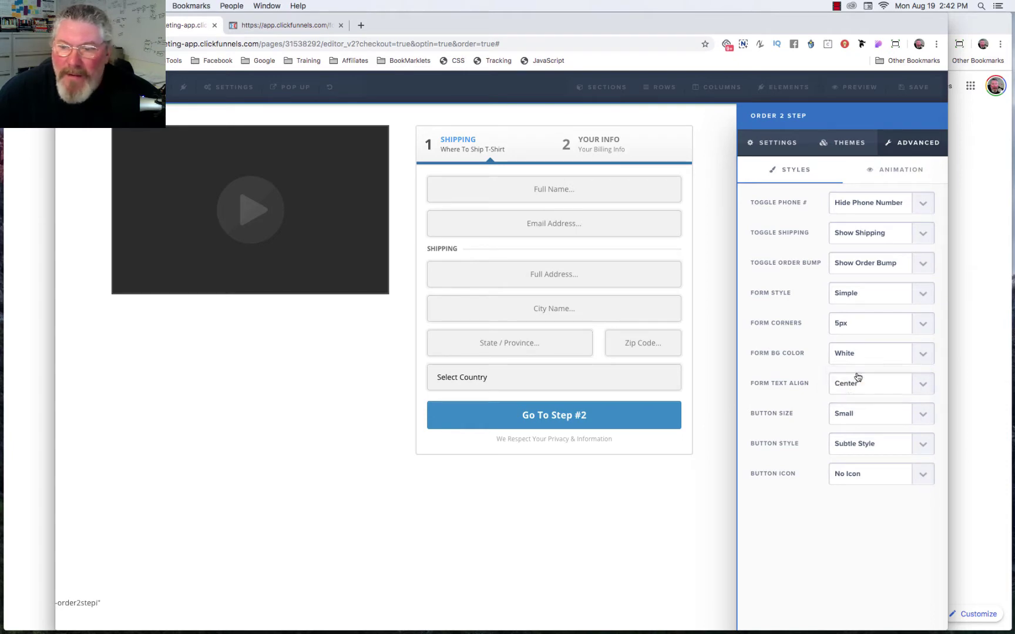
Try right-arrow and chevron icons on the step button, then set it to no icon.
left_click(856, 478)
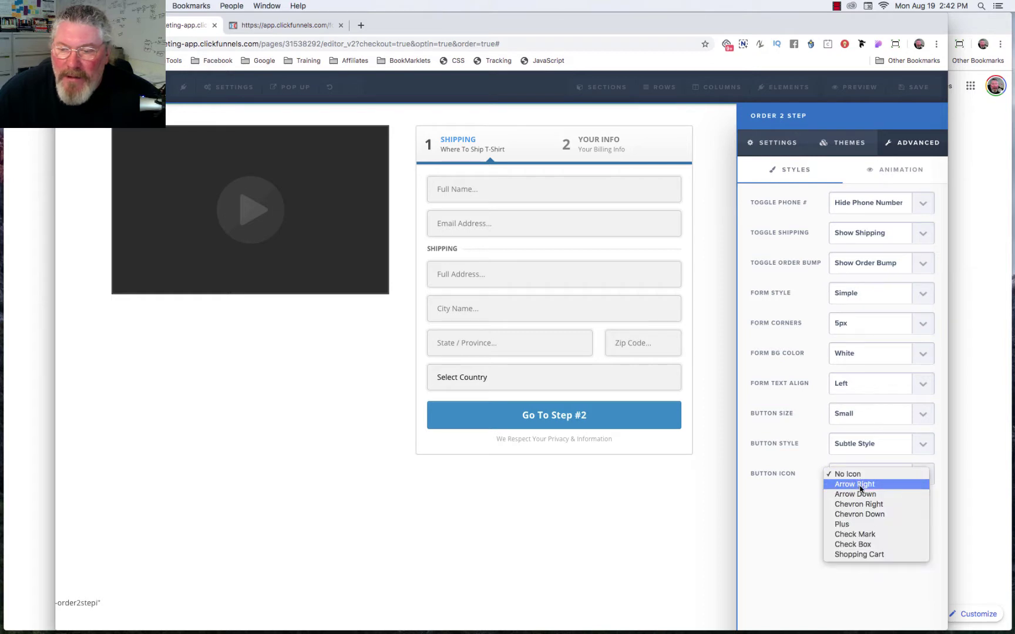
left_click(861, 485)
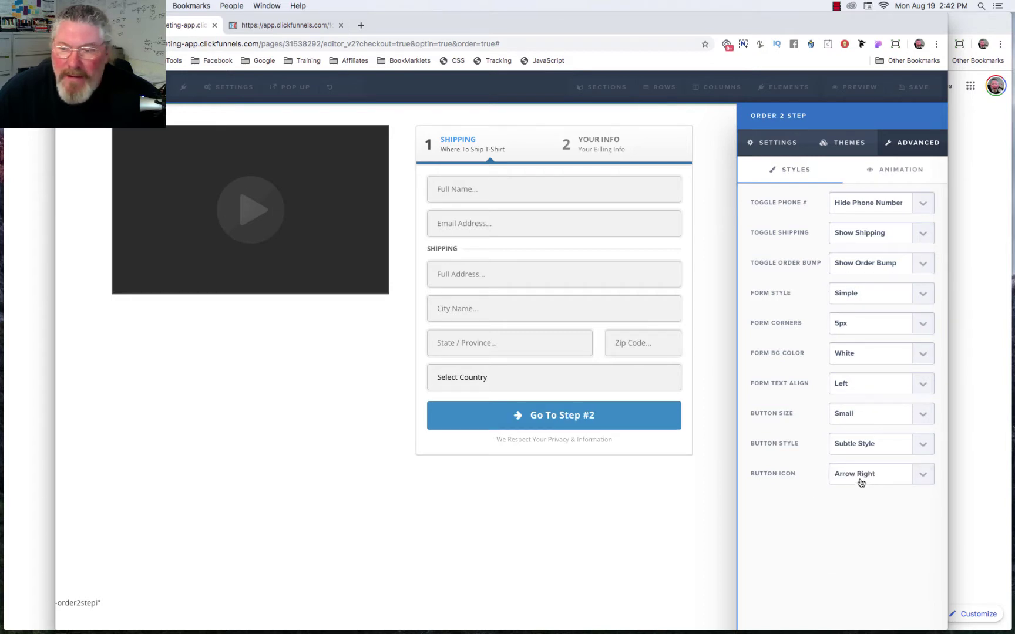
left_click(861, 483)
left_click(858, 491)
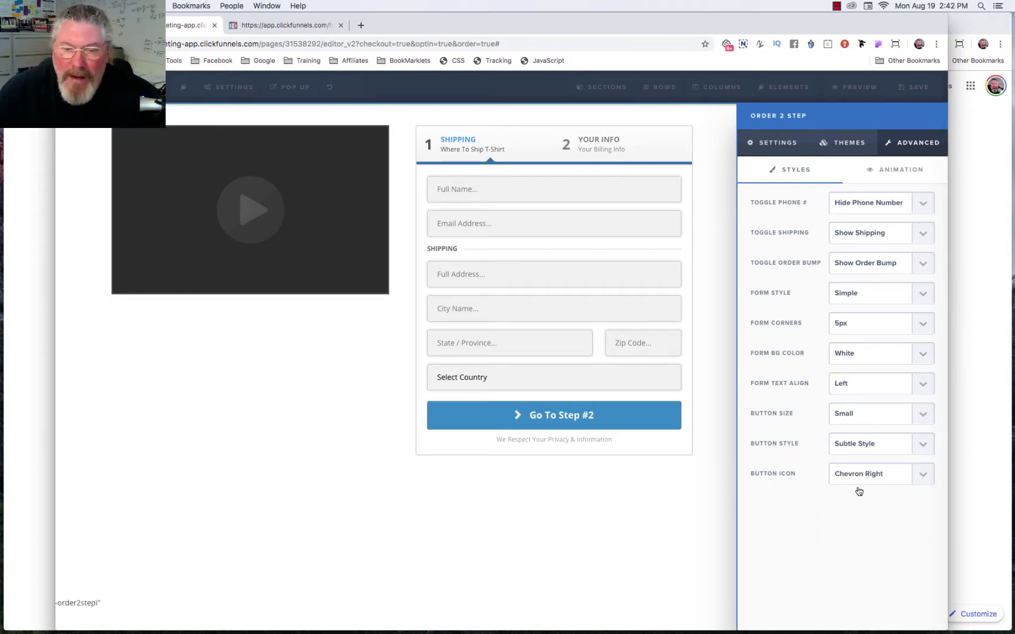
left_click(858, 480)
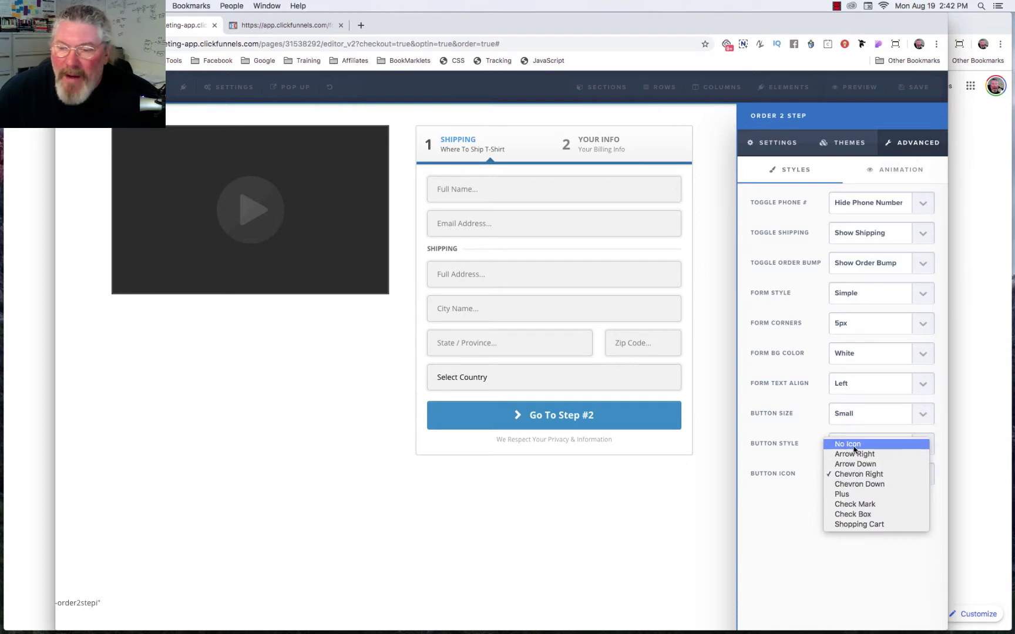
left_click(855, 448)
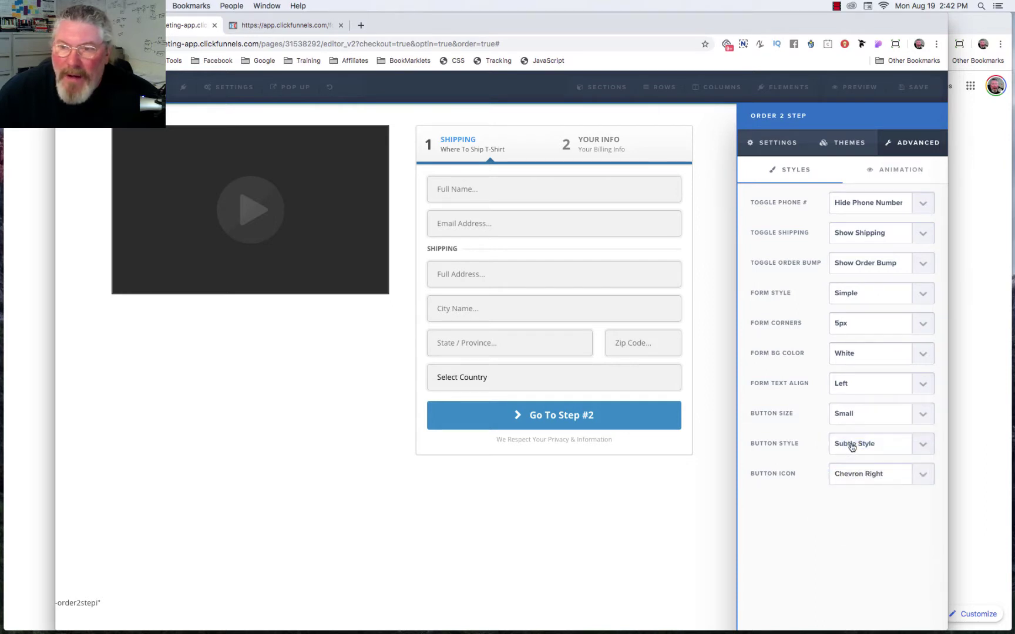
In the general settings, hide Step #1 settings, show Step #2 settings, and preview the payment step.
left_click(777, 145)
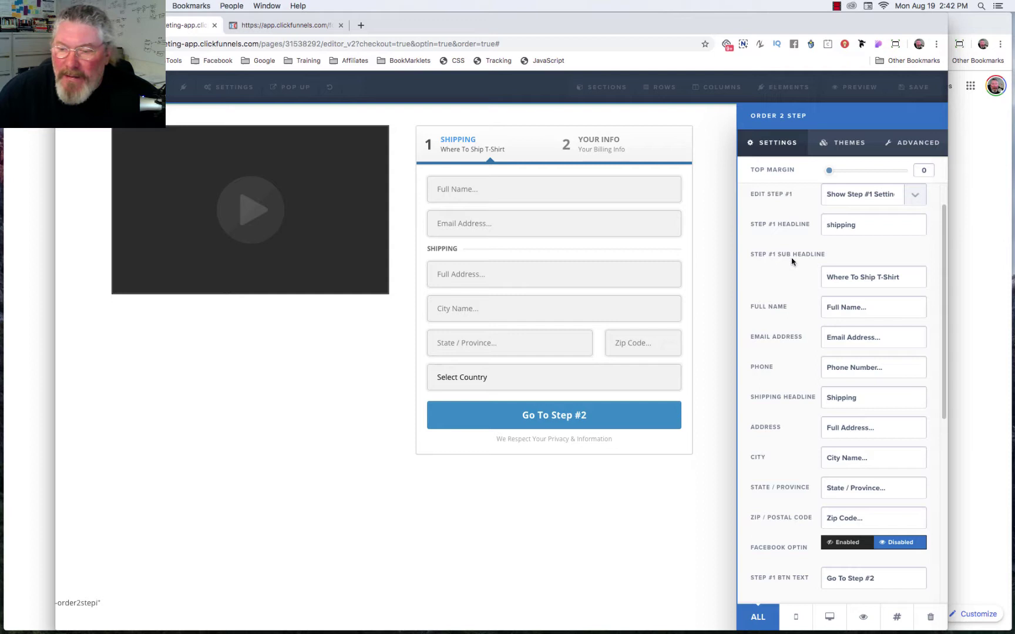
scroll(830, 235, "up", 1)
left_click(844, 216)
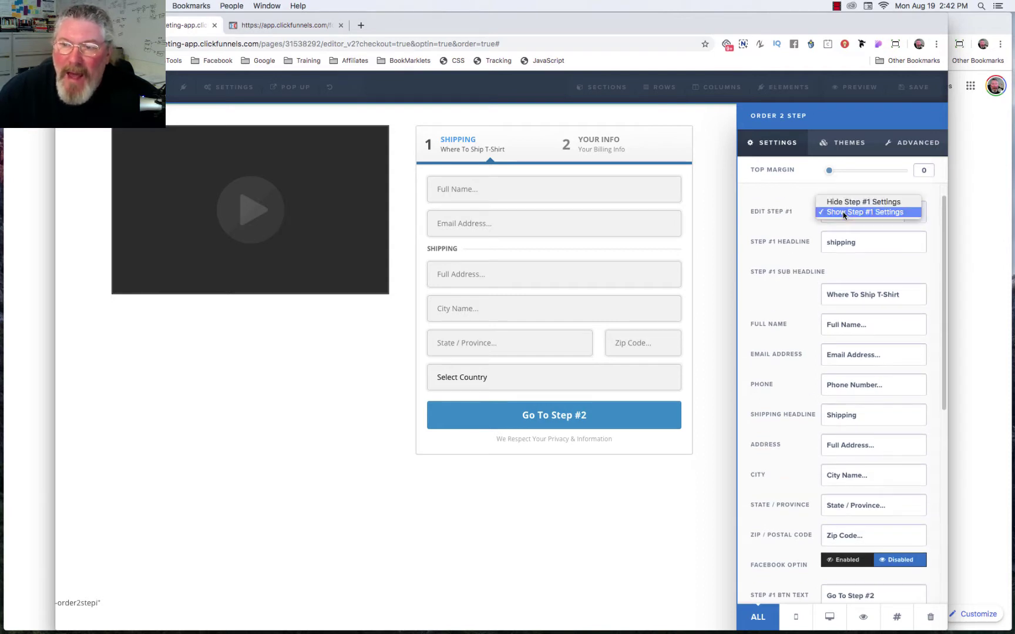
left_click(845, 200)
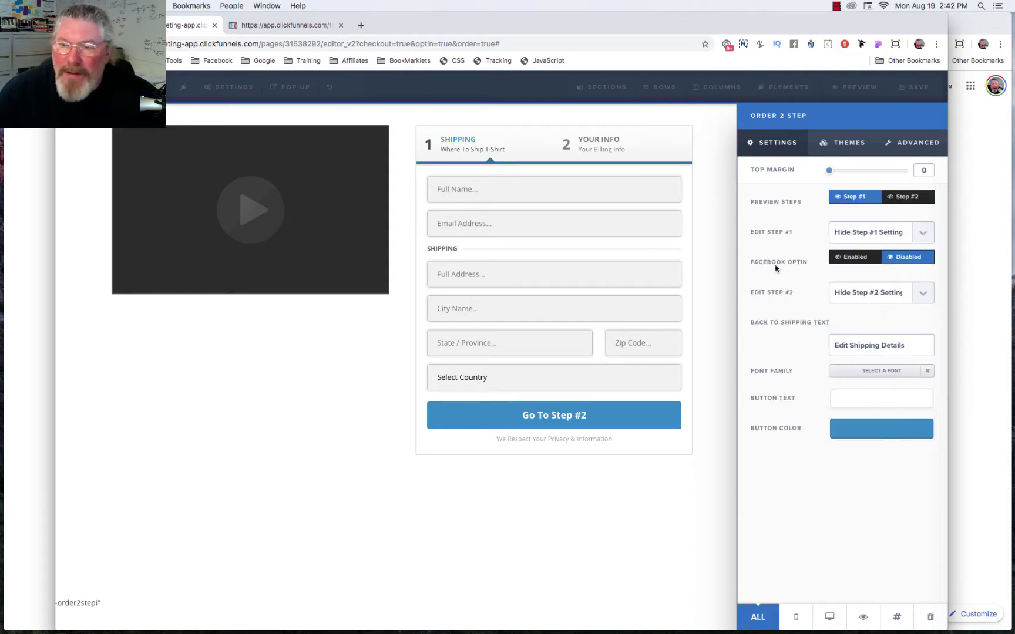
left_click(865, 293)
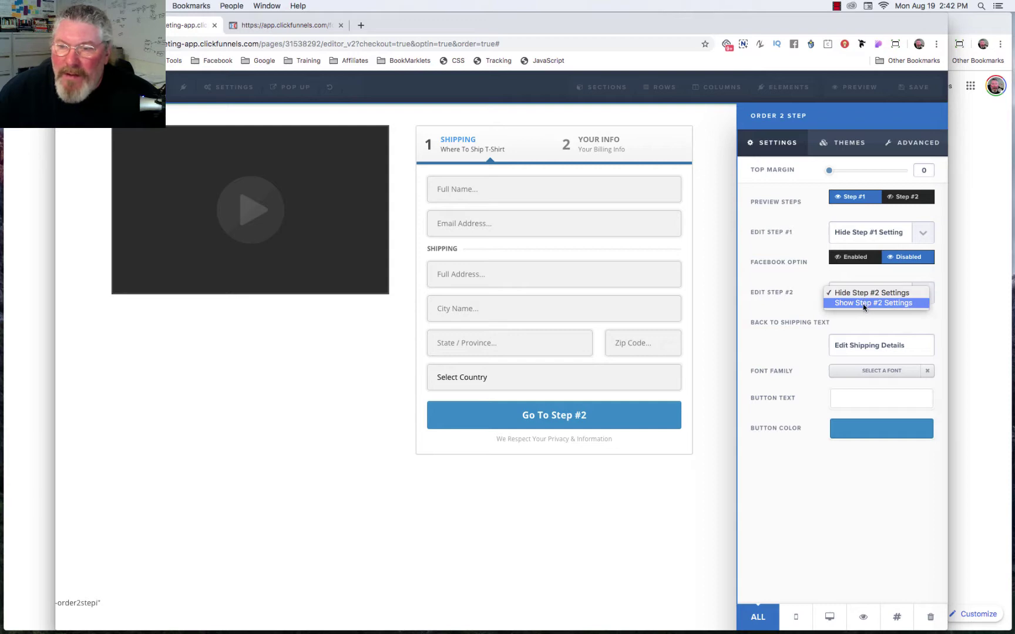
left_click(864, 305)
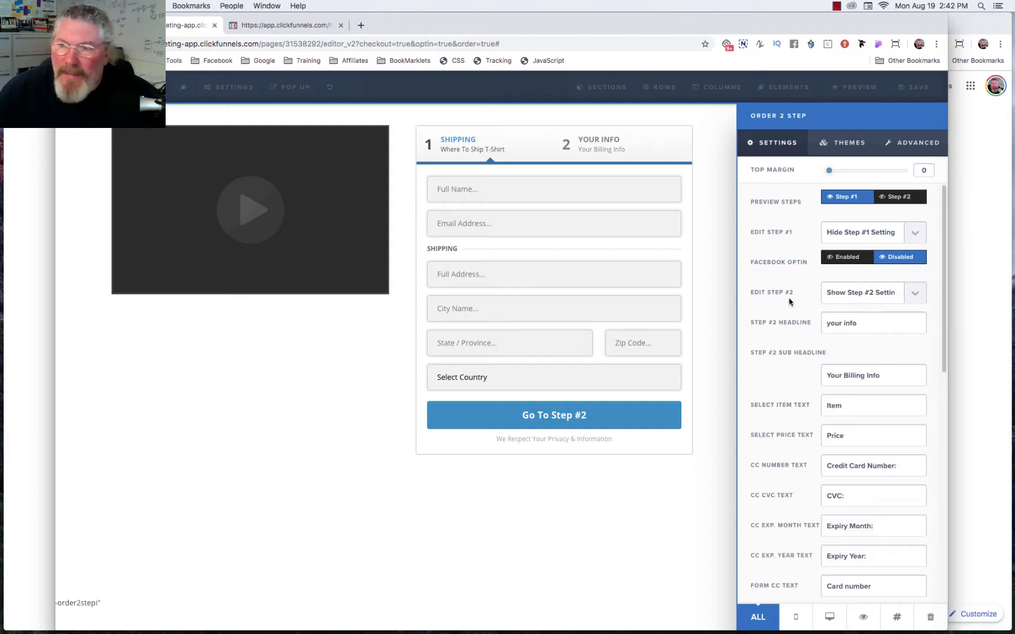
left_click(891, 198)
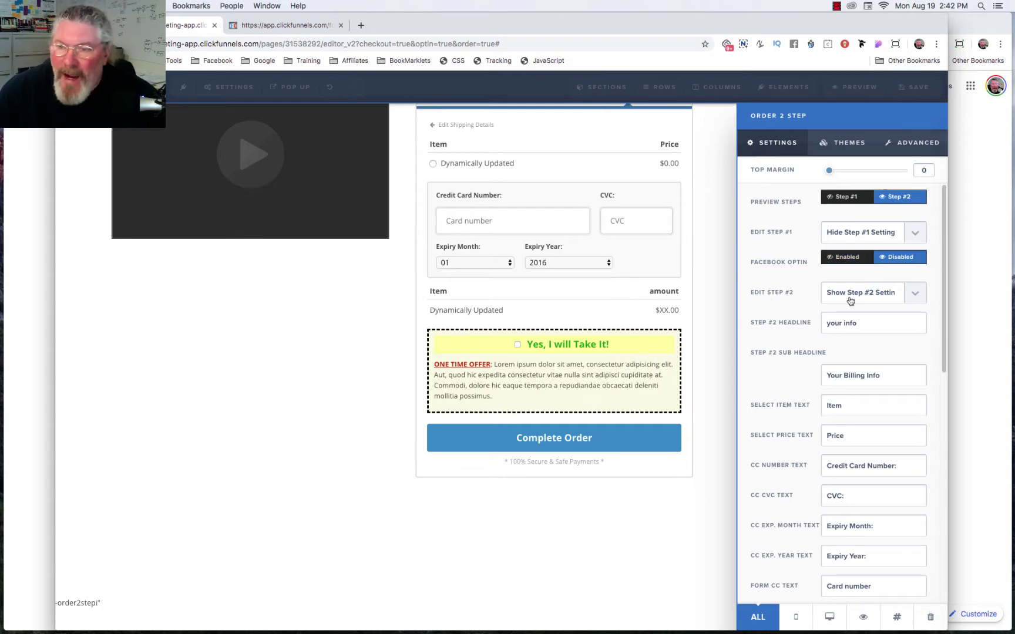
left_click(719, 330)
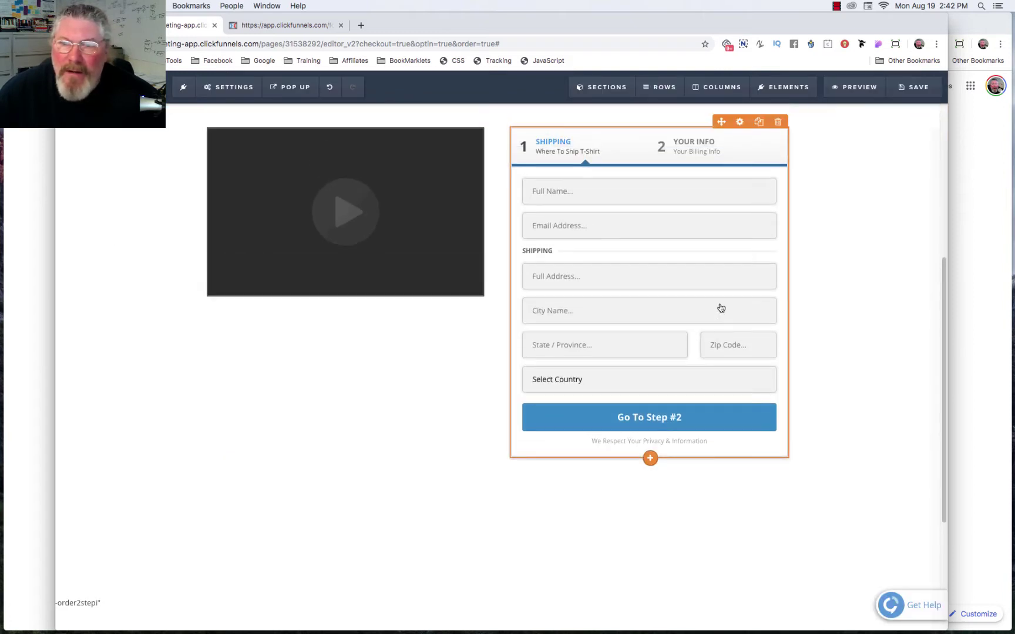
Reopen the two-step form's settings with its payment step previewed.
left_click(740, 122)
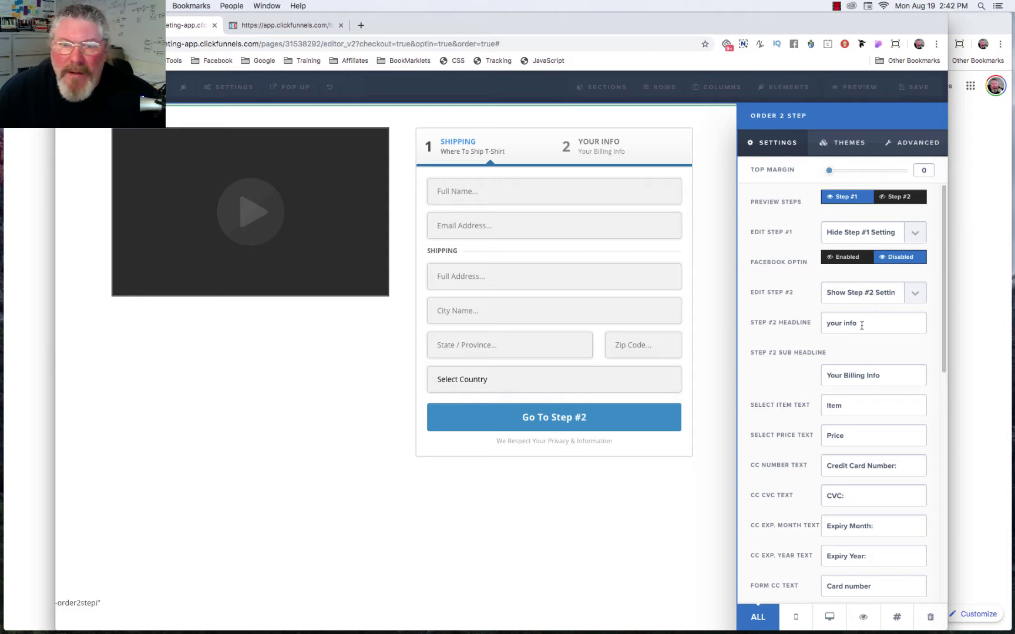
left_click(891, 201)
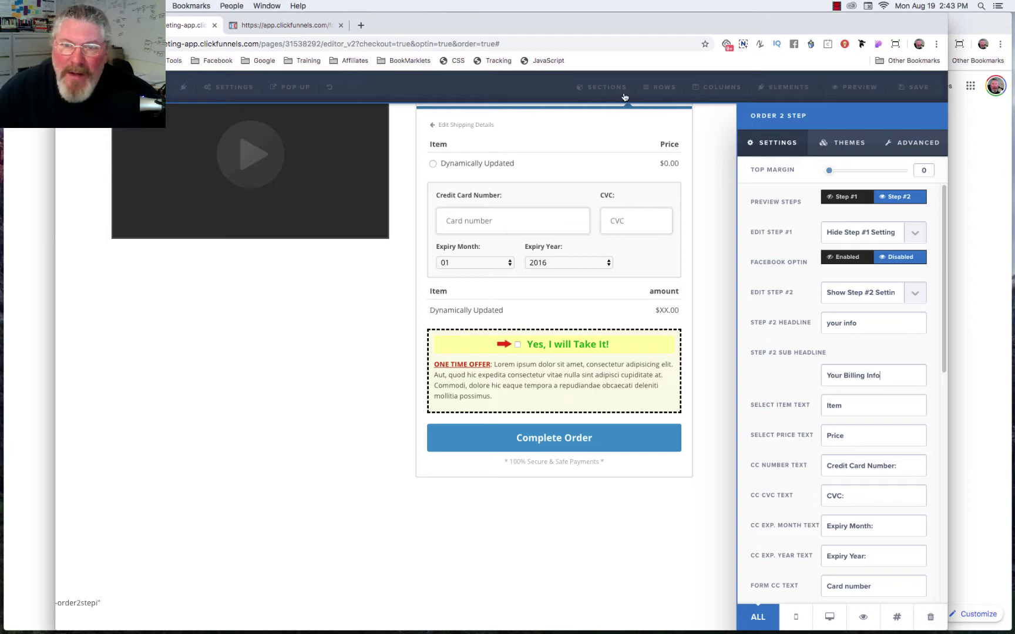
scroll(790, 357, "down", 3)
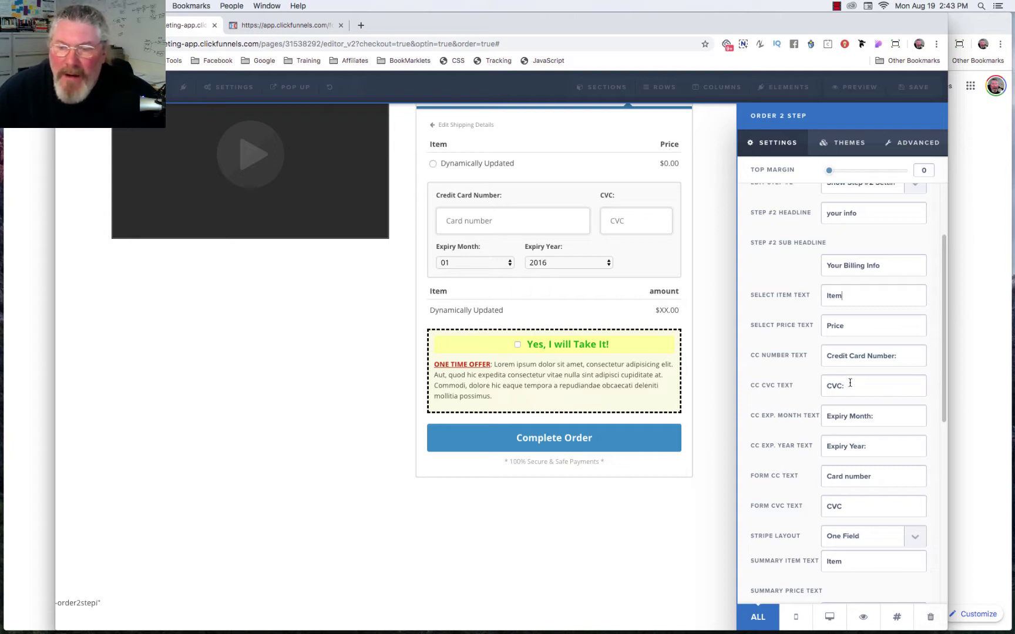
scroll(846, 420, "down", 1)
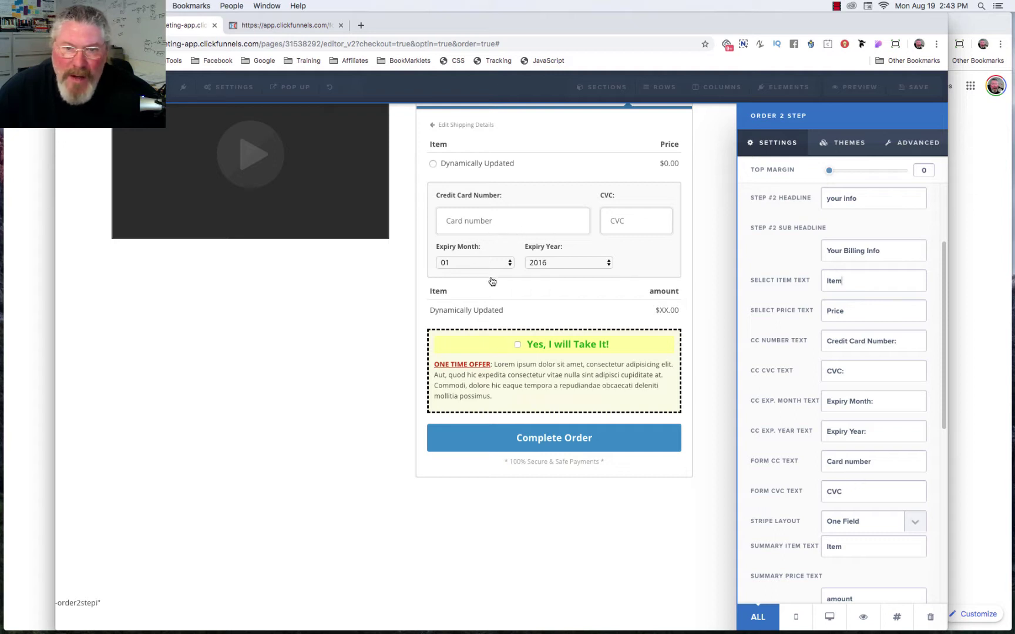
scroll(809, 470, "down", 2)
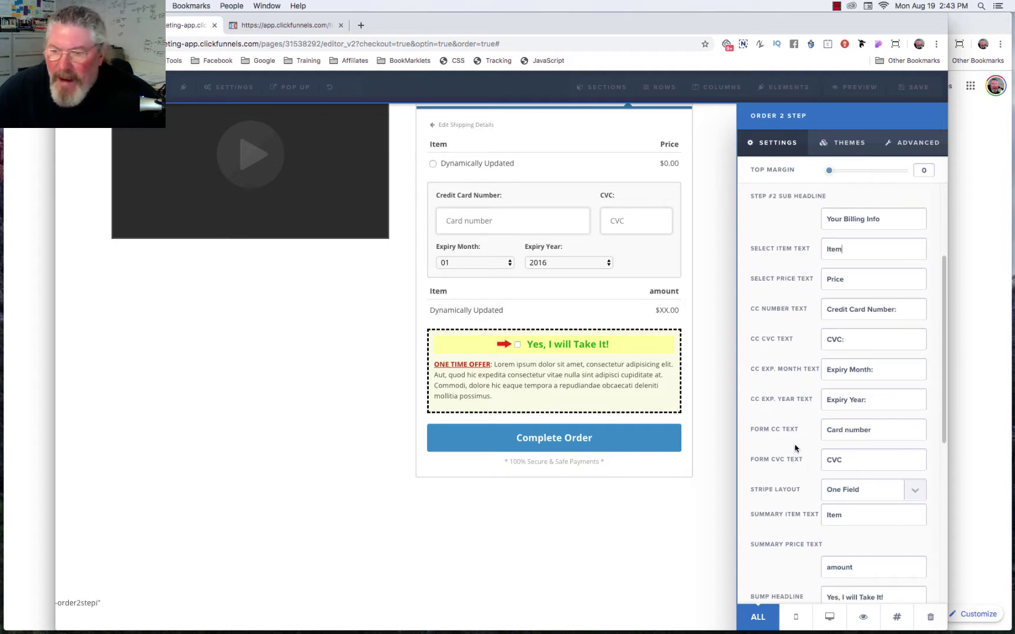
scroll(791, 467, "down", 1)
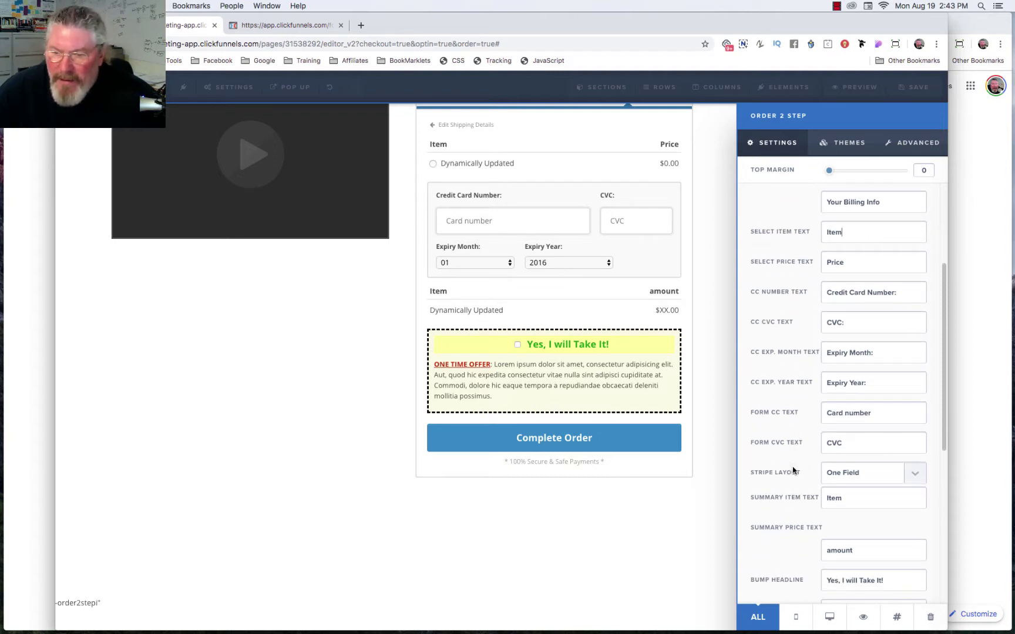
Try the three-field Stripe card layout, then leave Stripe Layout on One Field.
left_click(853, 475)
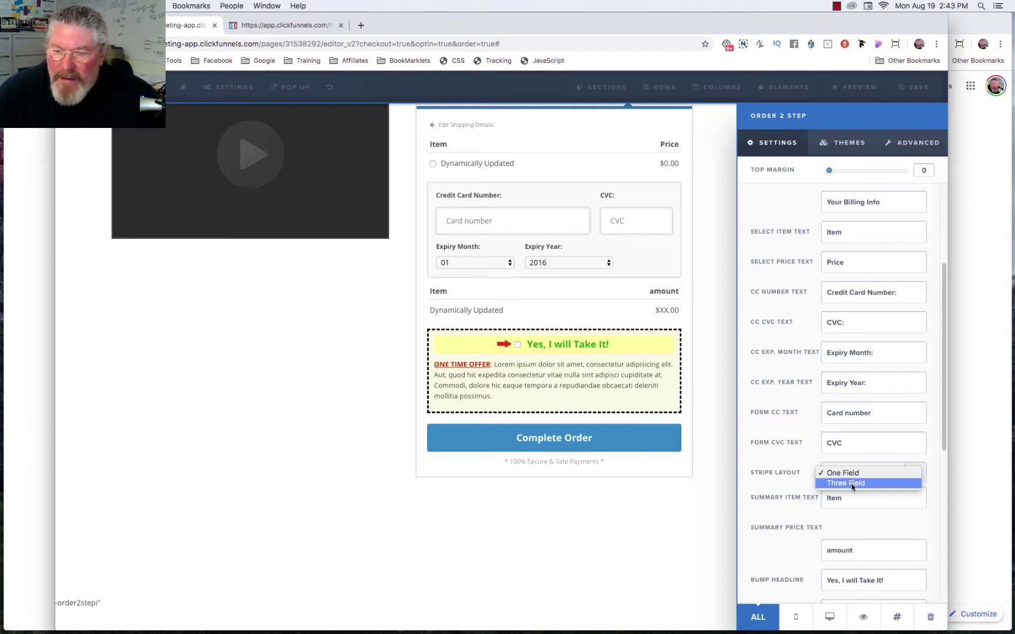
left_click(851, 482)
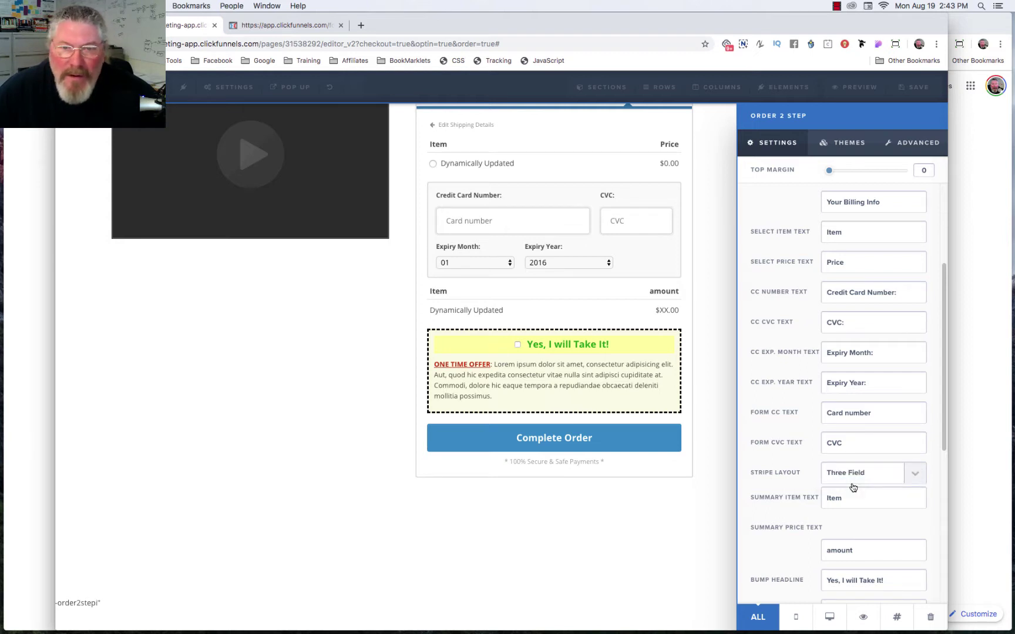
left_click(851, 474)
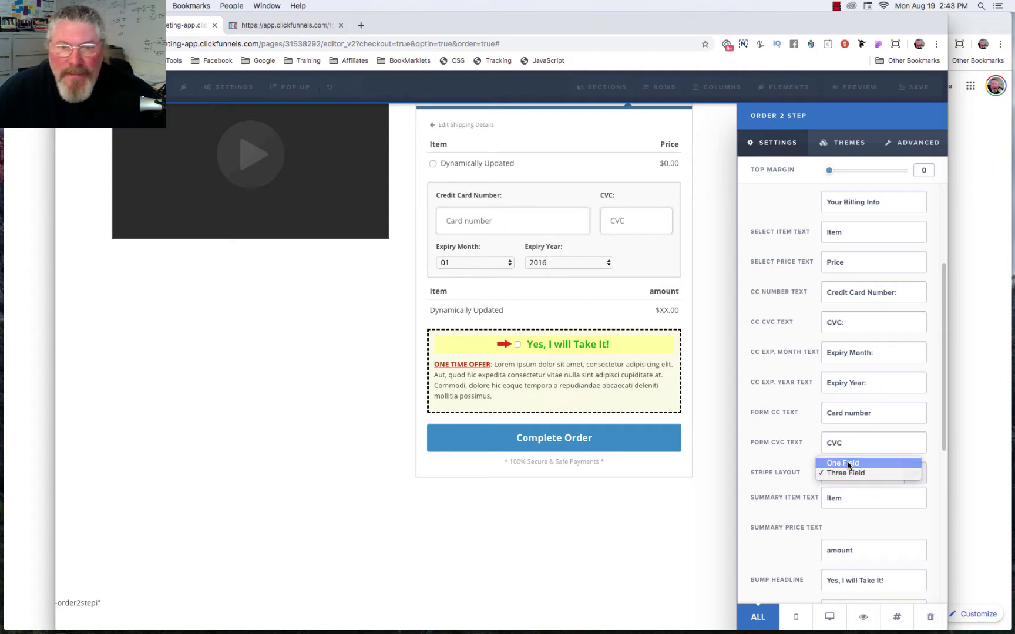
left_click(849, 464)
left_click(850, 476)
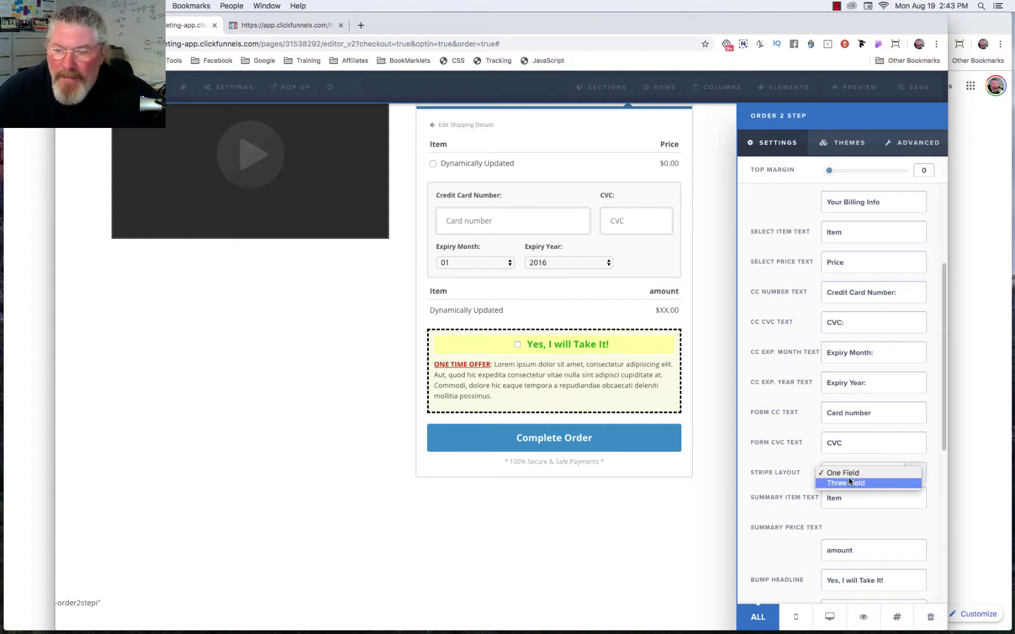
left_click(850, 482)
left_click(850, 475)
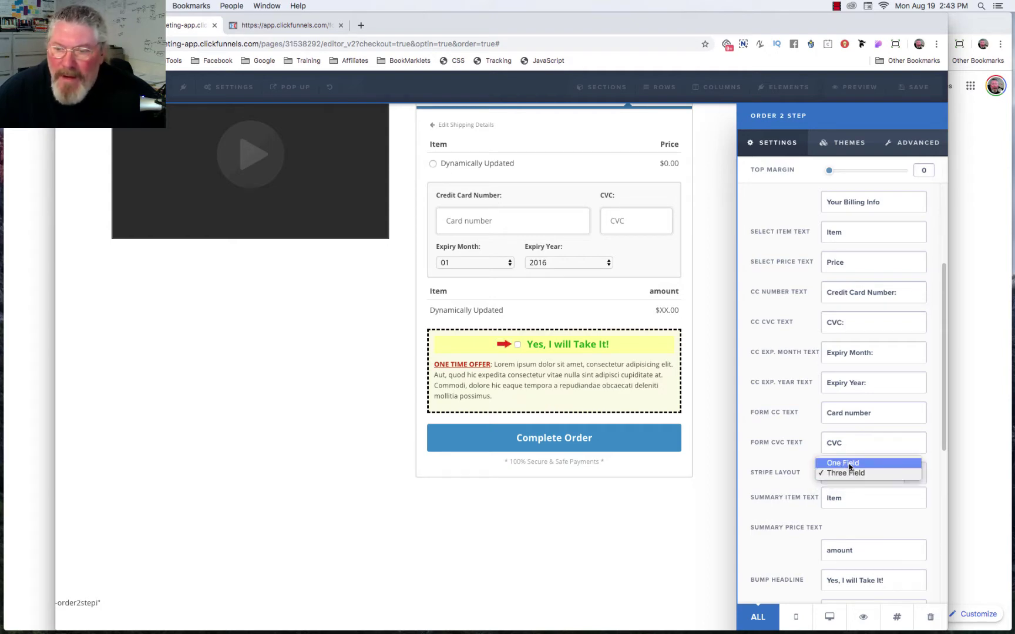
left_click(850, 464)
Change the Summary Price Text from 'amount' to 'Amount'.
scroll(792, 457, "down", 3)
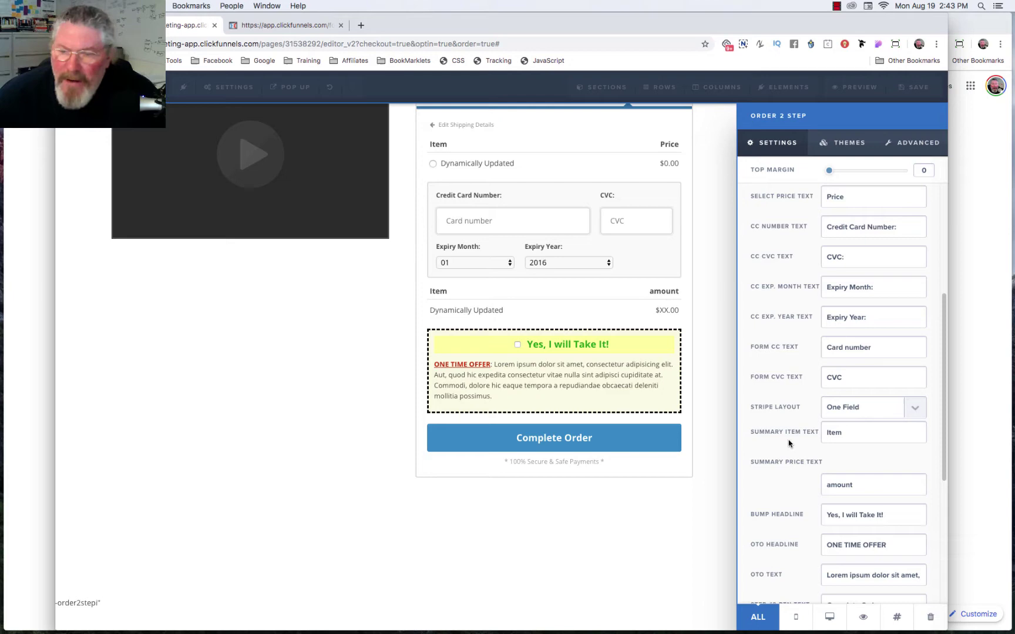
double_click(844, 433)
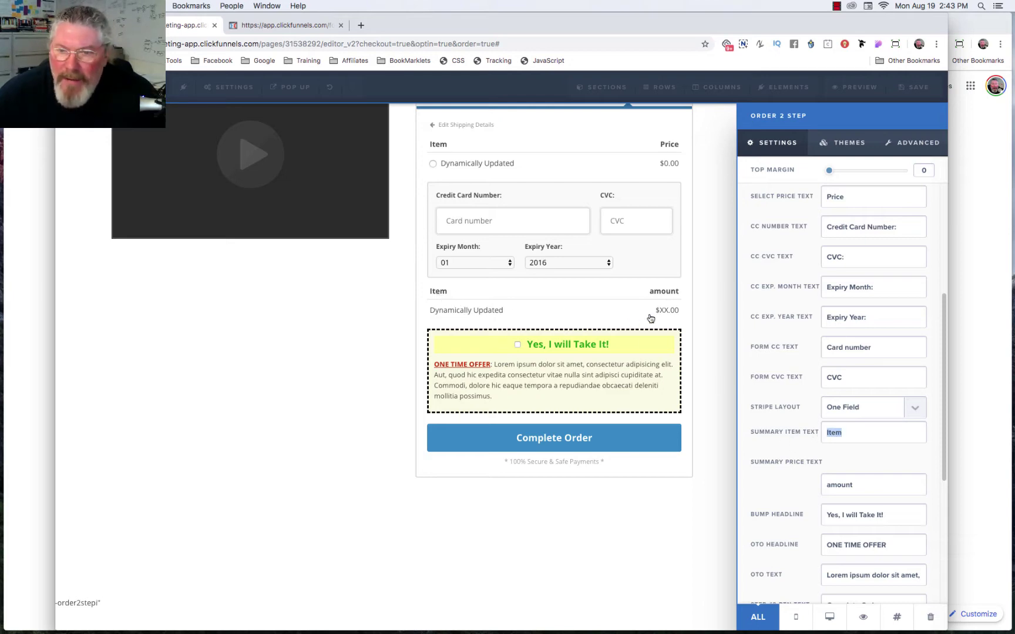
left_click(830, 485)
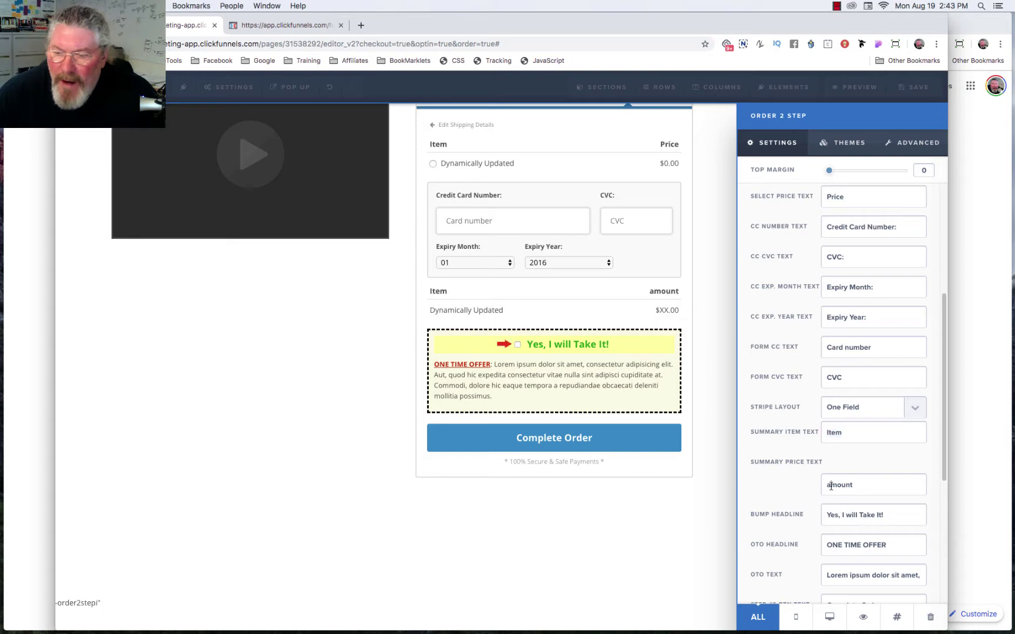
key("BackSpace")
type("A")
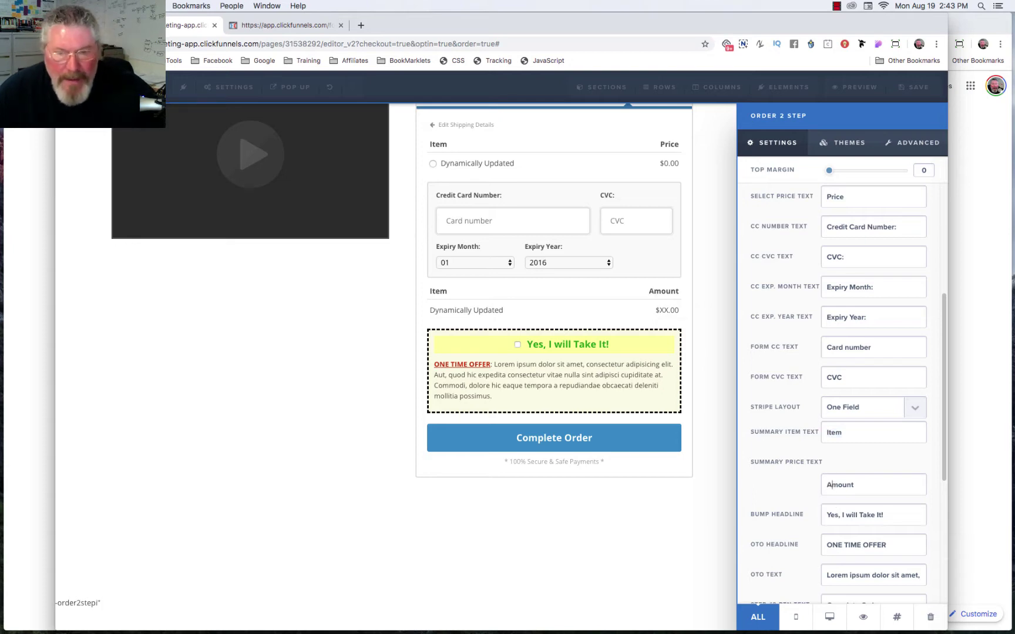
Leave the bump headline unchanged and close the two-step form's settings.
scroll(783, 483, "down", 1)
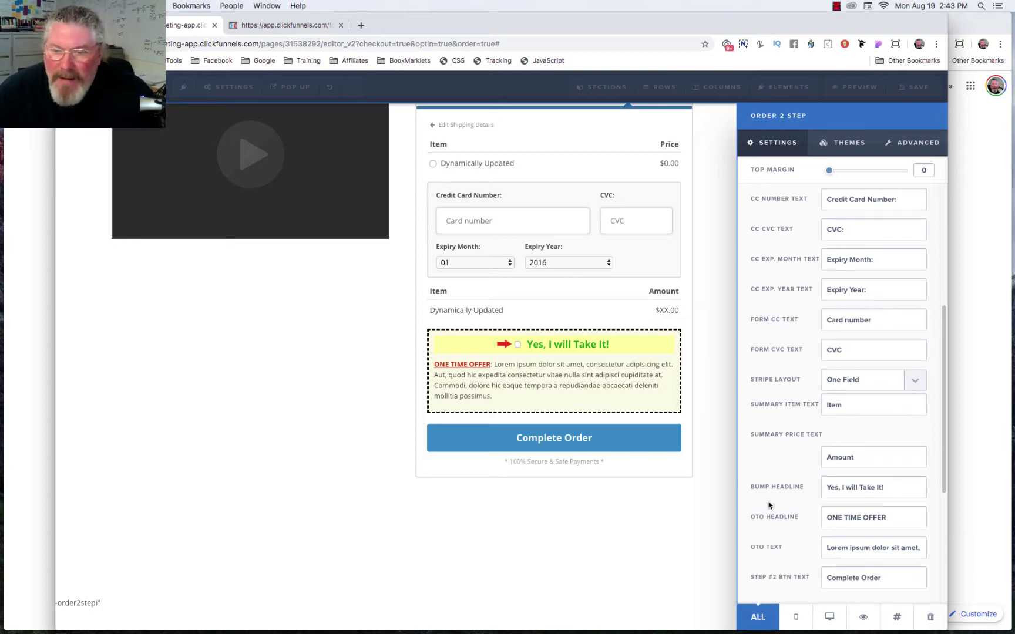
scroll(793, 501, "down", 2)
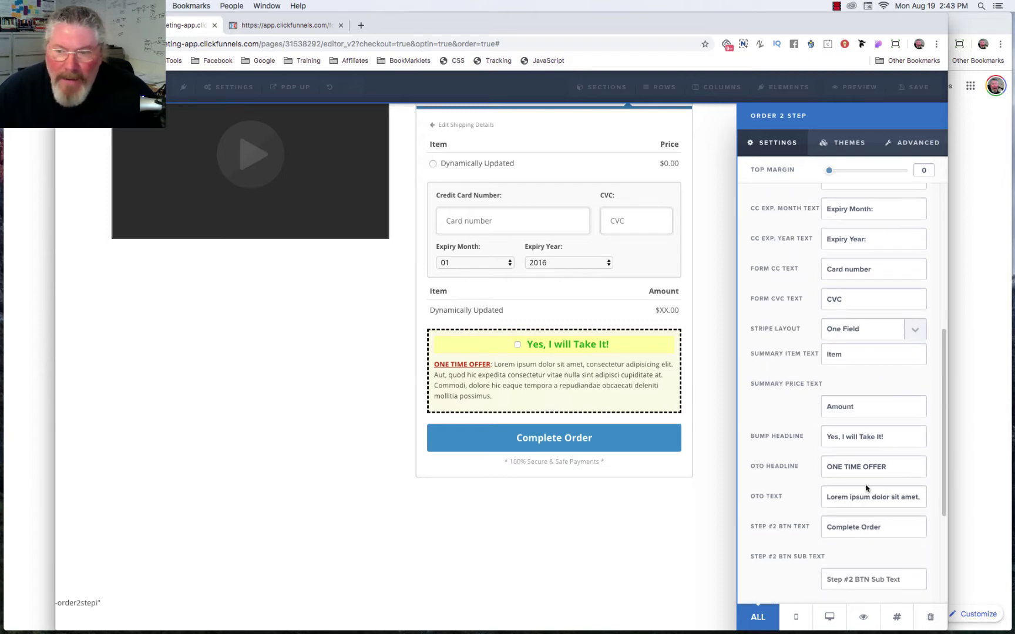
left_click_drag(892, 439, 833, 436)
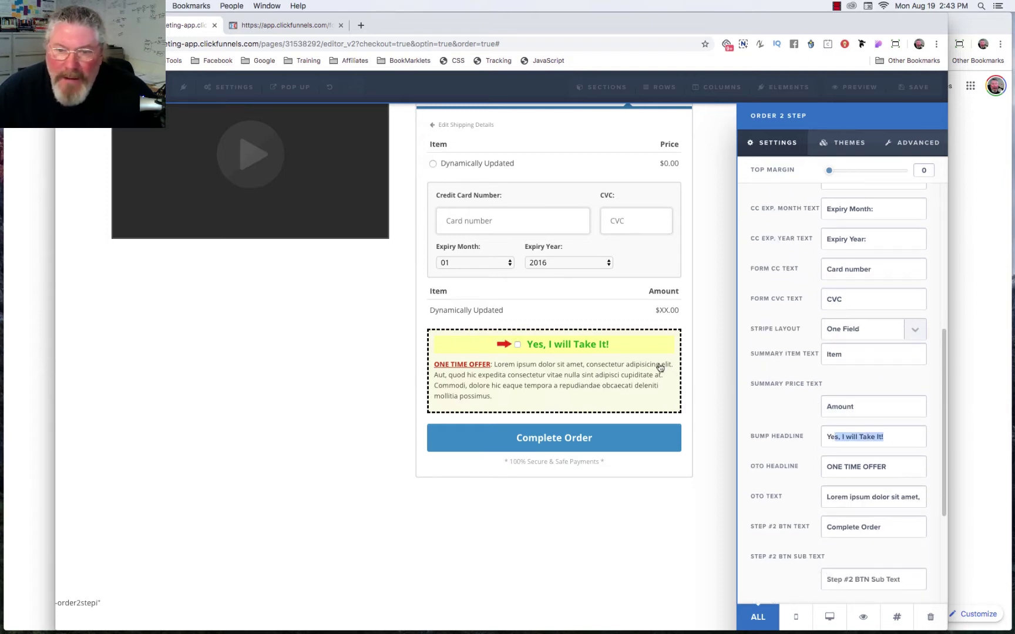
left_click(582, 348)
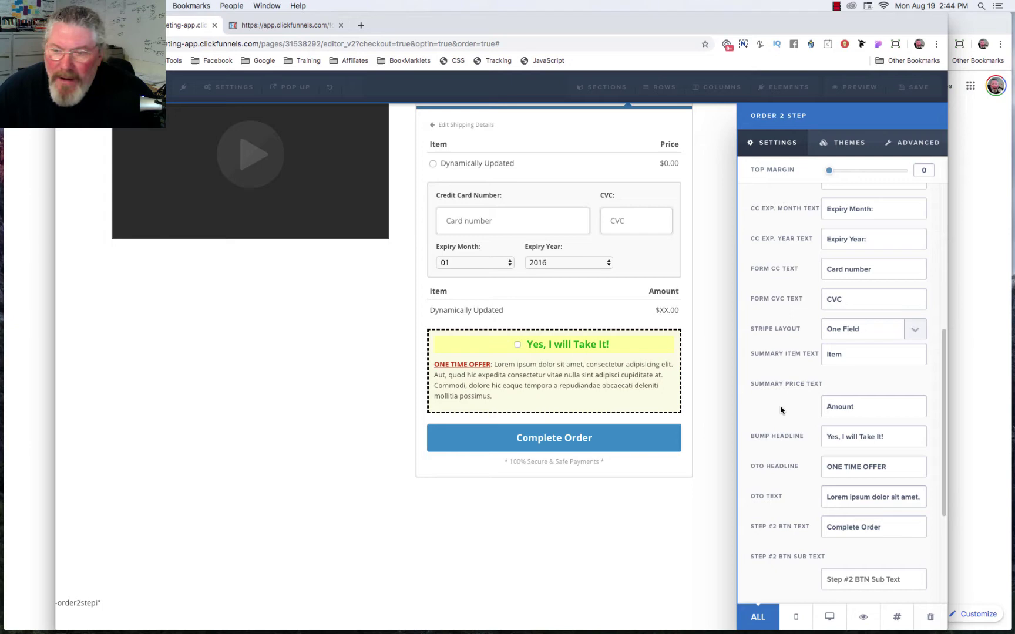
left_click(703, 445)
Preview Step #2 and fill the Step #2 button sub text with 'fdsdfgsdgdfgdsfg'.
scroll(711, 474, "up", 5)
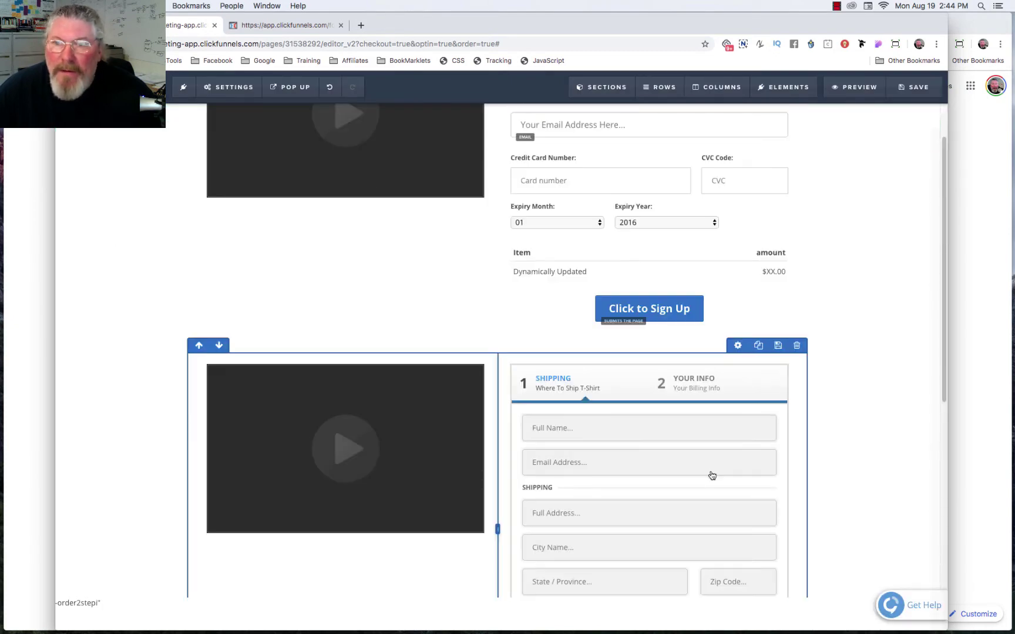
scroll(711, 474, "down", 2)
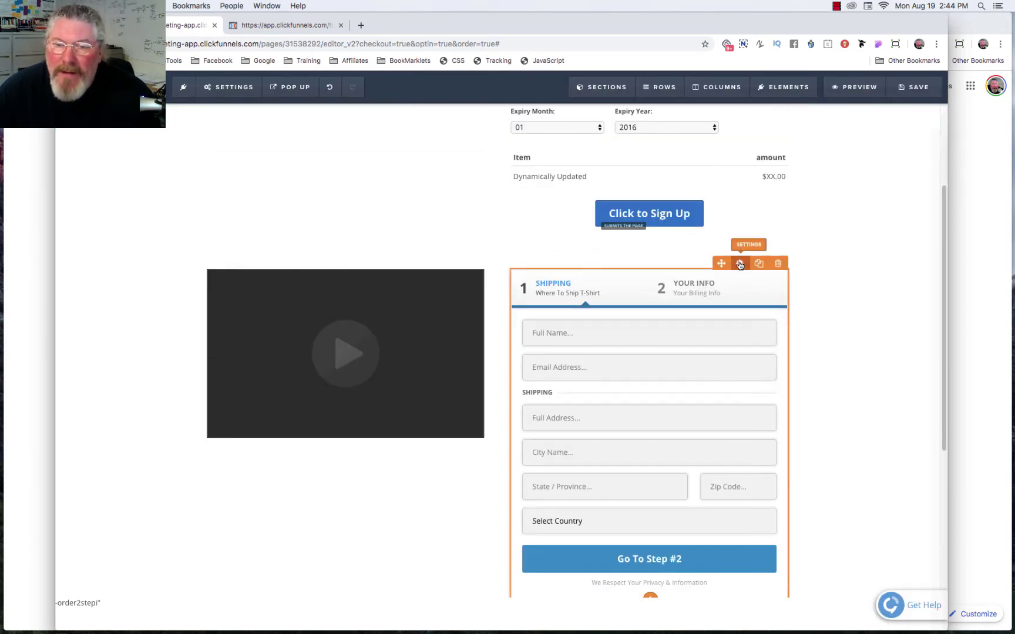
left_click(740, 265)
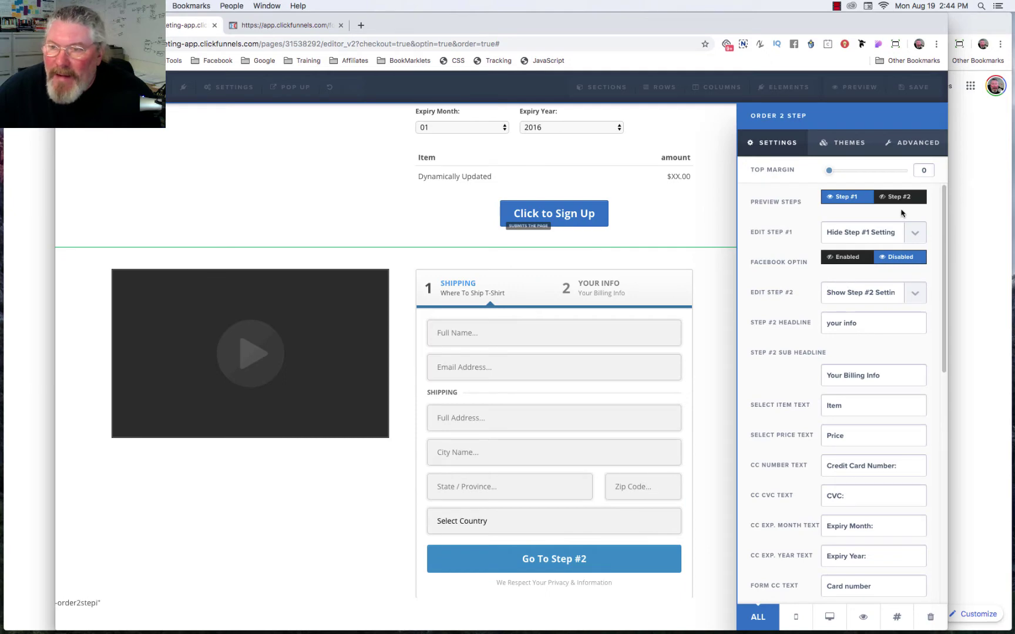
left_click(899, 198)
scroll(781, 381, "down", 6)
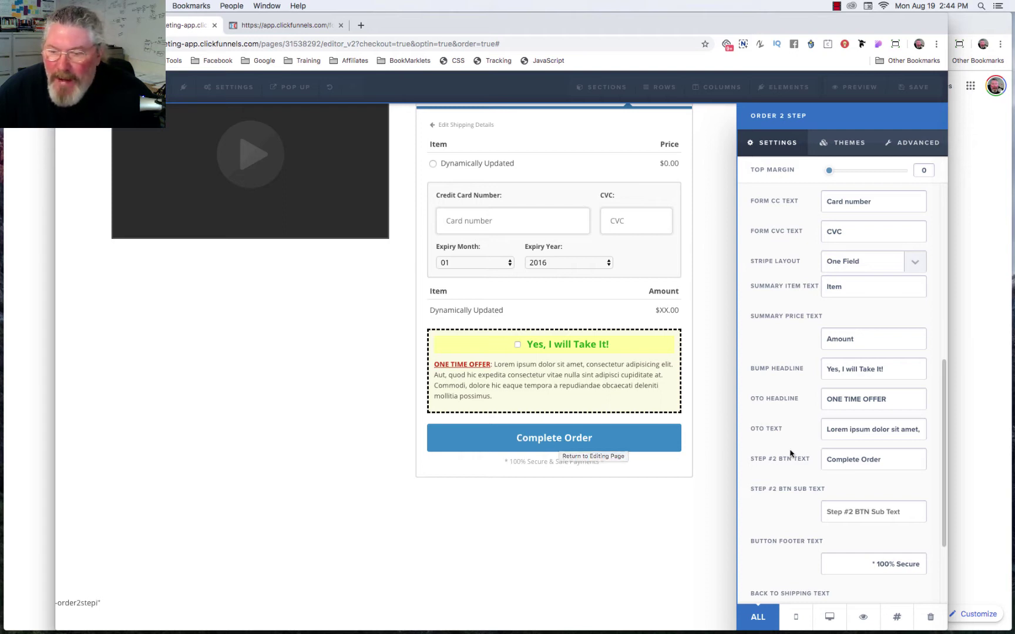
scroll(790, 454, "down", 4)
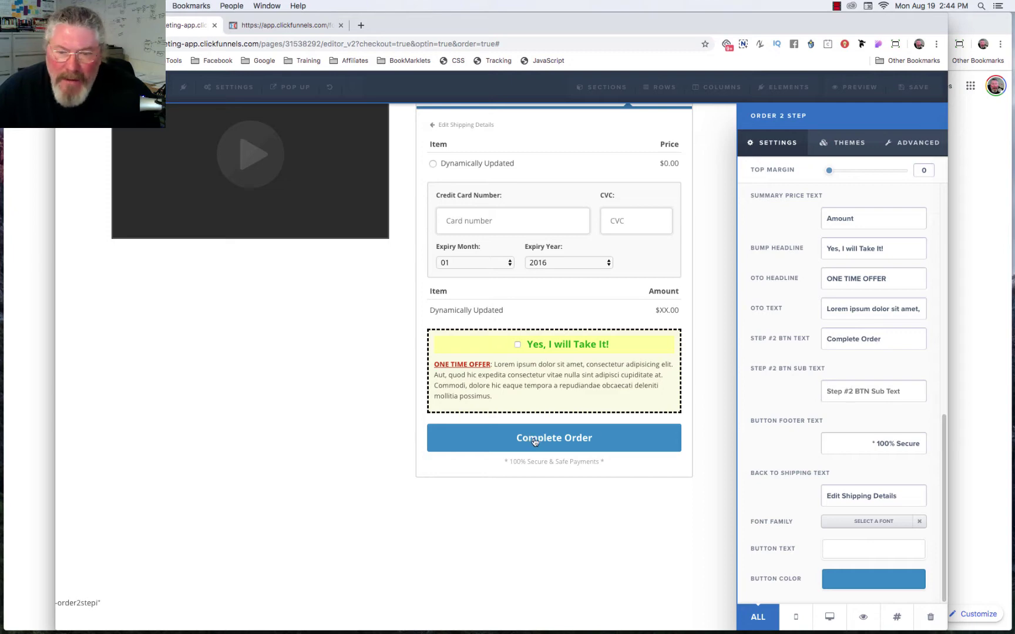
left_click(845, 391)
type("fdsdfgsdgdfgdsfg")
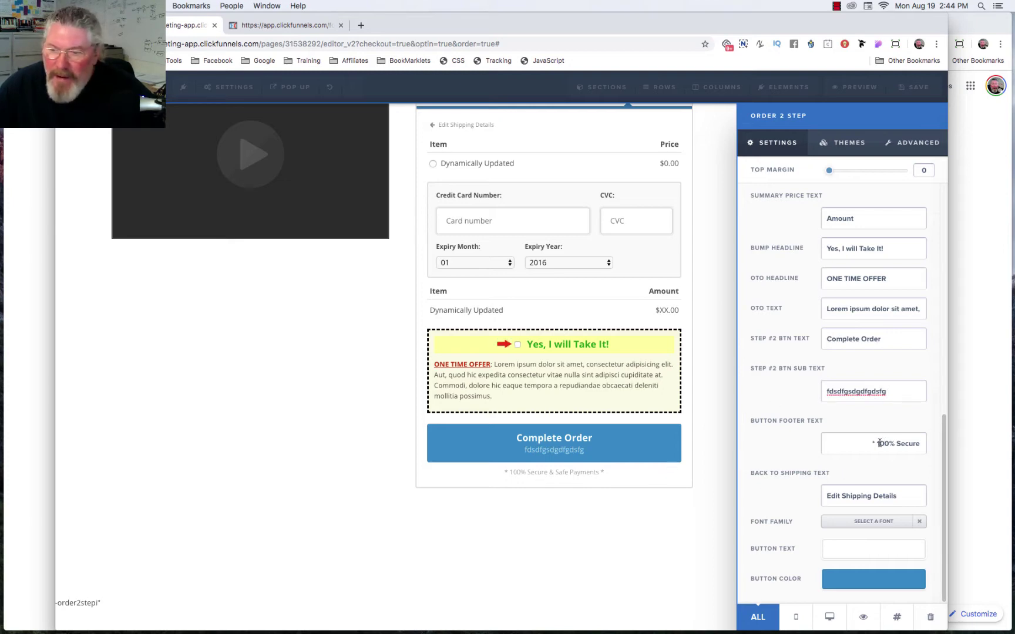
Trim the button footer text to '* 100% Secure', set the font to Open Sans, and close settings.
left_click_drag(902, 445, 919, 444)
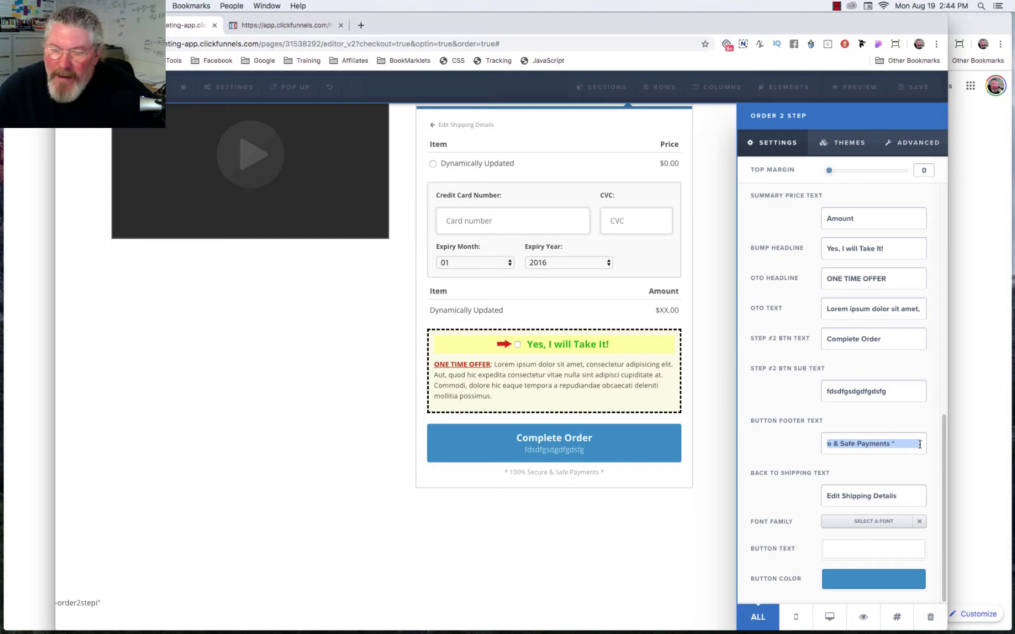
key("BackSpace")
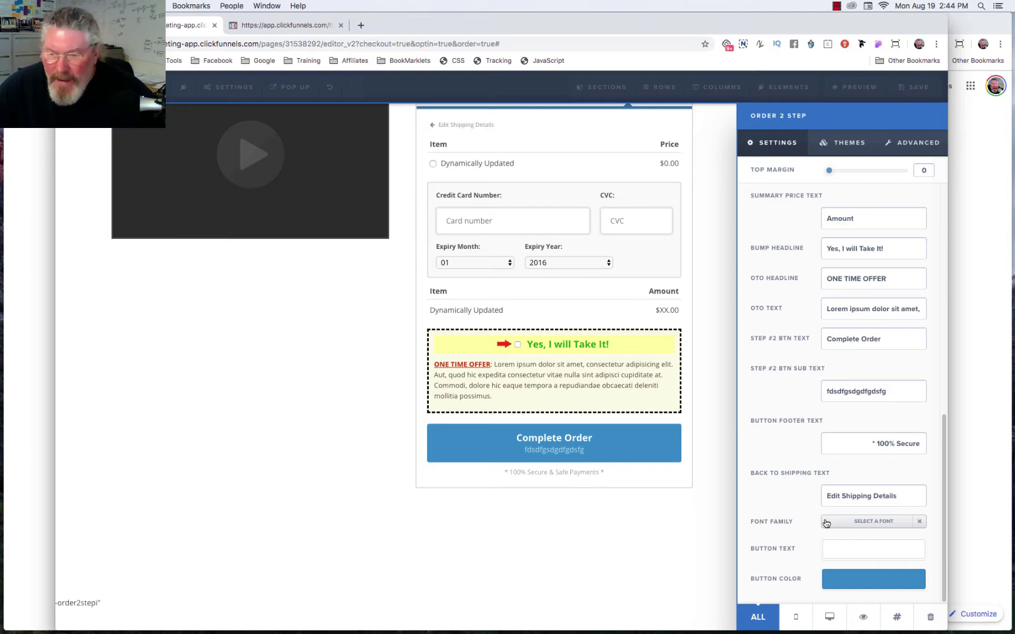
left_click(855, 524)
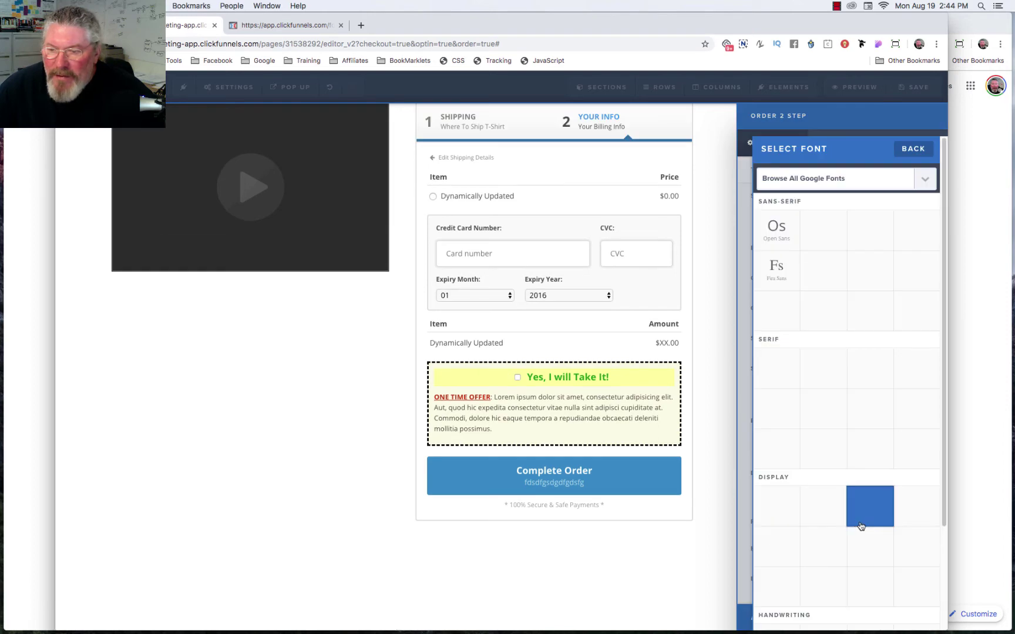
left_click(782, 231)
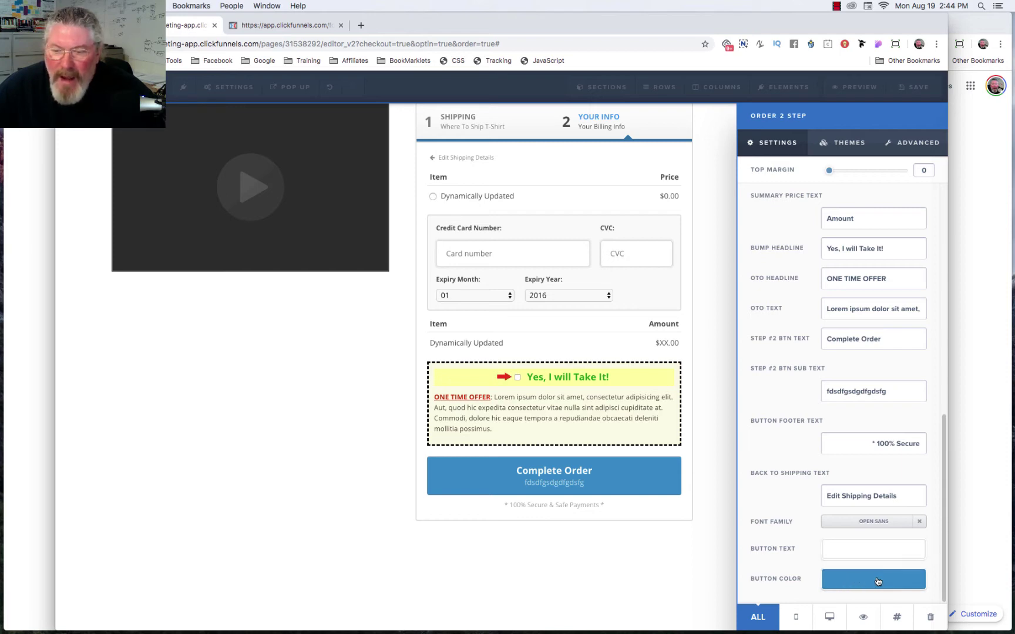
left_click(911, 145)
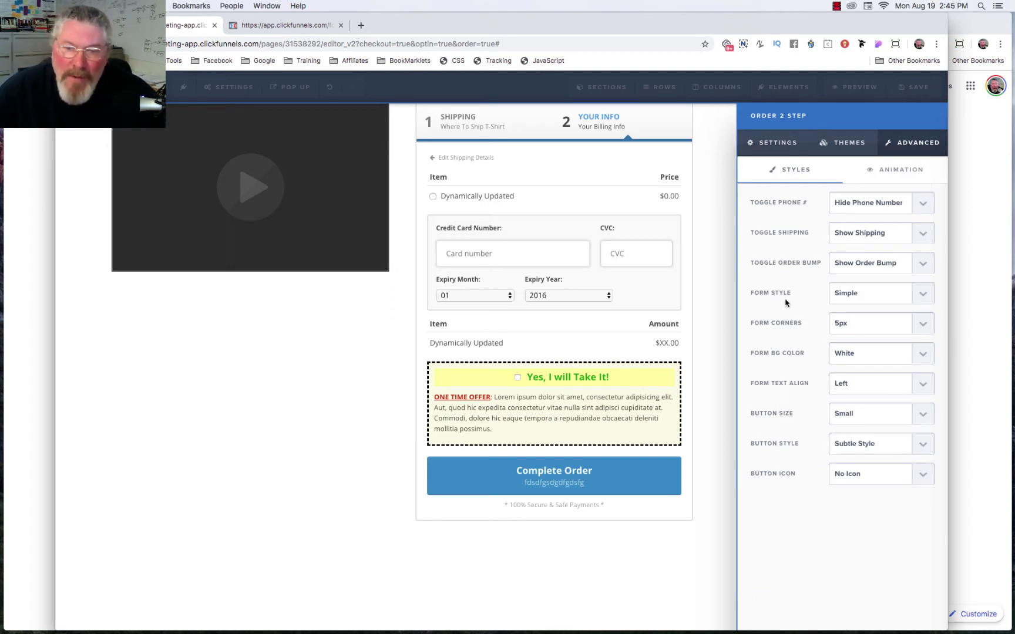
left_click(725, 289)
Add an Order Bump below Click to Sign Up and review its Advanced and Settings tabs.
scroll(779, 290, "up", 5)
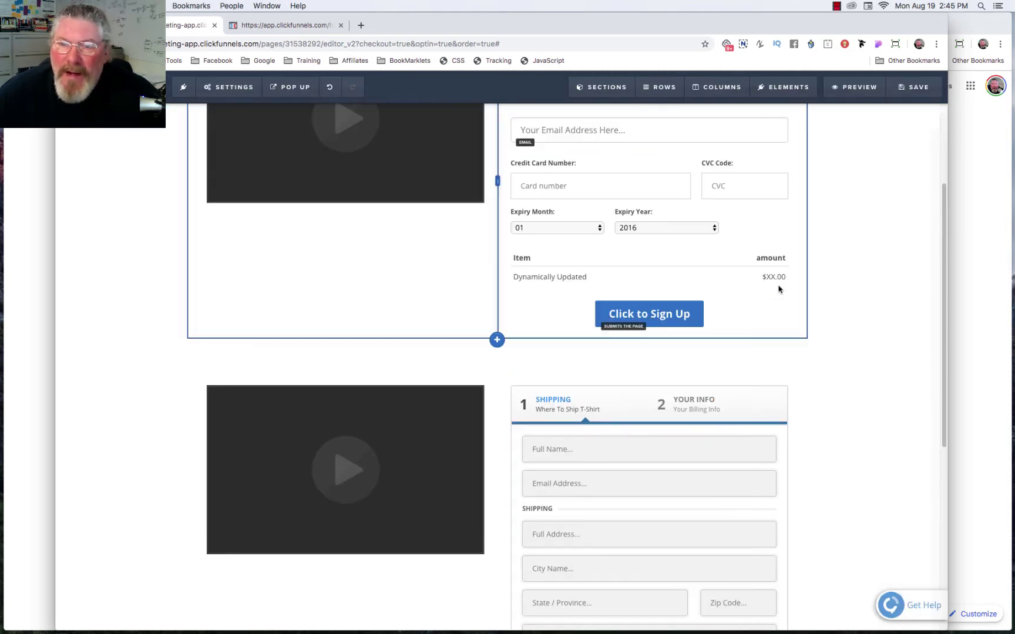
scroll(779, 288, "up", 1)
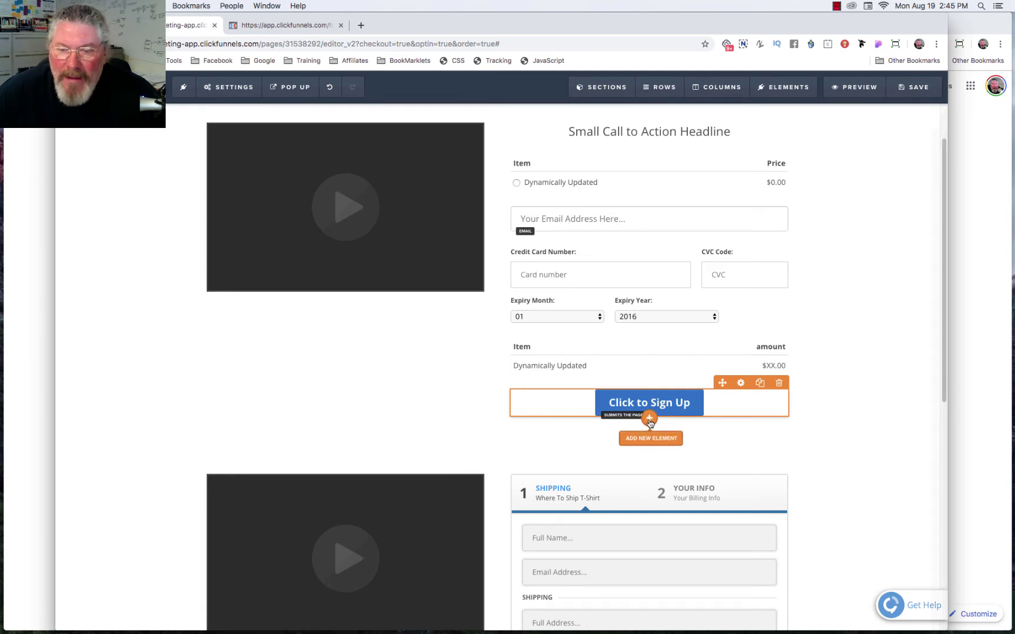
left_click(649, 420)
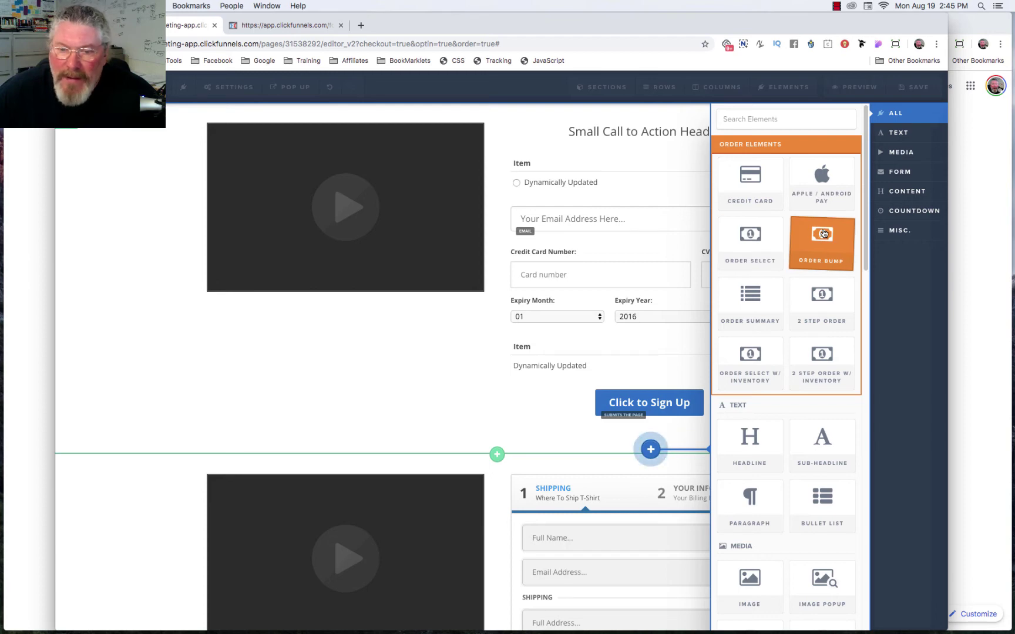
left_click(824, 234)
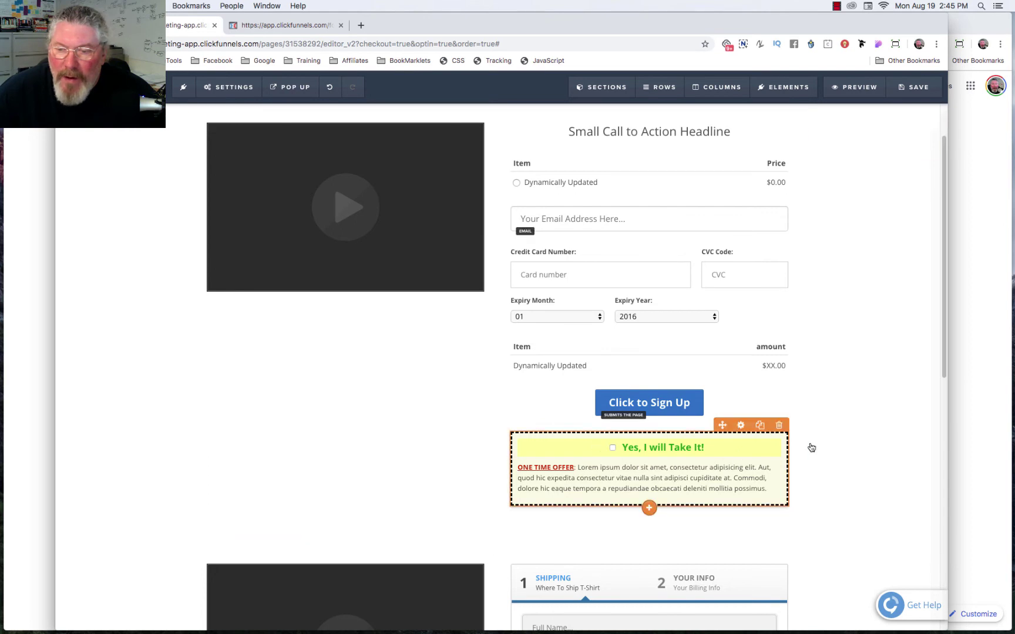
left_click(741, 426)
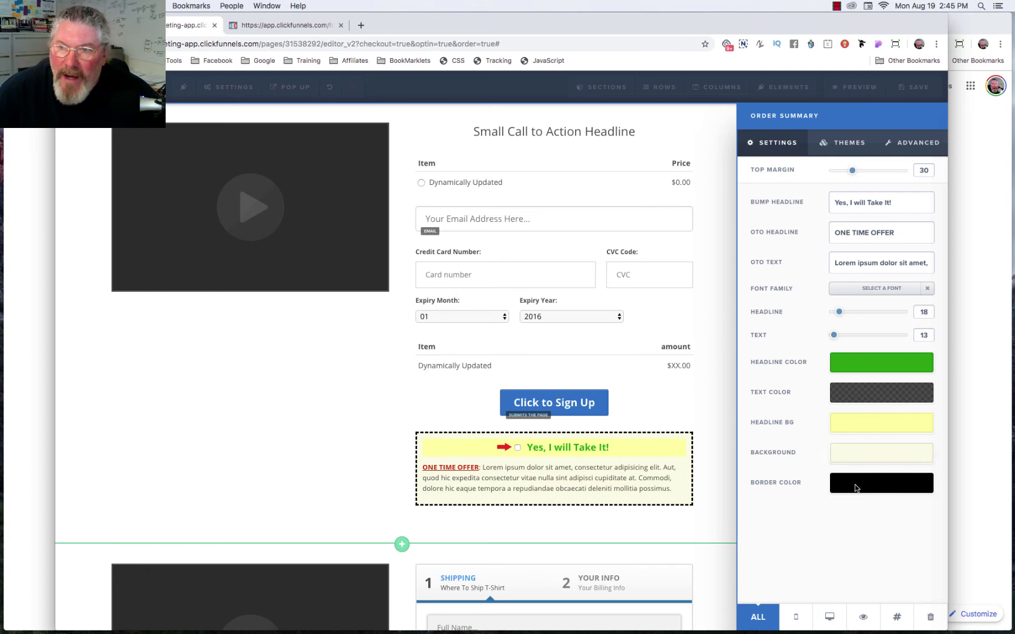
left_click(912, 144)
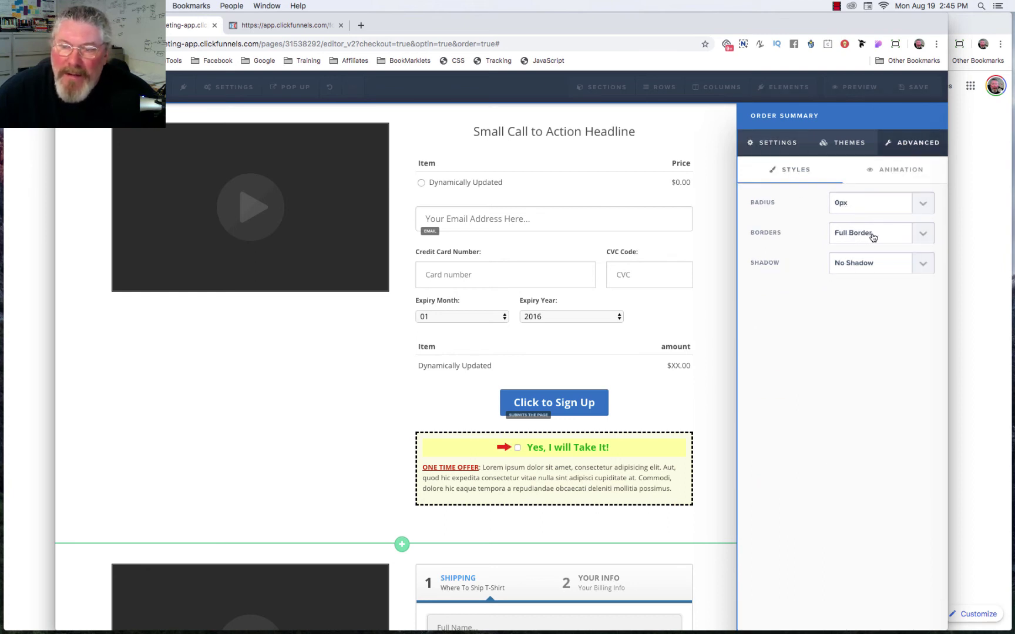
left_click(778, 144)
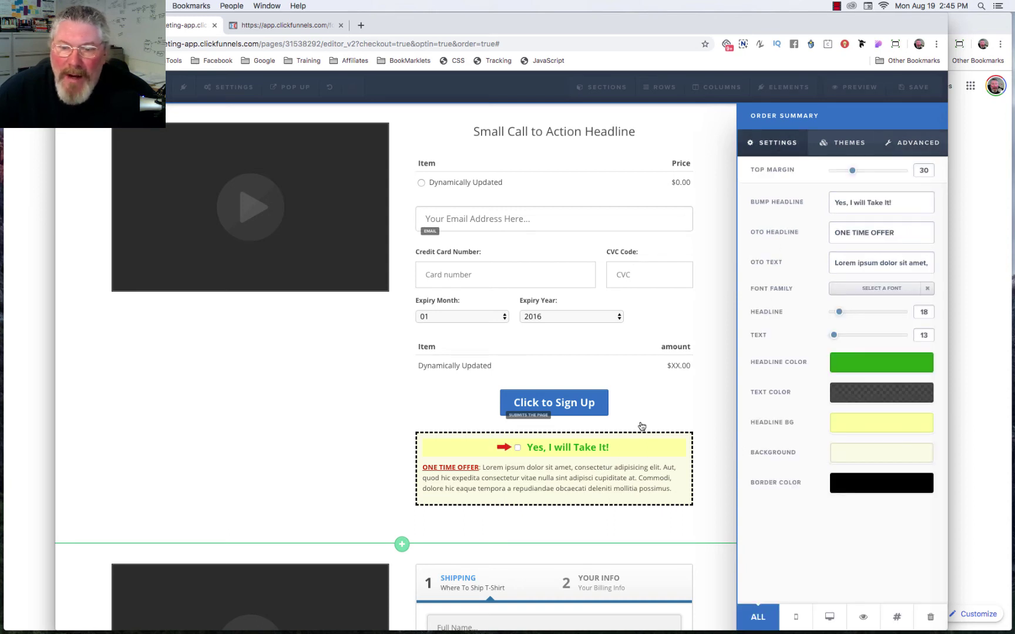
Close the order bump's settings and scroll down to the two-step order form.
left_click(359, 376)
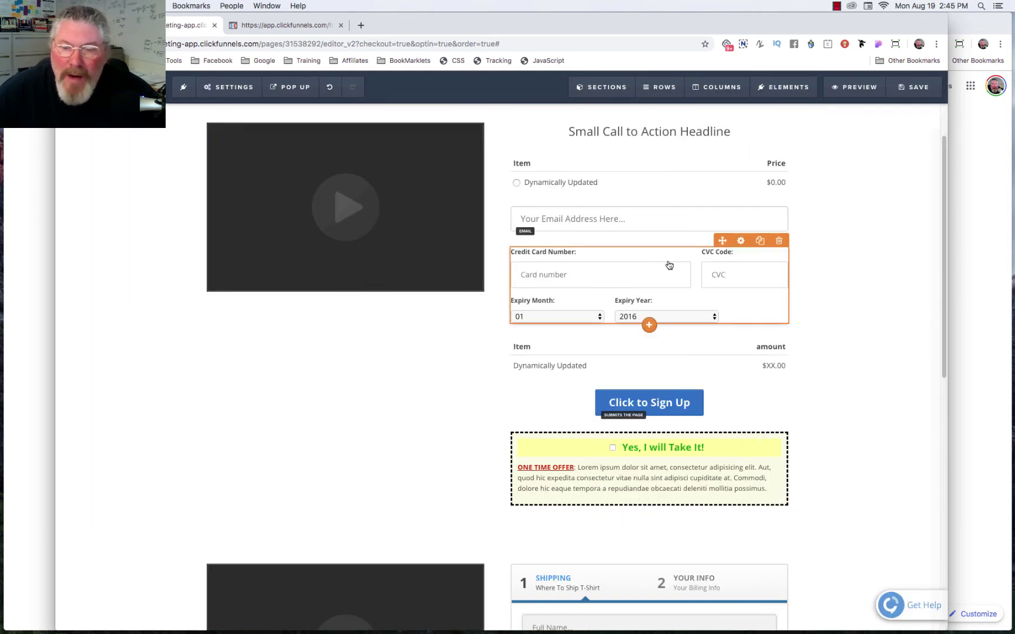
scroll(830, 258, "down", 1)
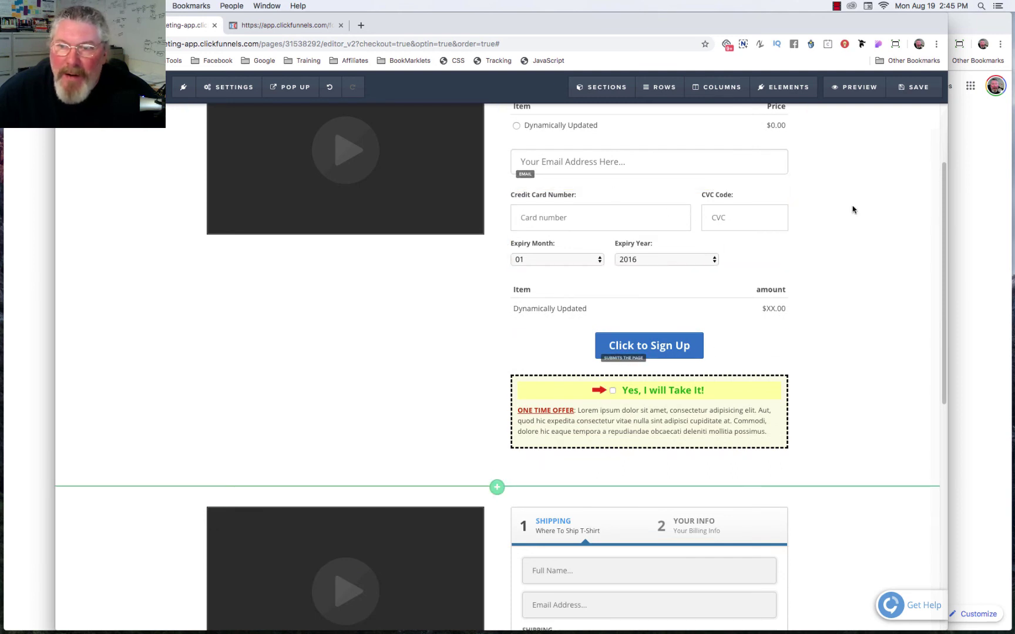
scroll(854, 209, "up", 1)
scroll(853, 210, "up", 1)
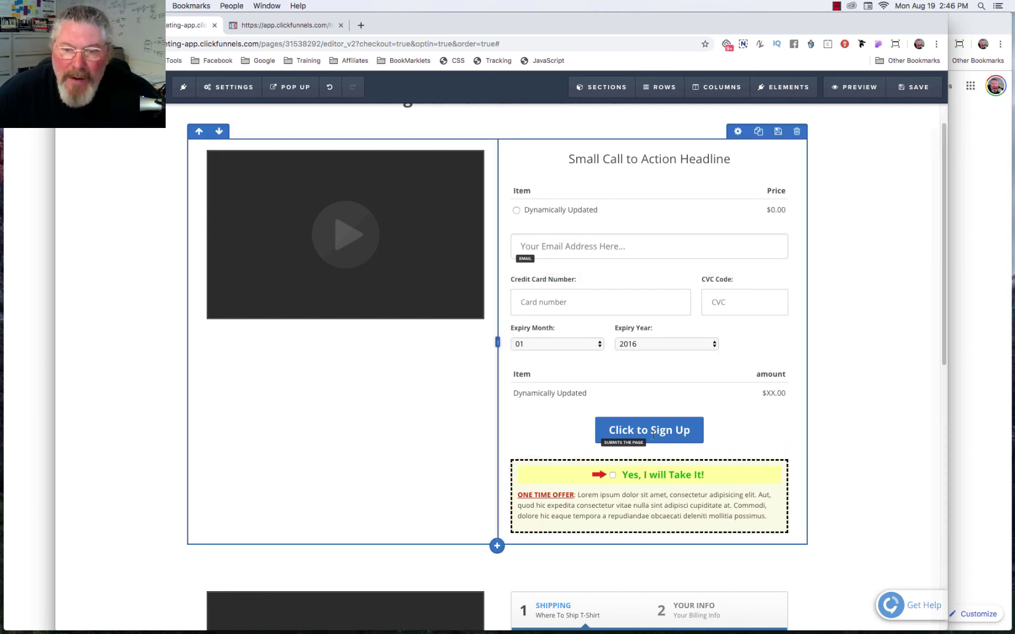
scroll(627, 417, "down", 6)
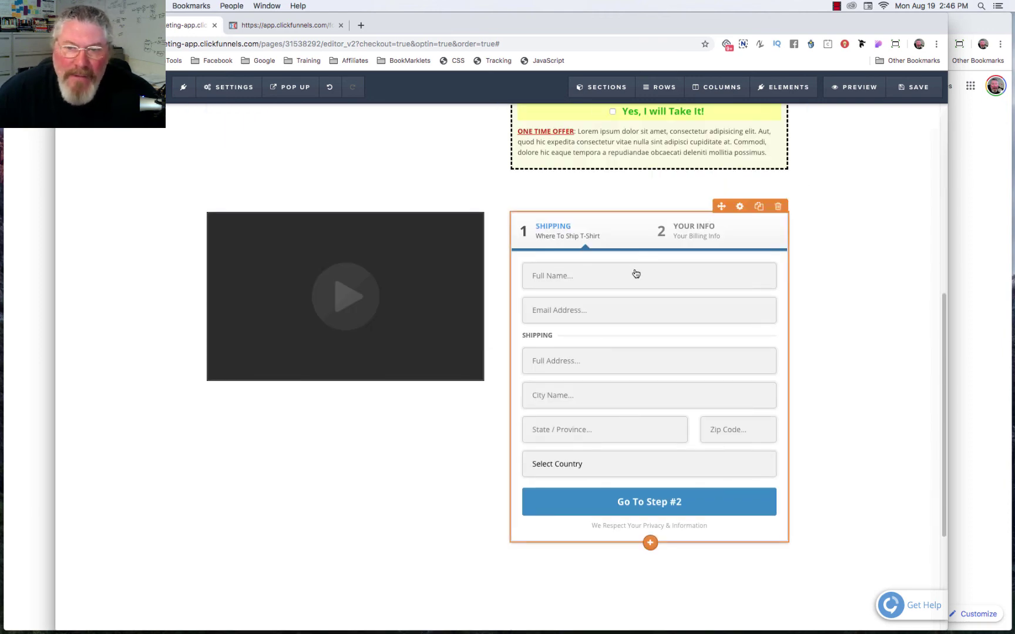